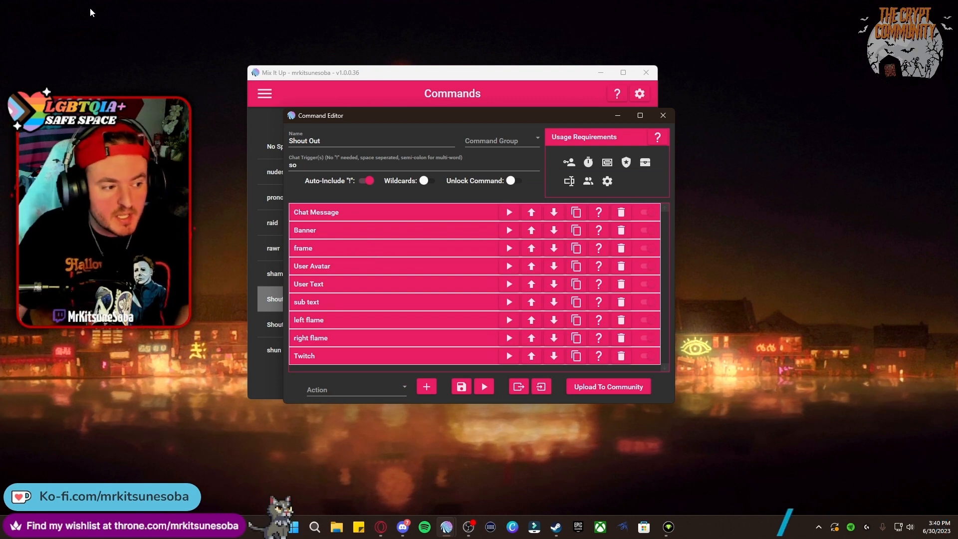
# Step: Turn off Send as Streamer in the Chat Message action and review the special identifiers in its message text
pyautogui.click(395, 211)
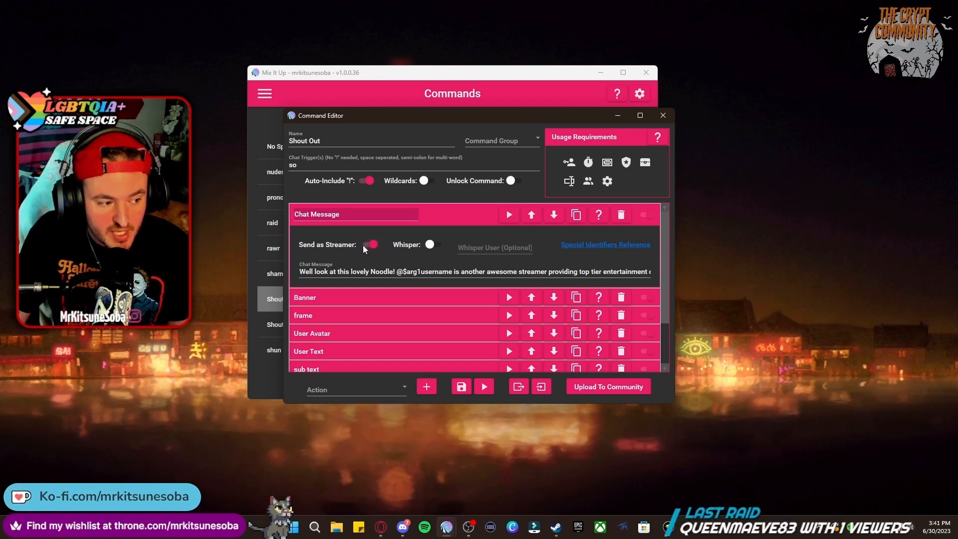
pyautogui.click(372, 245)
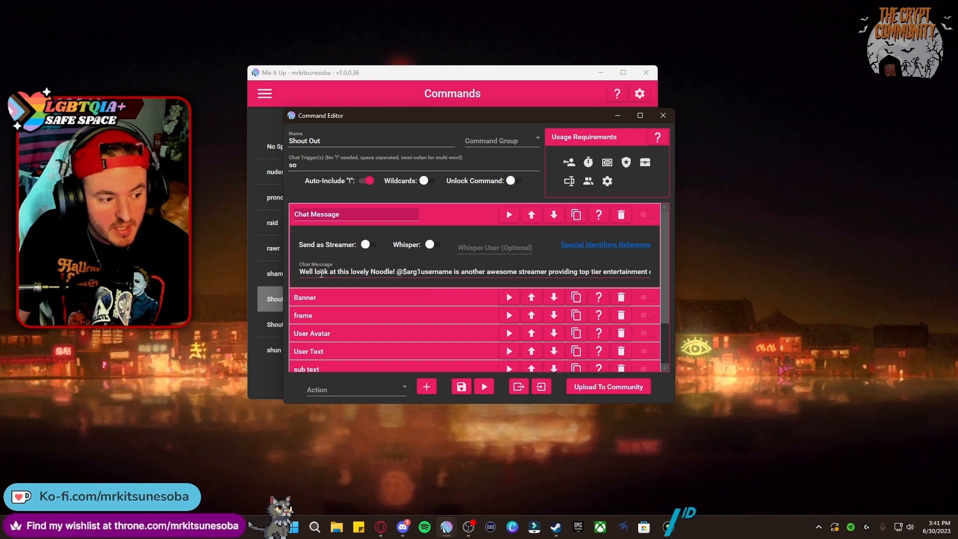
pyautogui.moveTo(365, 255); pyautogui.dragTo(390, 273)
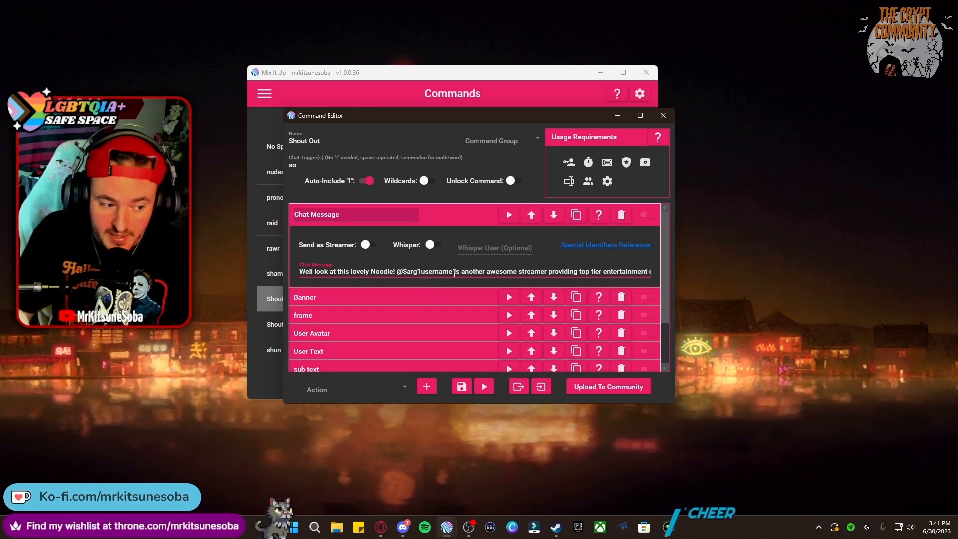
pyautogui.moveTo(464, 272); pyautogui.dragTo(657, 269)
pyautogui.click(456, 274)
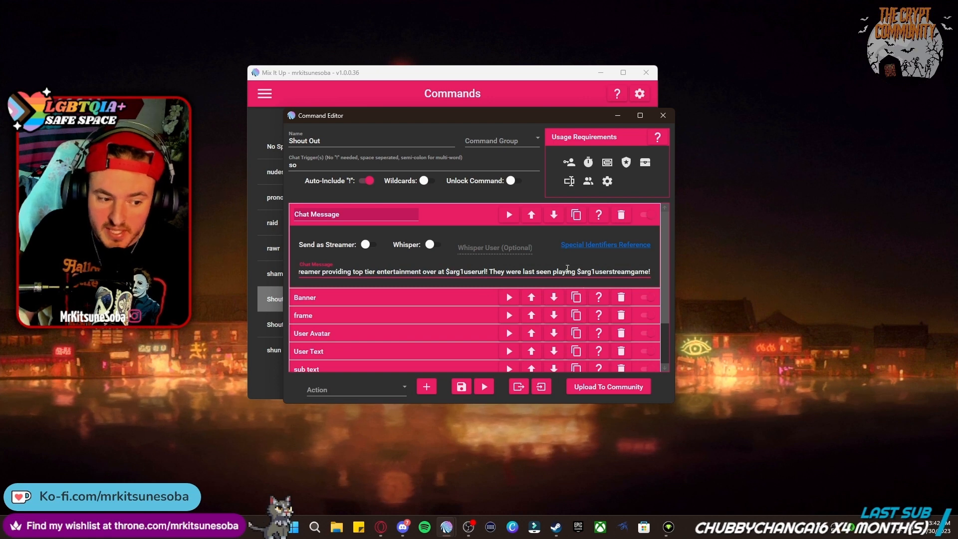
pyautogui.moveTo(578, 272); pyautogui.dragTo(595, 272)
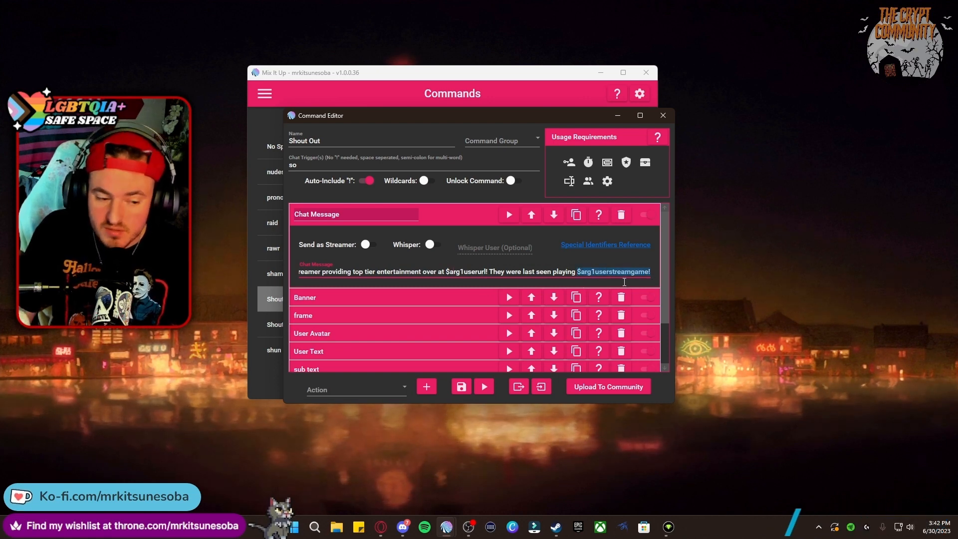
pyautogui.click(616, 272)
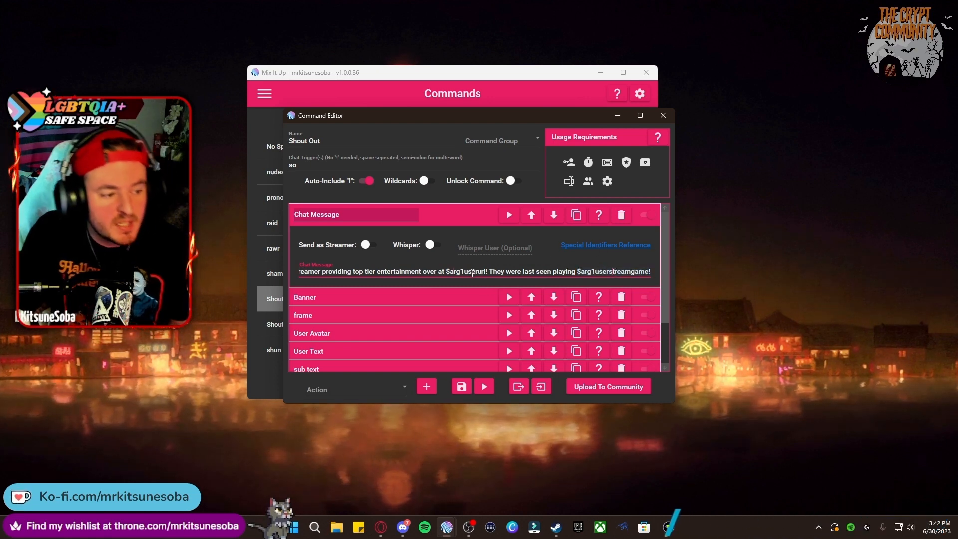
pyautogui.click(454, 220)
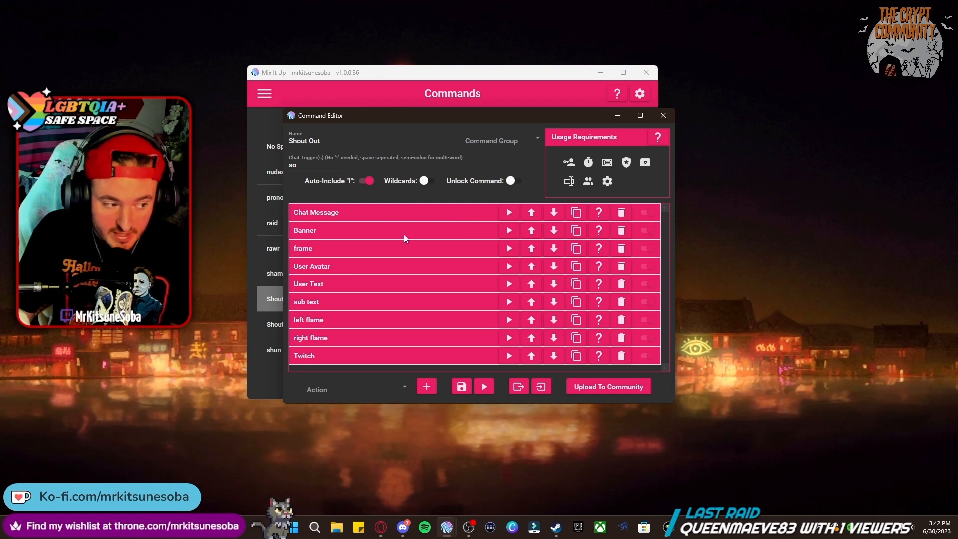
# Step: Inspect the Banner action's settings and test-run it to preview its image on the overlay
pyautogui.click(404, 237)
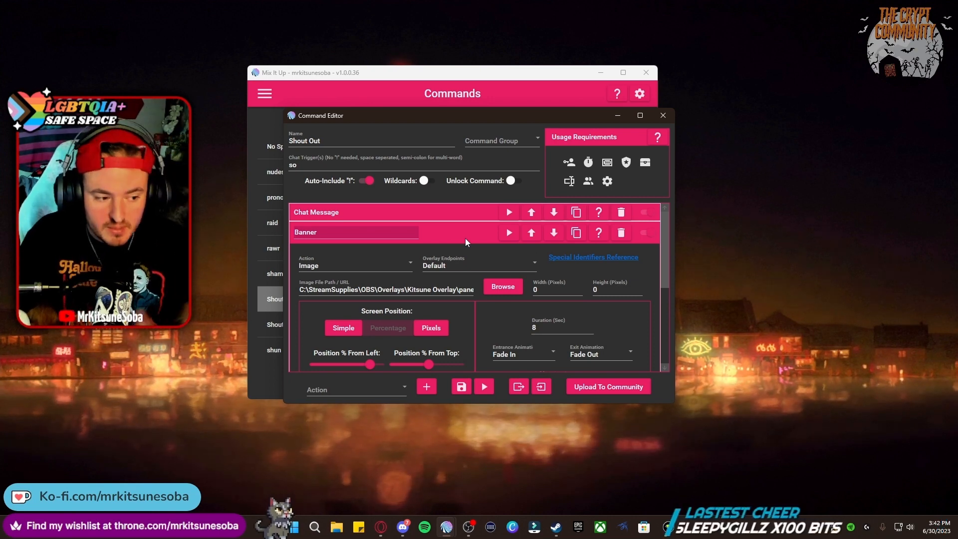
pyautogui.click(508, 233)
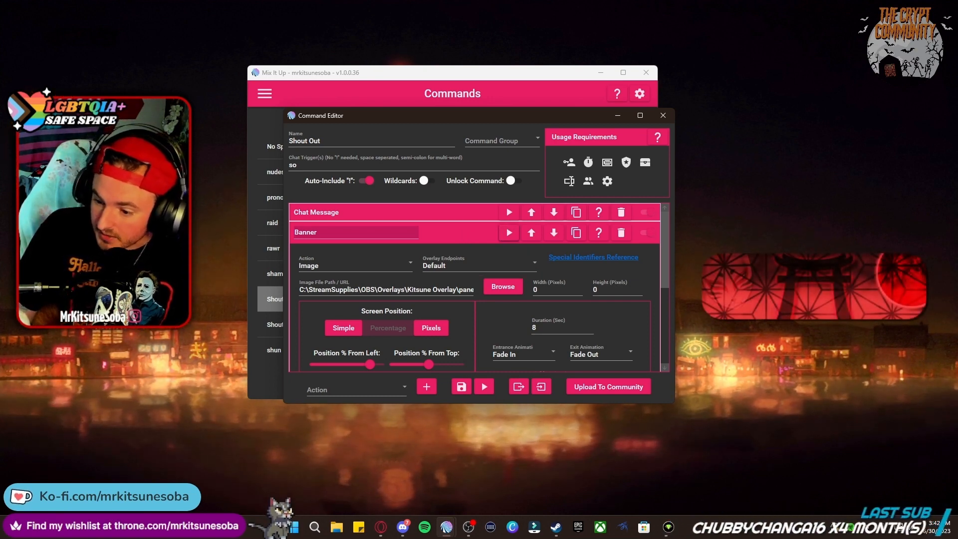
pyautogui.click(441, 241)
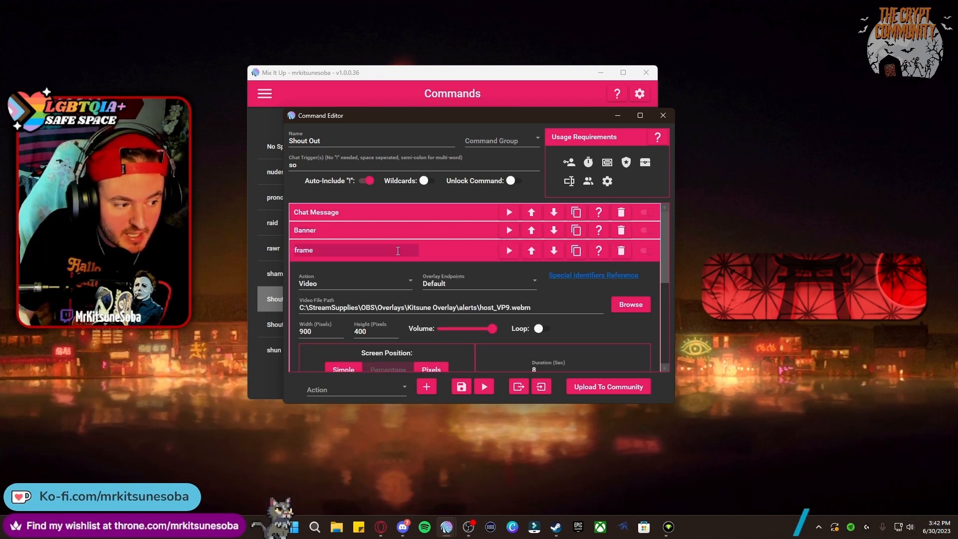
# Step: Review the frame action's video settings and test-run it on the overlay
pyautogui.click(398, 251)
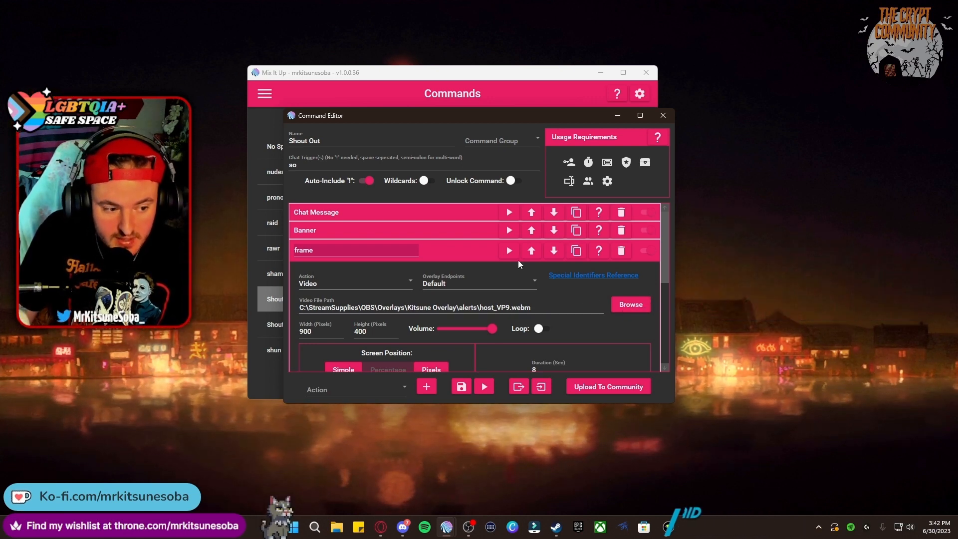
pyautogui.click(509, 251)
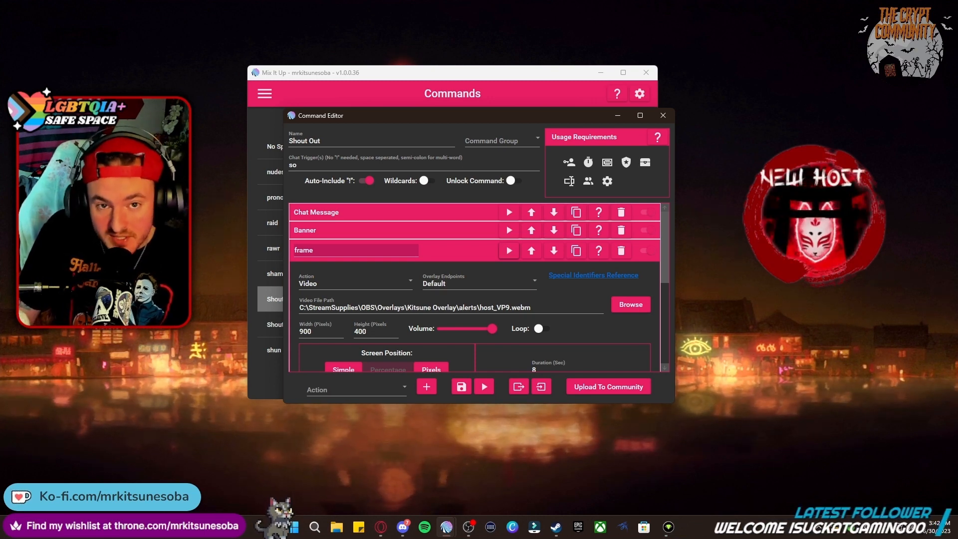
pyautogui.click(442, 249)
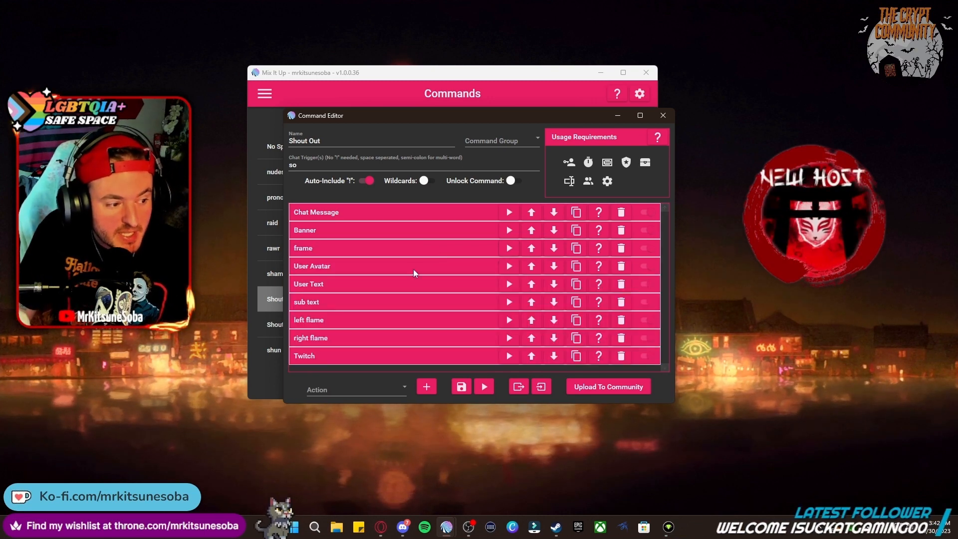
# Step: Examine the User Avatar action and preview the avatar image on the overlay
pyautogui.click(413, 269)
pyautogui.click(509, 269)
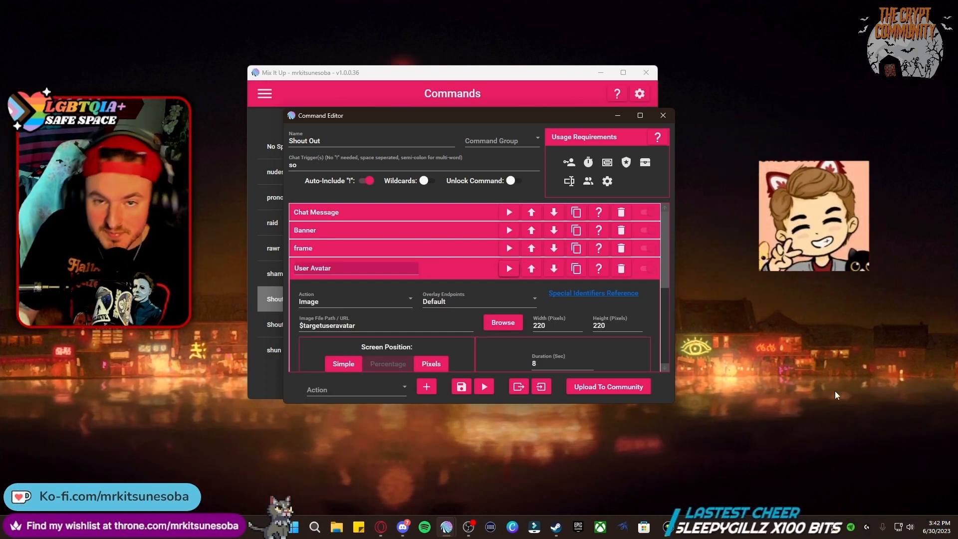
pyautogui.click(437, 276)
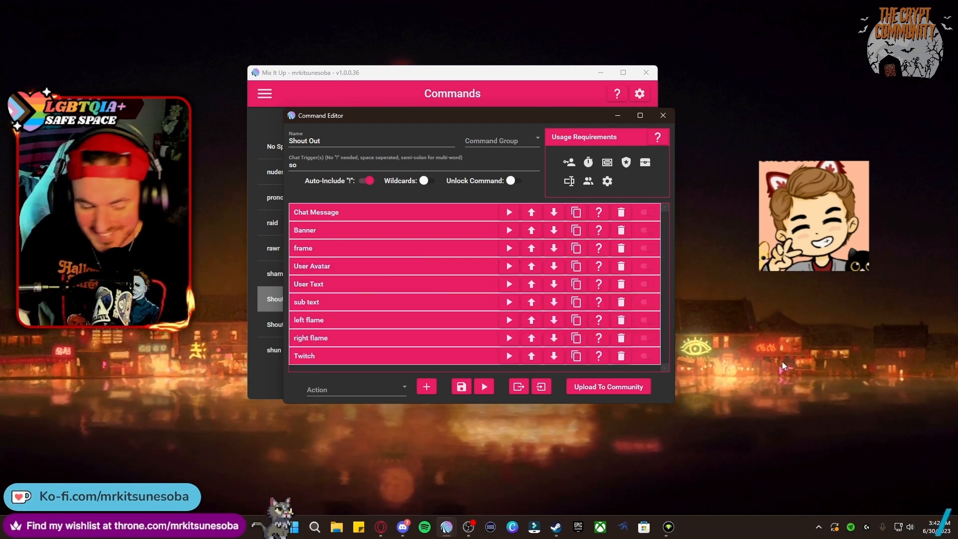
# Step: Inspect the text settings of the User Text and sub text actions
pyautogui.click(419, 282)
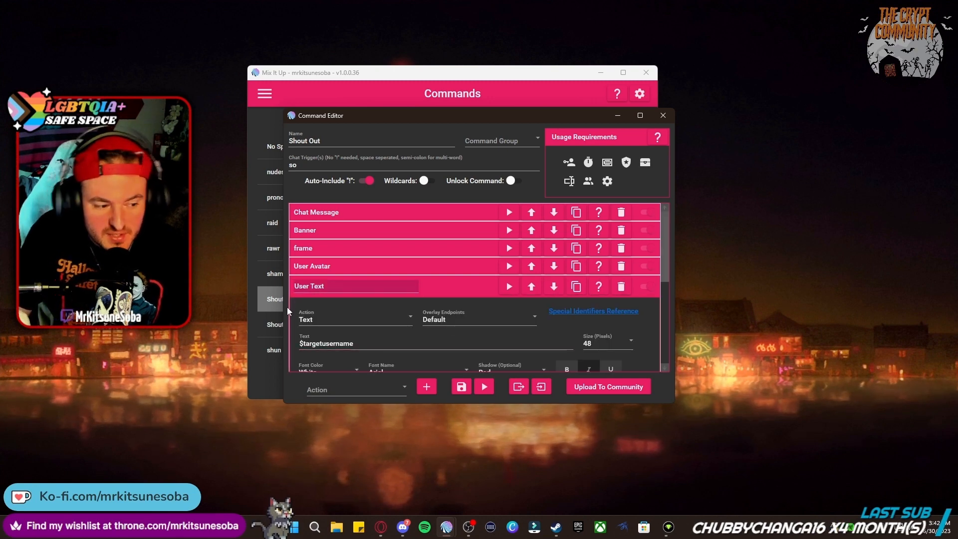
pyautogui.click(475, 290)
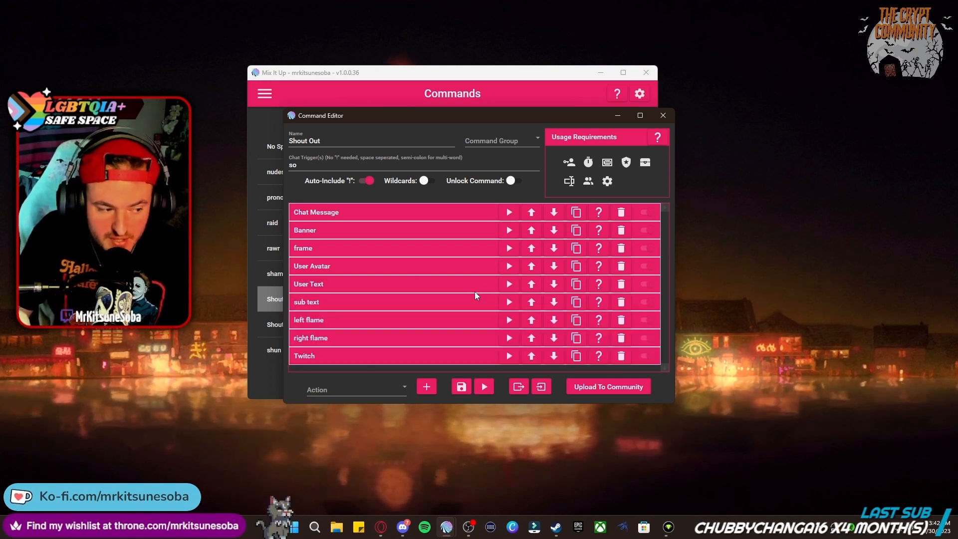
pyautogui.click(380, 304)
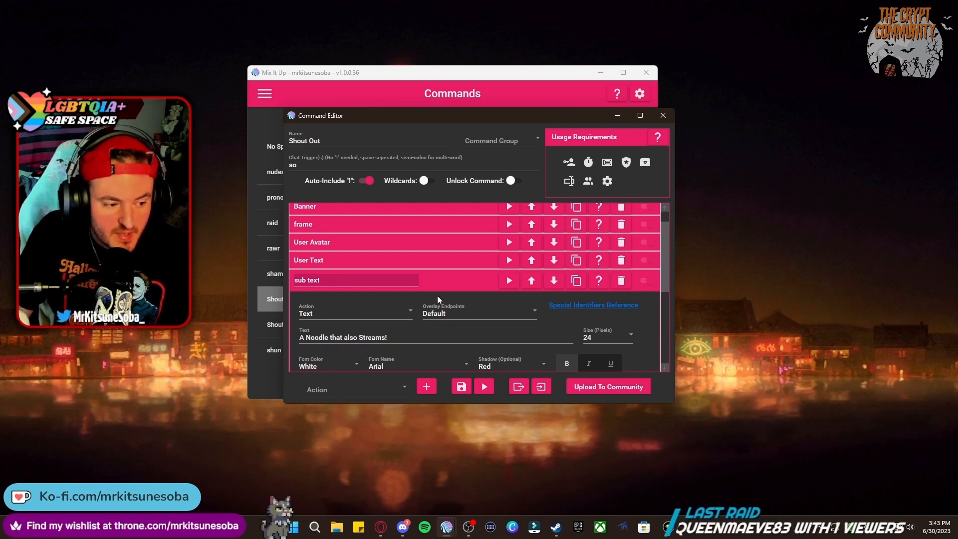
pyautogui.click(448, 283)
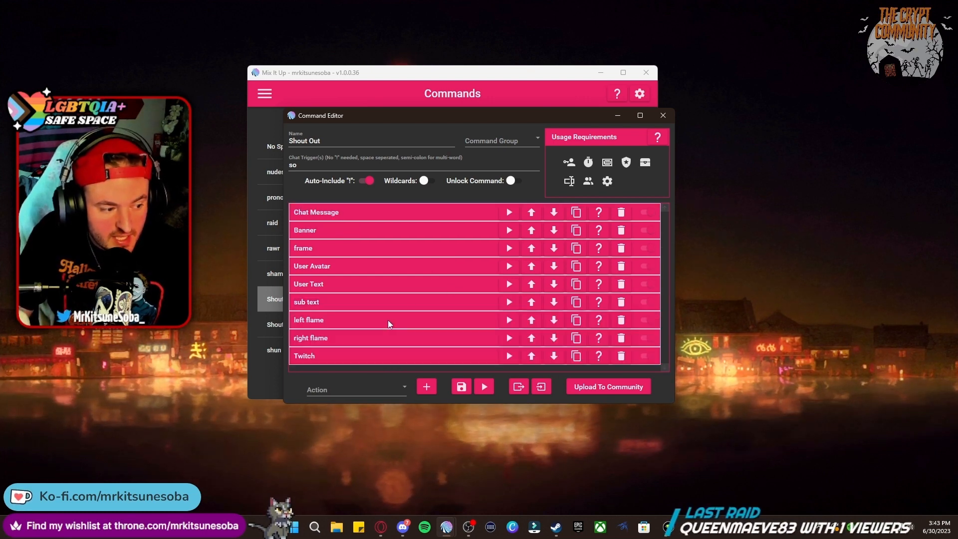
# Step: Preview the left flame image on the overlay and check the settings of the existing Twitch action
pyautogui.click(355, 319)
pyautogui.click(509, 298)
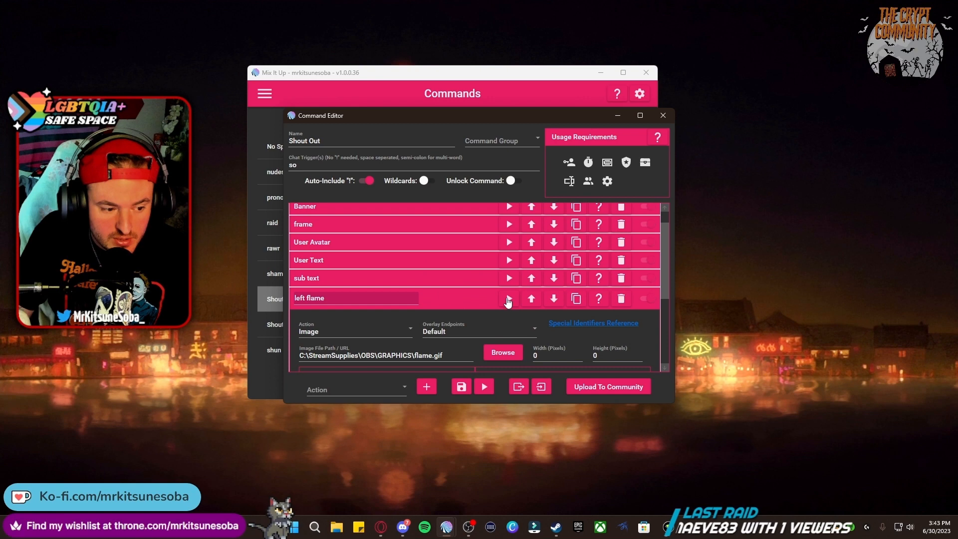
pyautogui.click(480, 295)
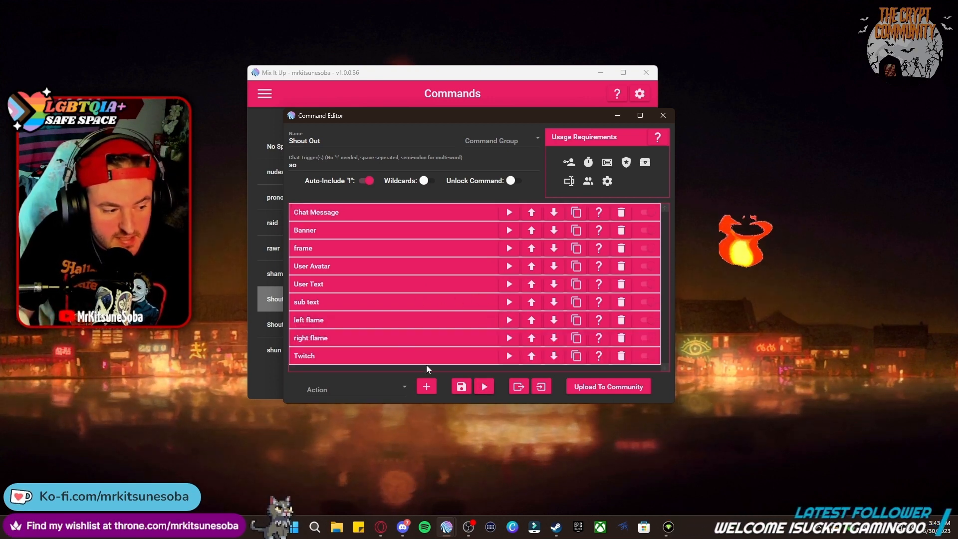
pyautogui.click(409, 355)
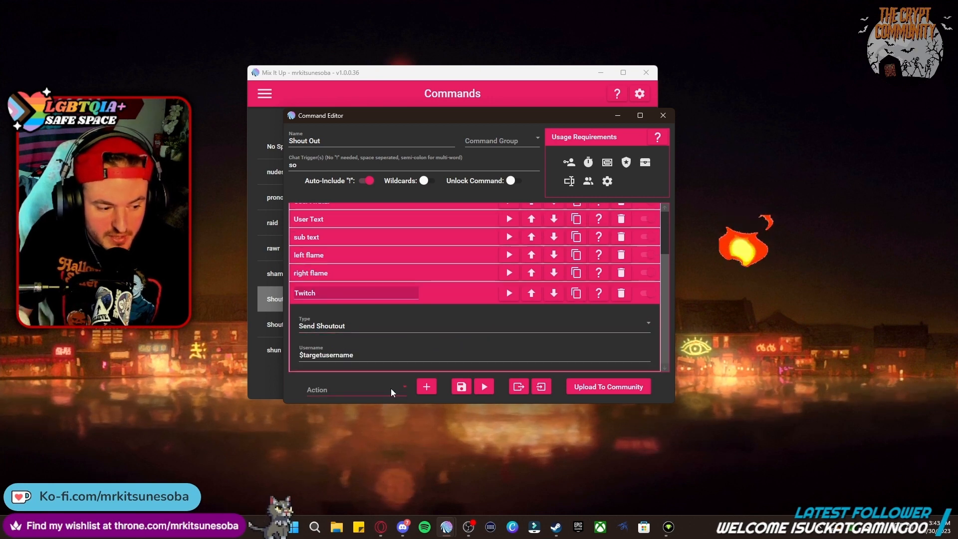
# Step: Add another Twitch action to the Shout Out command
pyautogui.click(367, 385)
pyautogui.scroll(-2, 371, 367)
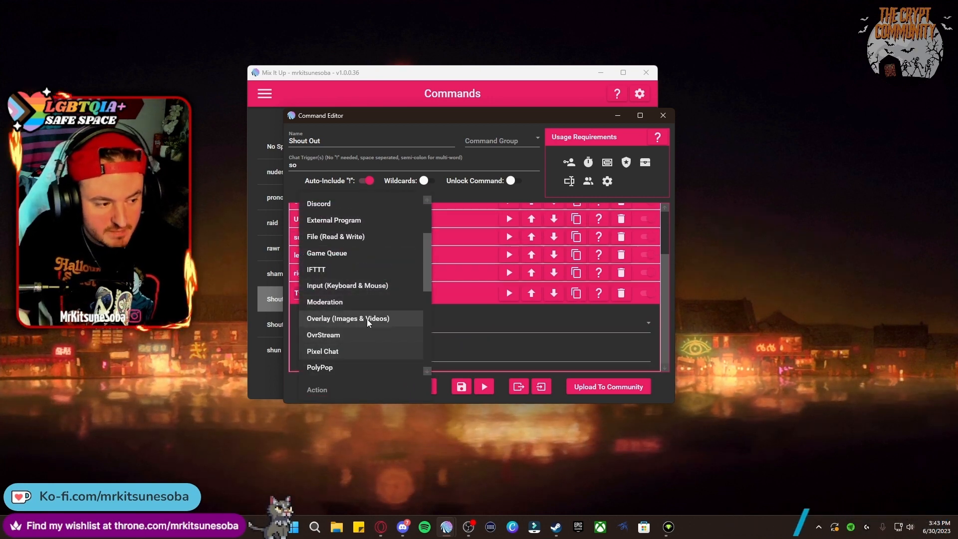
pyautogui.scroll(1, 367, 314)
pyautogui.scroll(-6, 355, 299)
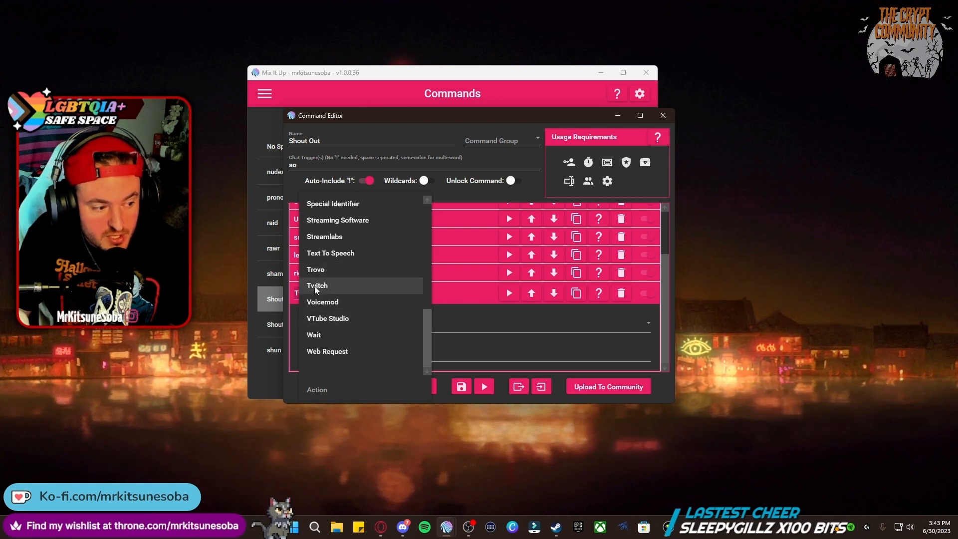
pyautogui.click(314, 286)
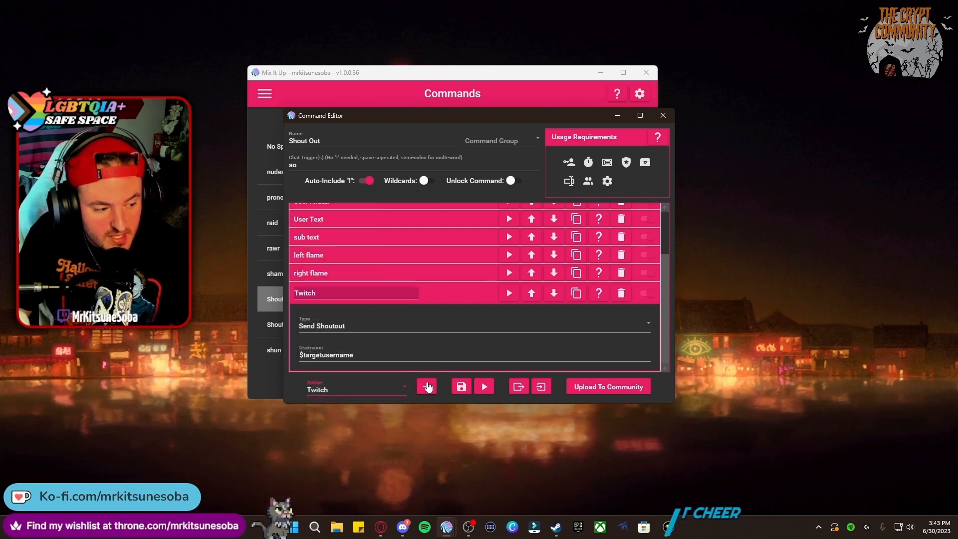
pyautogui.click(427, 387)
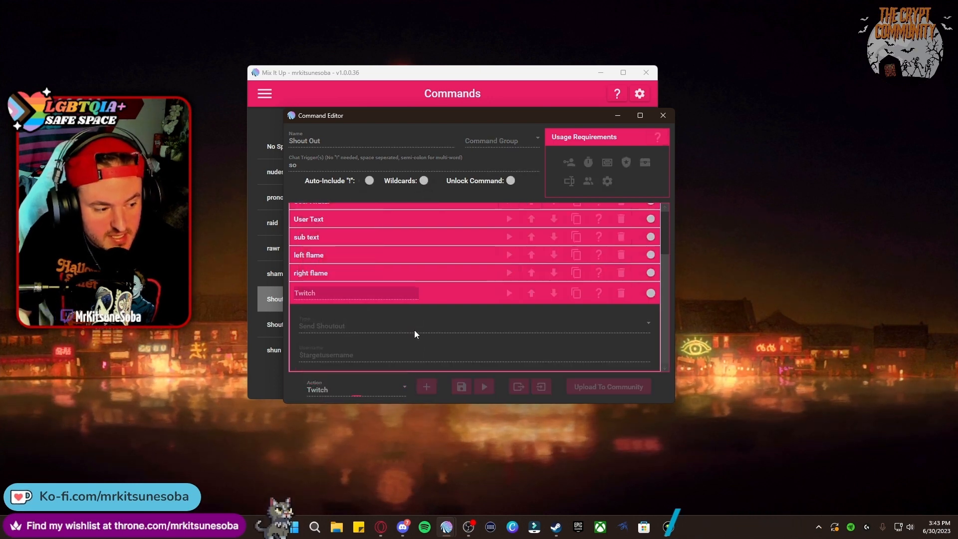
# Step: Browse the types available for the new Twitch action, and delete that action from the command
pyautogui.click(439, 280)
pyautogui.click(394, 349)
pyautogui.scroll(-3, 426, 224)
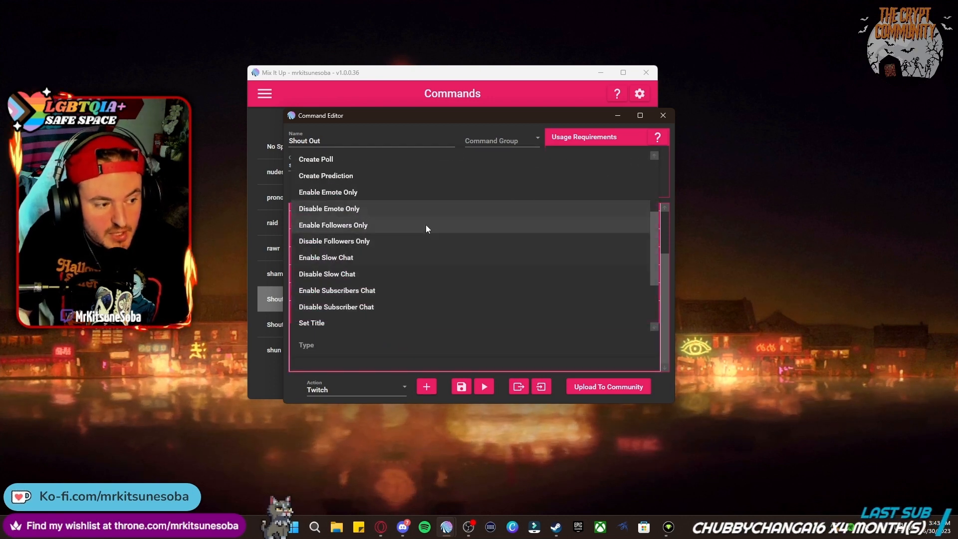
pyautogui.scroll(3, 385, 250)
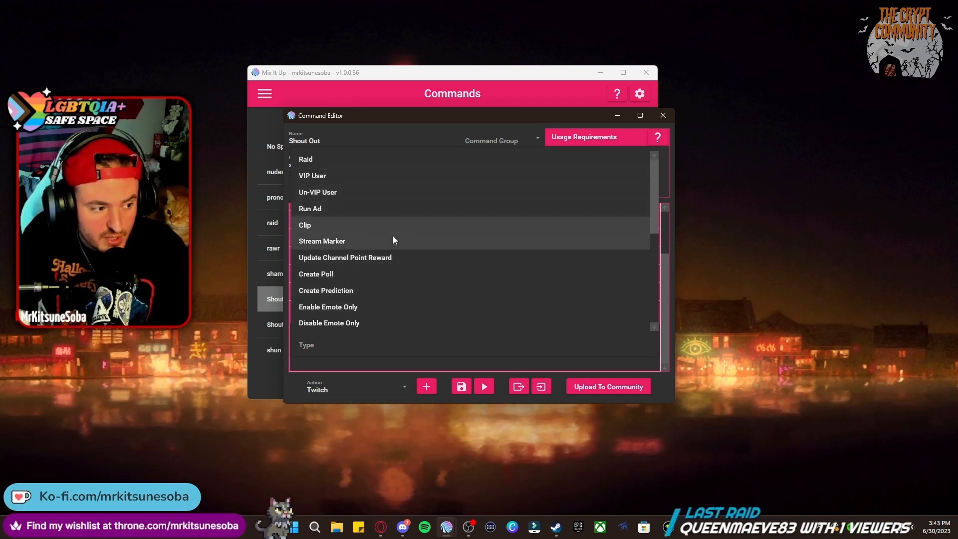
pyautogui.scroll(-3, 451, 306)
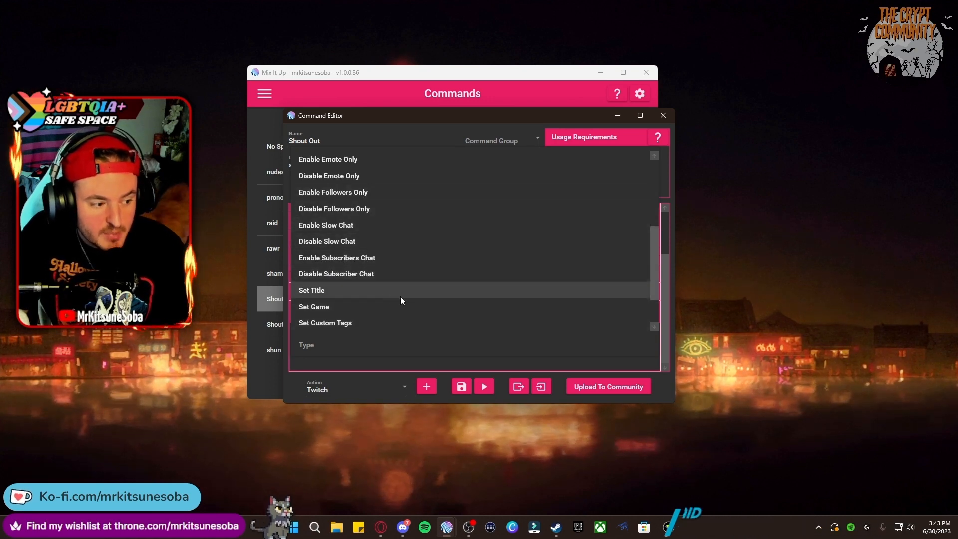
pyautogui.scroll(-1, 399, 296)
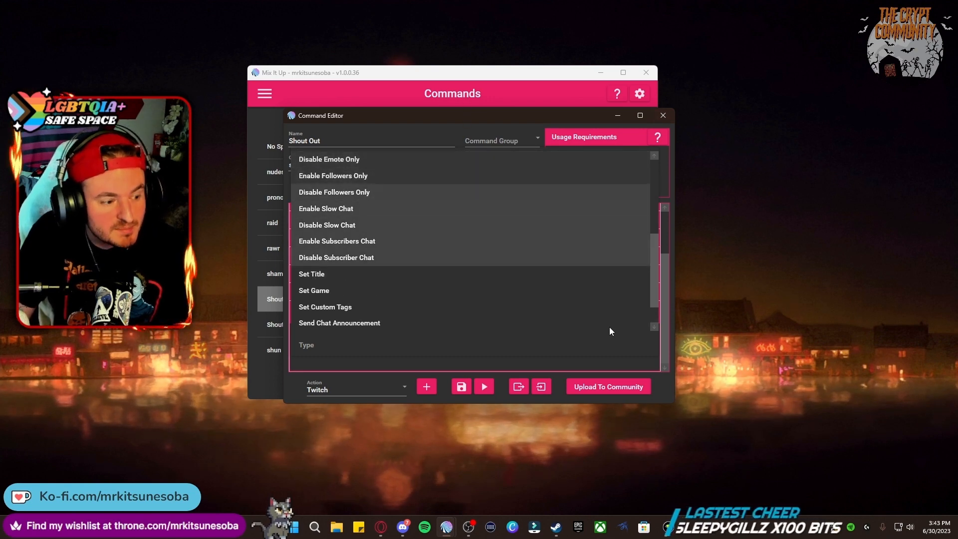
pyautogui.click(658, 115)
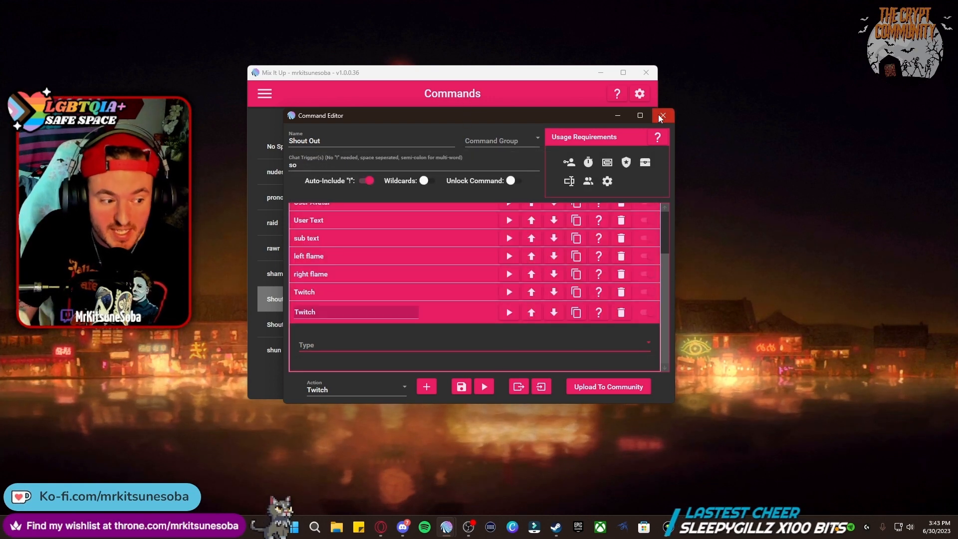
pyautogui.click(621, 312)
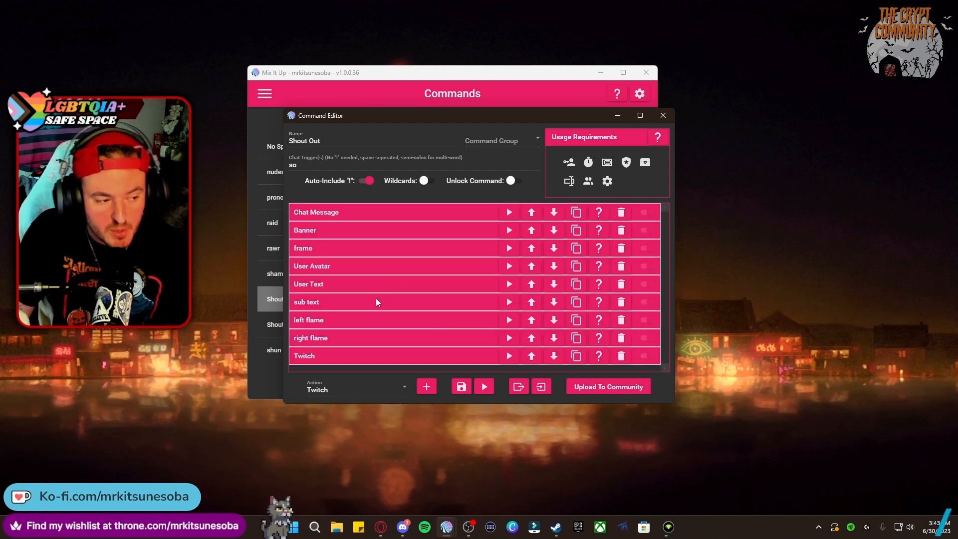
# Step: Check the Banner image action's settings and browse the action types that can be added to the Shout Out command
pyautogui.click(376, 232)
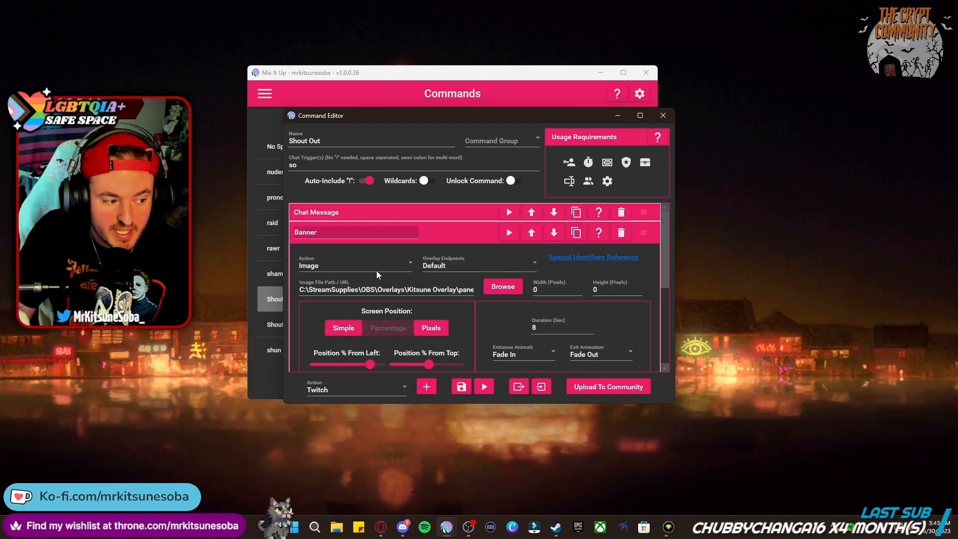
pyautogui.click(406, 394)
pyautogui.scroll(10, 367, 286)
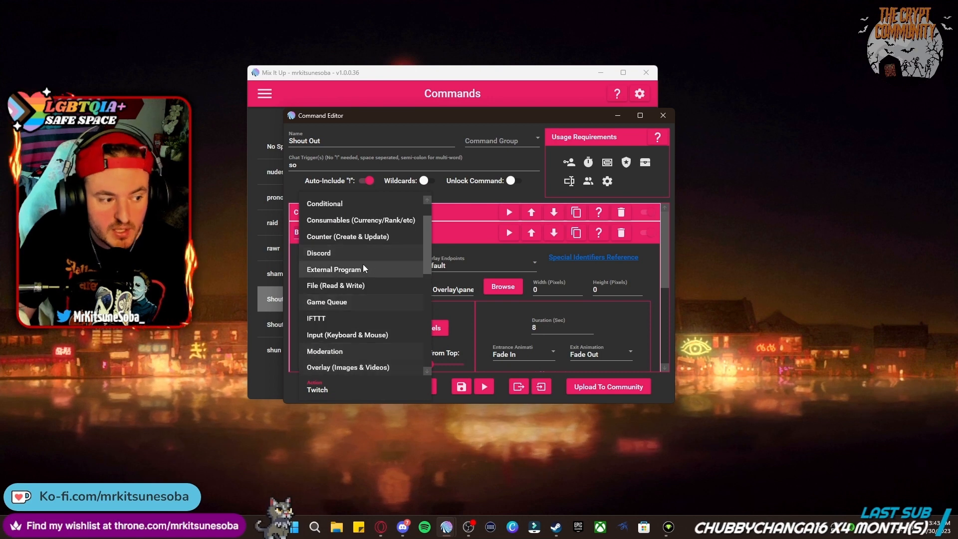
pyautogui.scroll(-6, 368, 286)
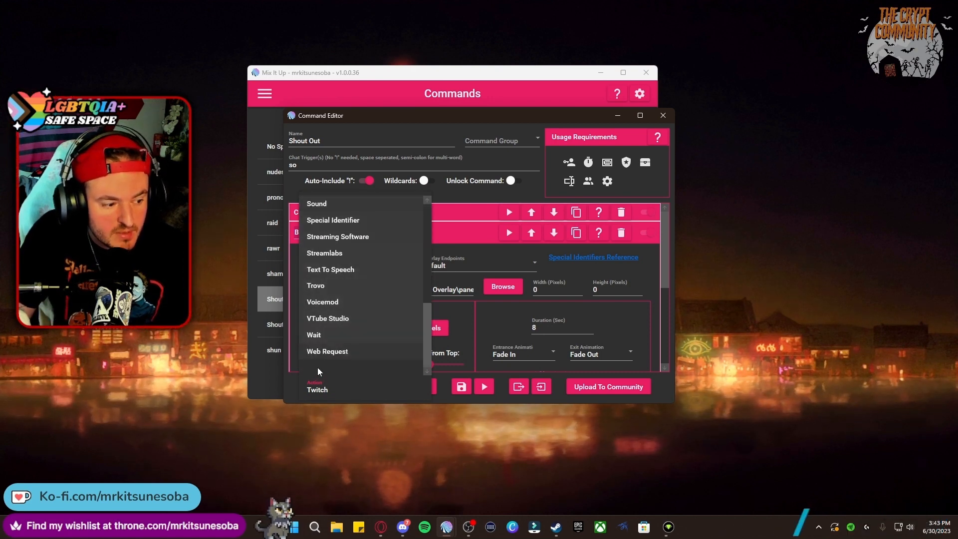
pyautogui.scroll(2, 355, 258)
pyautogui.scroll(1, 350, 257)
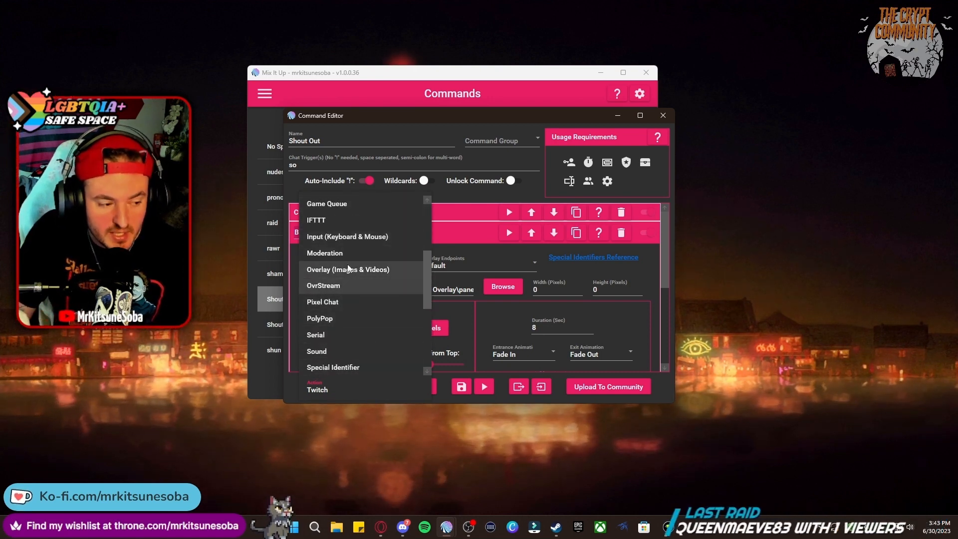
pyautogui.scroll(-1, 370, 299)
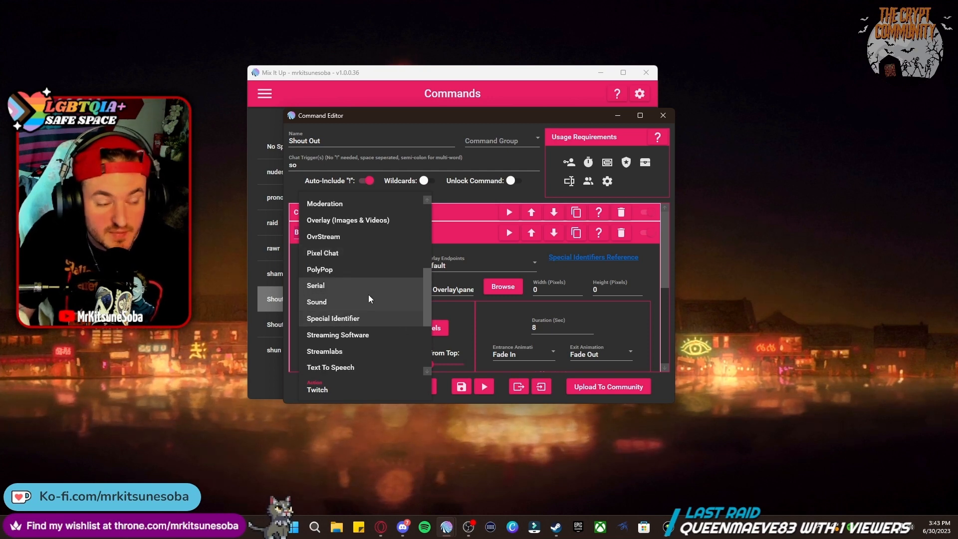
pyautogui.scroll(-2, 359, 294)
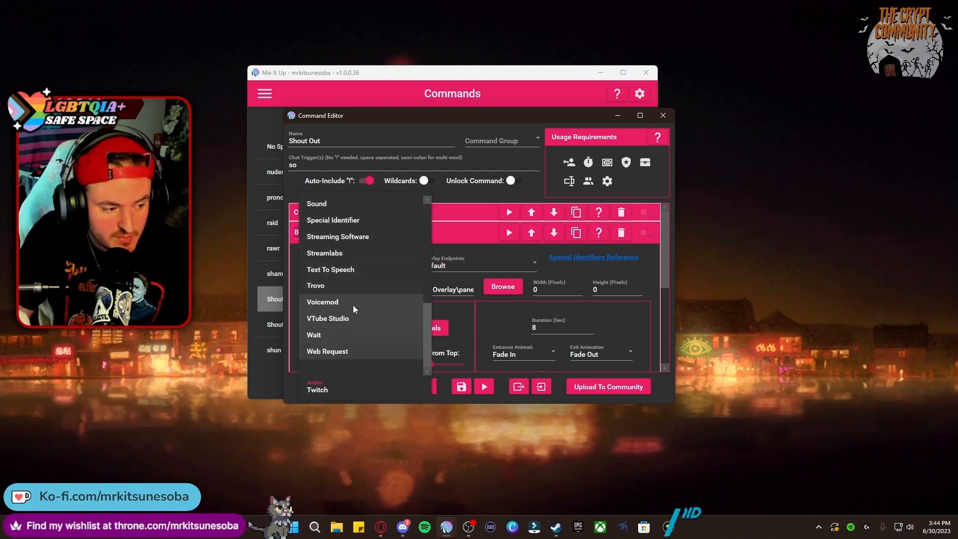
pyautogui.scroll(2, 351, 299)
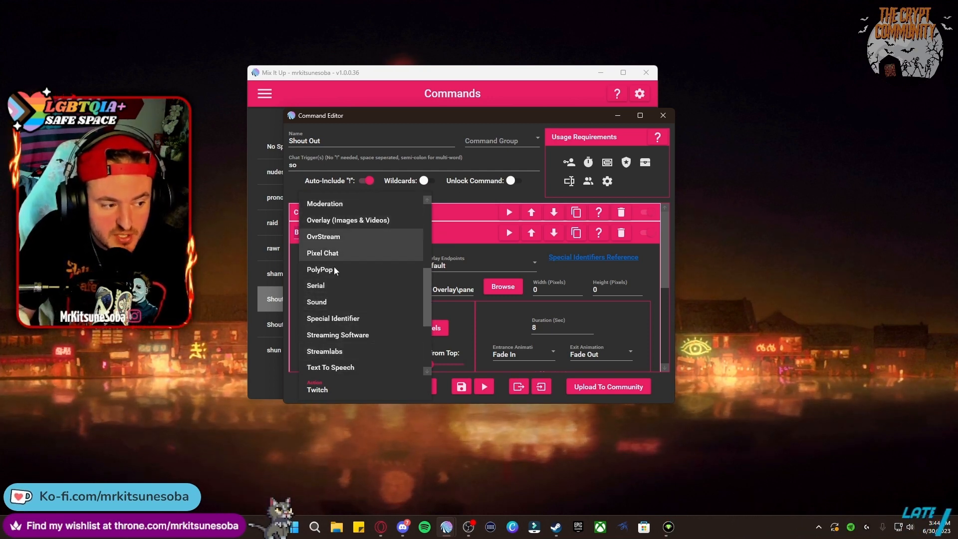
pyautogui.scroll(1, 326, 275)
pyautogui.scroll(1, 329, 275)
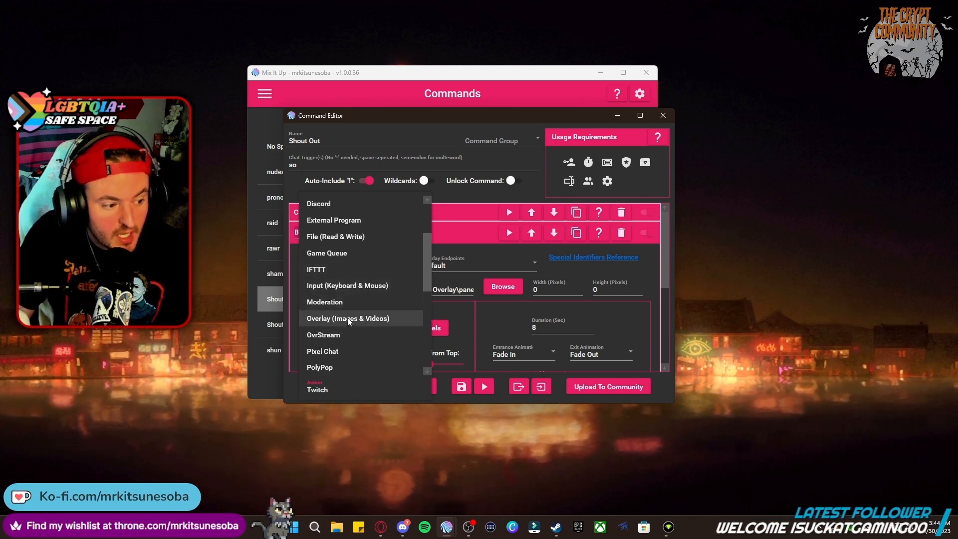
pyautogui.click(449, 233)
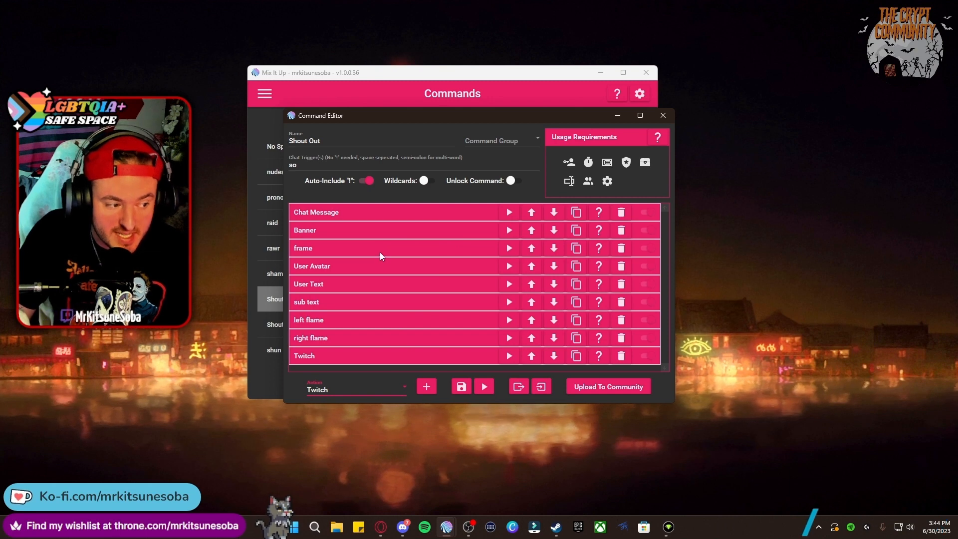
# Step: Review the User Text action's text, font, duration and screen position settings
pyautogui.click(361, 289)
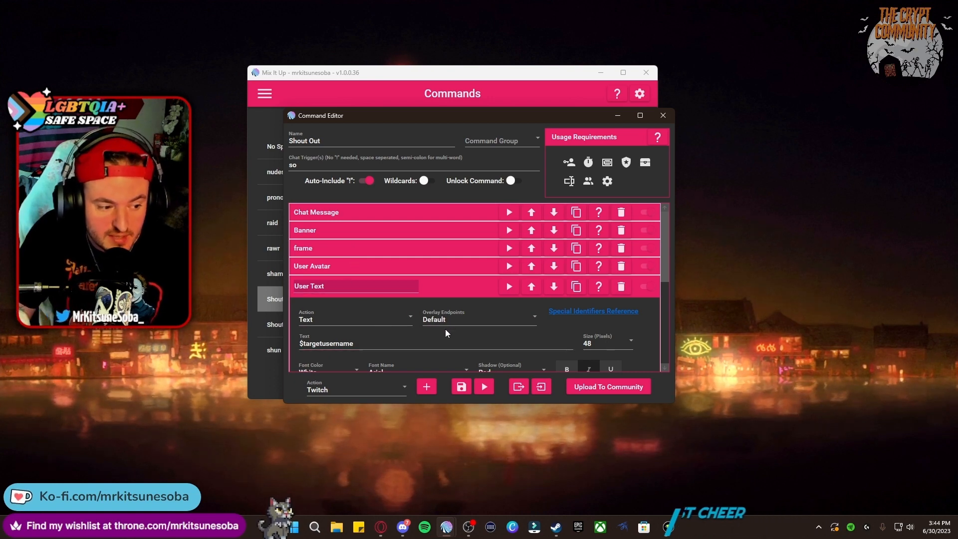
pyautogui.scroll(-1, 395, 303)
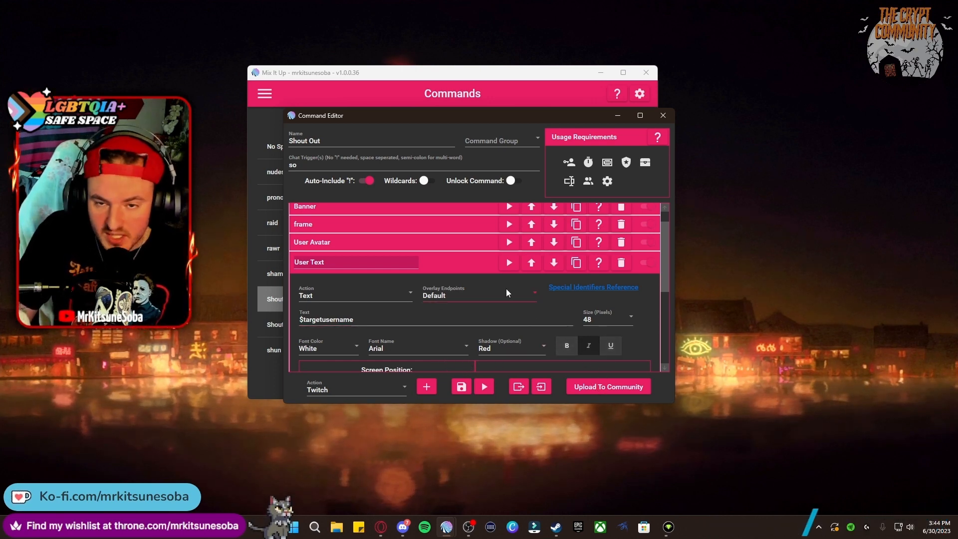
pyautogui.scroll(-4, 454, 267)
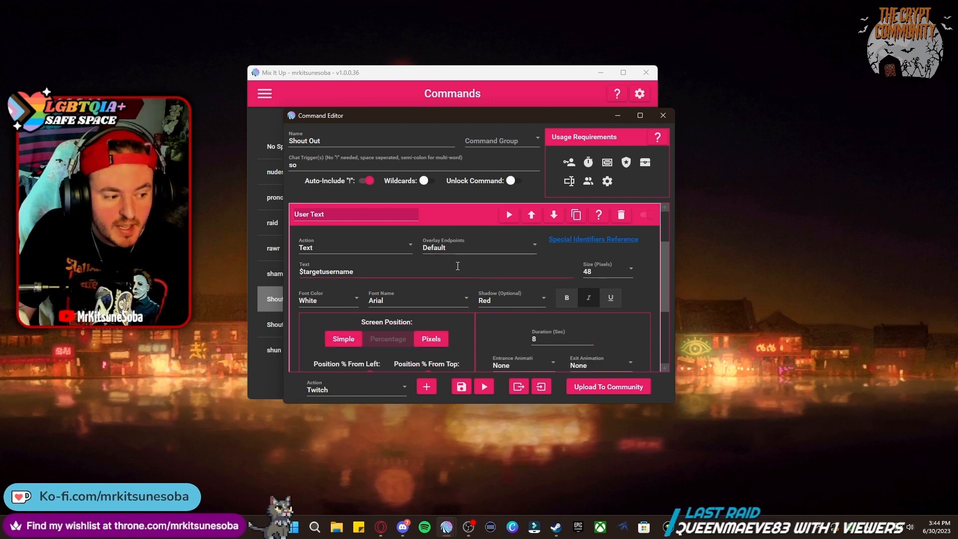
pyautogui.scroll(-1, 385, 295)
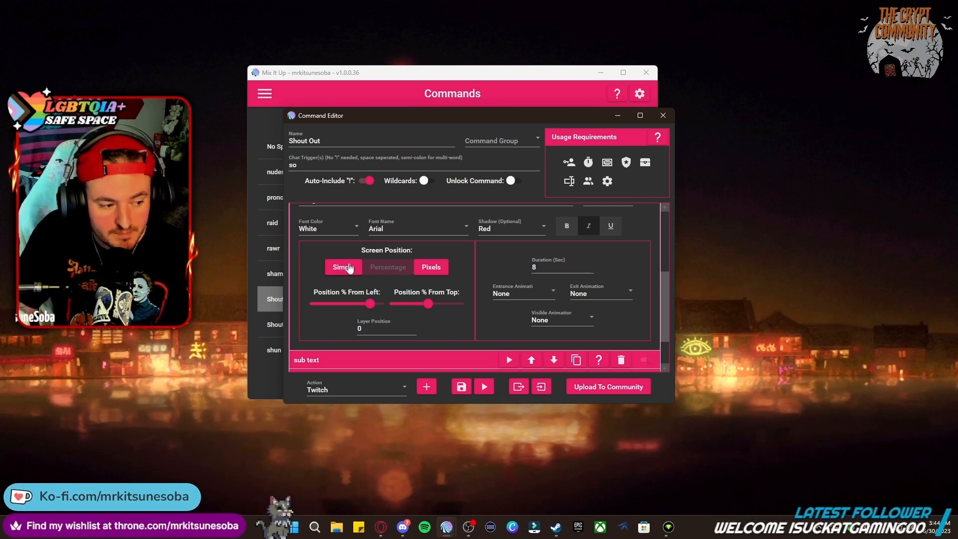
# Step: Compare the Simple, Pixels and Percentage screen position modes of the User Text action, and collapse the action
pyautogui.click(349, 269)
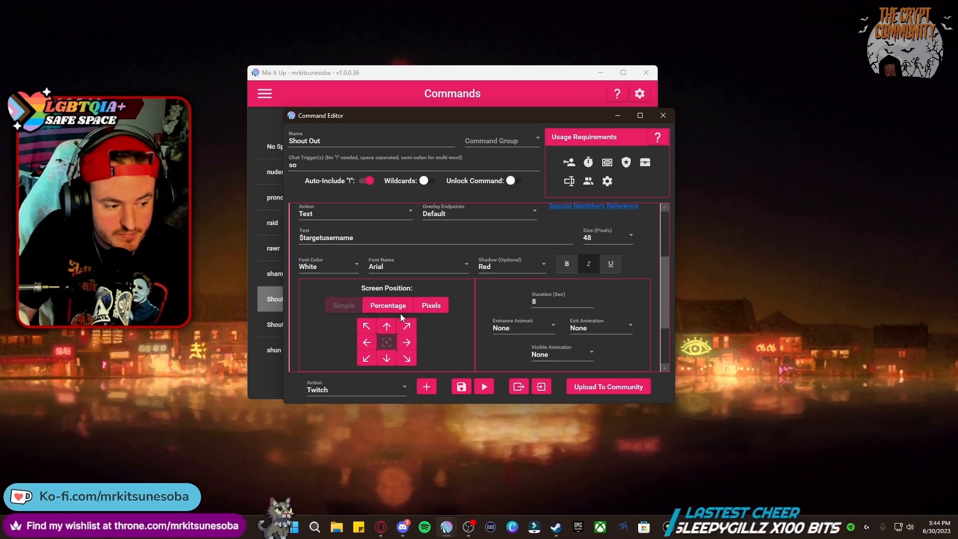
pyautogui.click(430, 307)
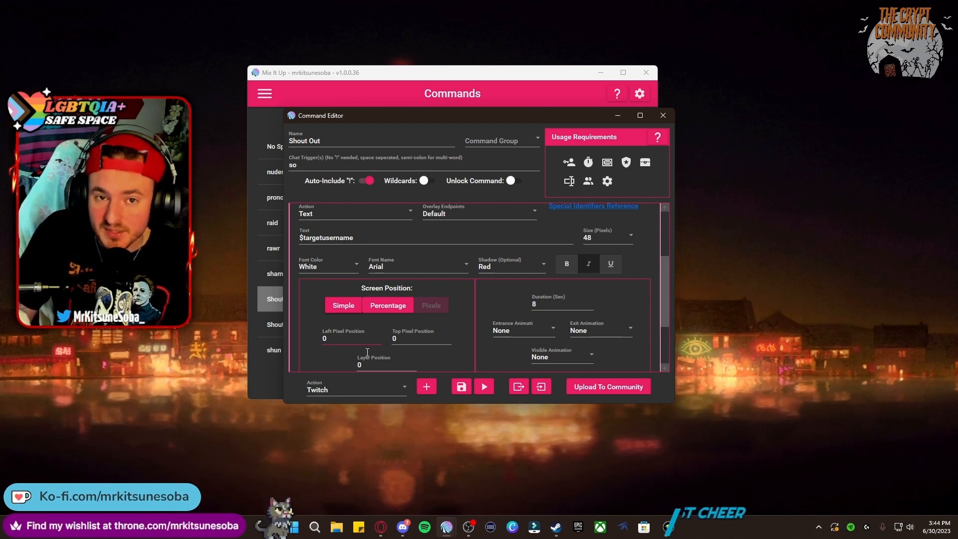
pyautogui.click(386, 303)
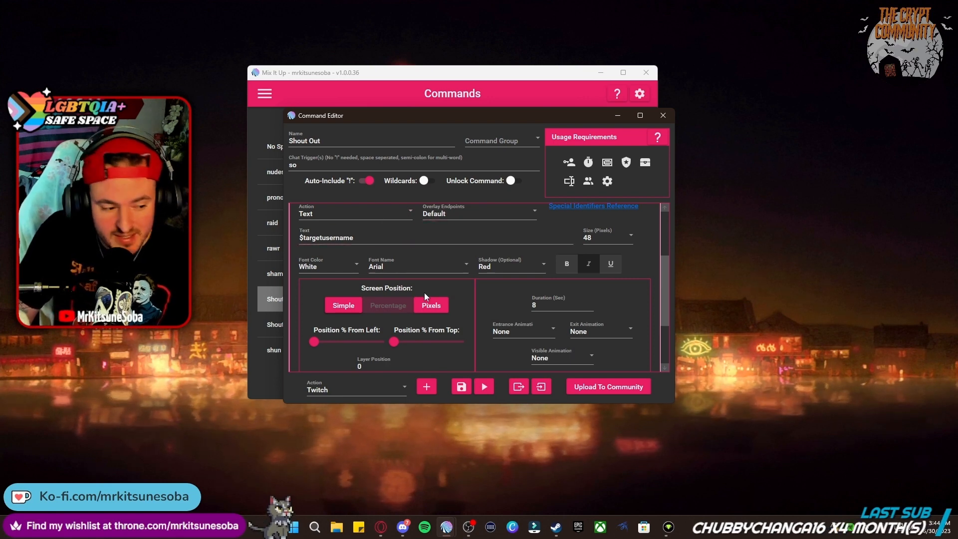
pyautogui.scroll(2, 402, 313)
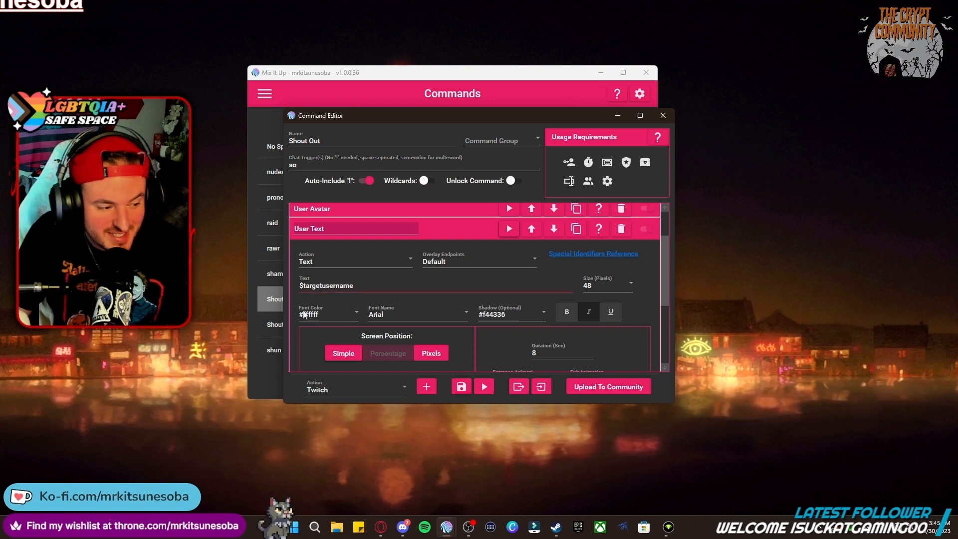
pyautogui.click(459, 238)
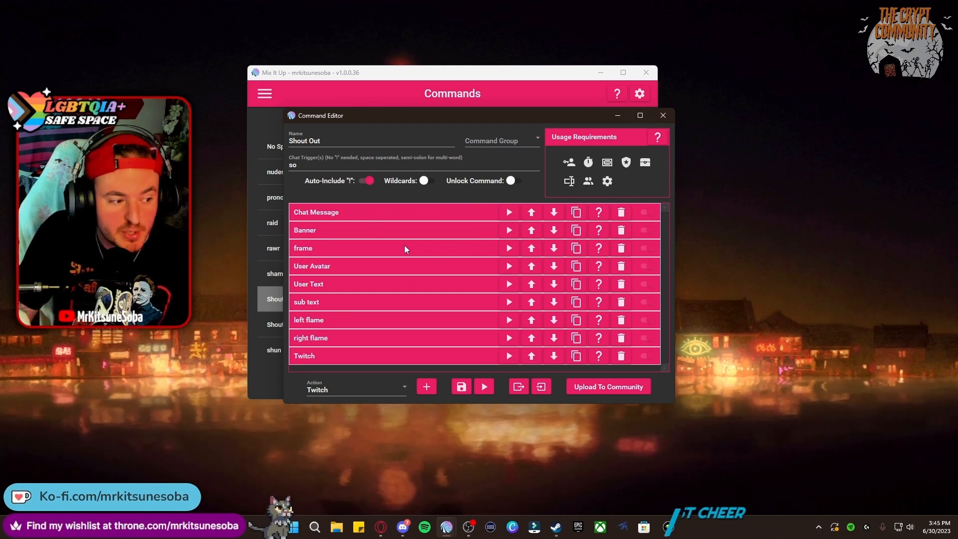
# Step: Review the Banner action's image size, position and animation settings, and close the Shout Out command without saving
pyautogui.click(382, 233)
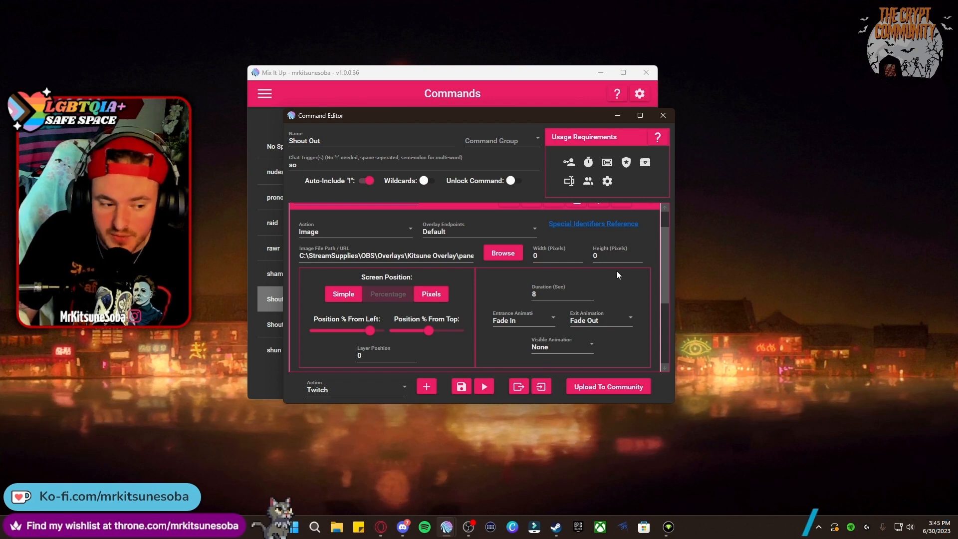
pyautogui.click(657, 115)
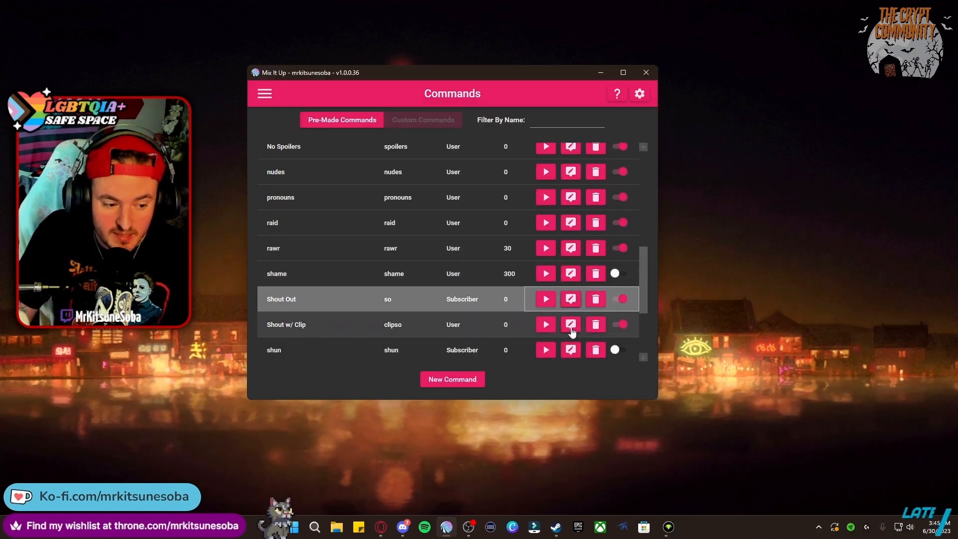
# Step: Open the Shout w/ Clip command for editing and look through its list of actions
pyautogui.click(571, 329)
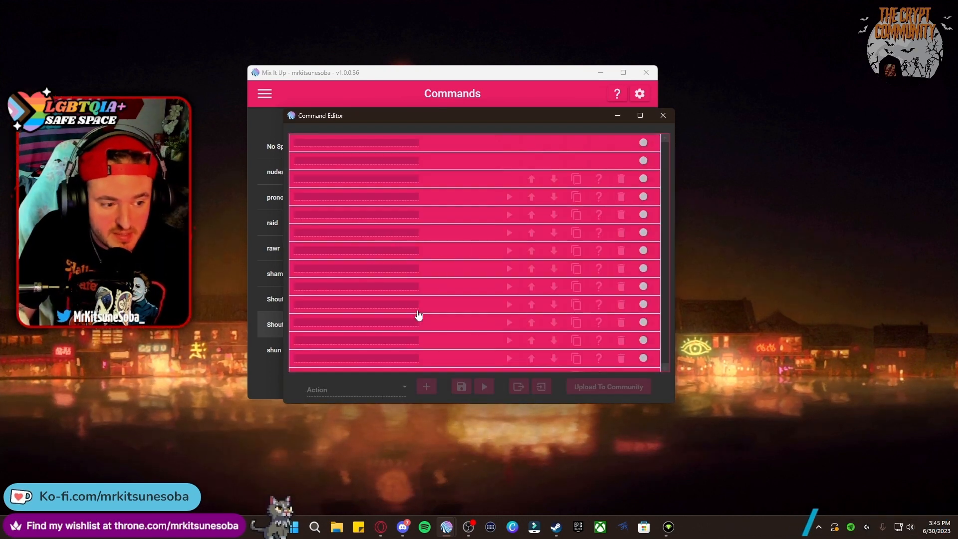
pyautogui.scroll(-1, 400, 215)
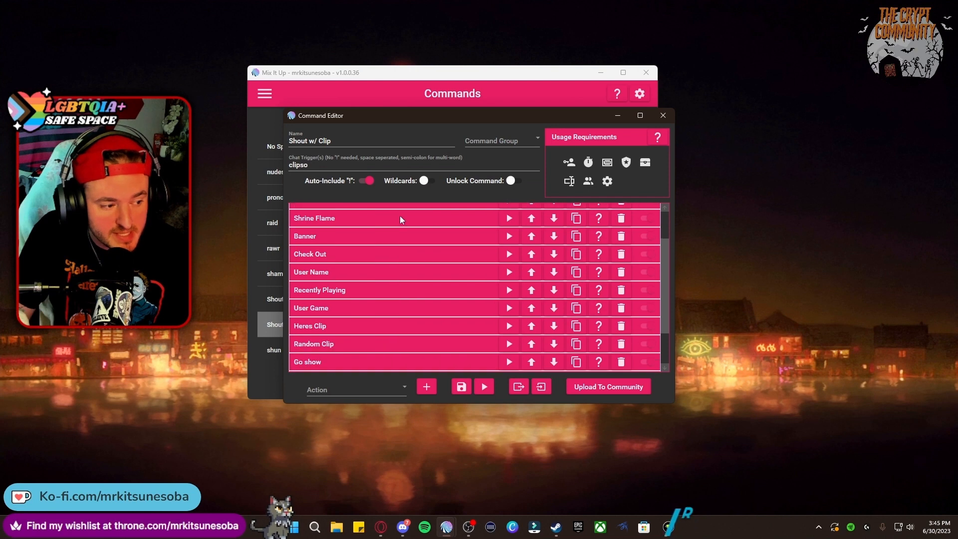
pyautogui.click(366, 221)
pyautogui.click(445, 229)
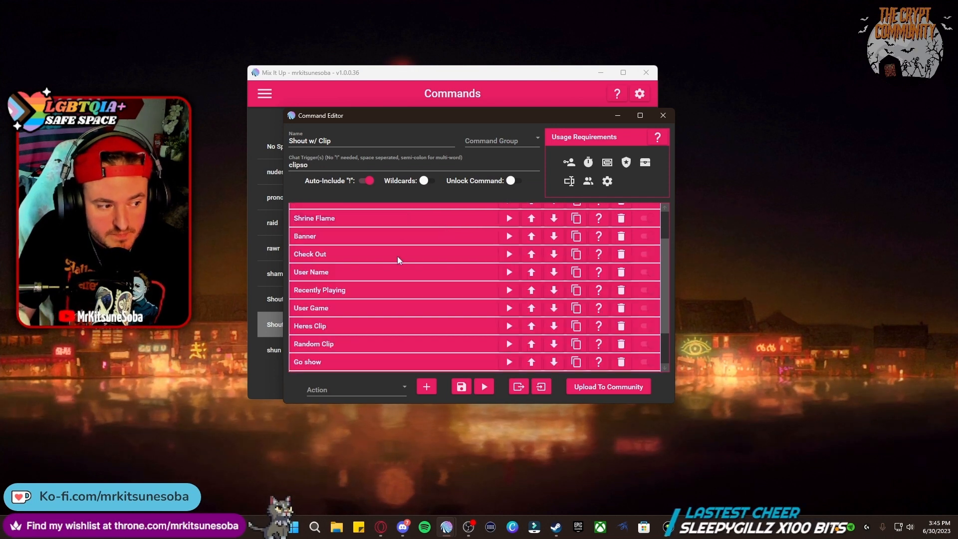
pyautogui.scroll(-1, 398, 256)
pyautogui.scroll(-1, 379, 254)
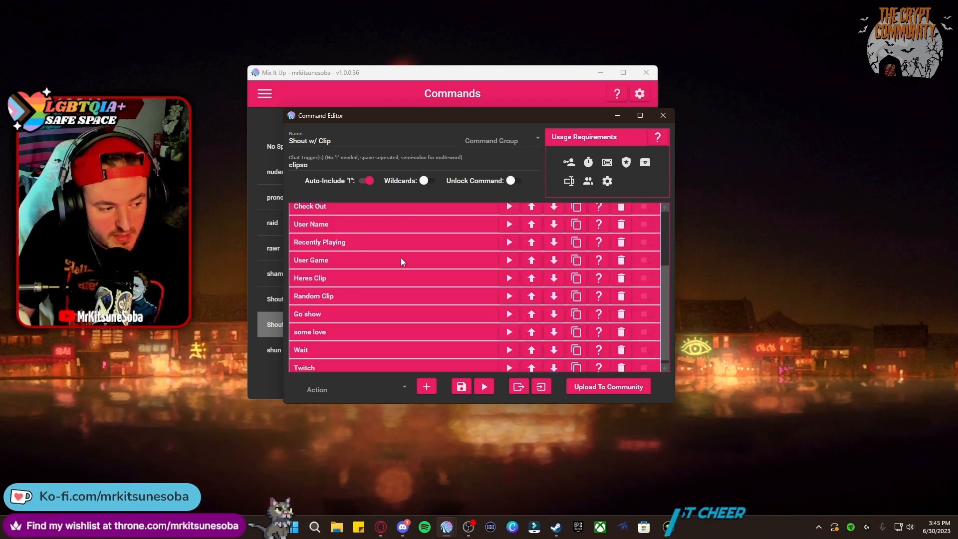
pyautogui.scroll(-1, 384, 288)
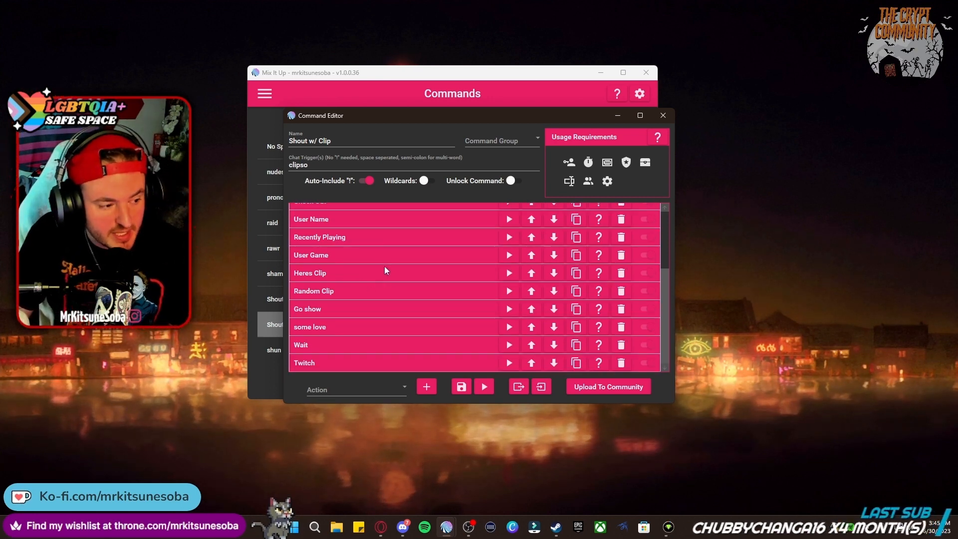
# Step: Examine the Random Clip action's web page URL and browse the action types available for the Shout w/ Clip command
pyautogui.click(359, 294)
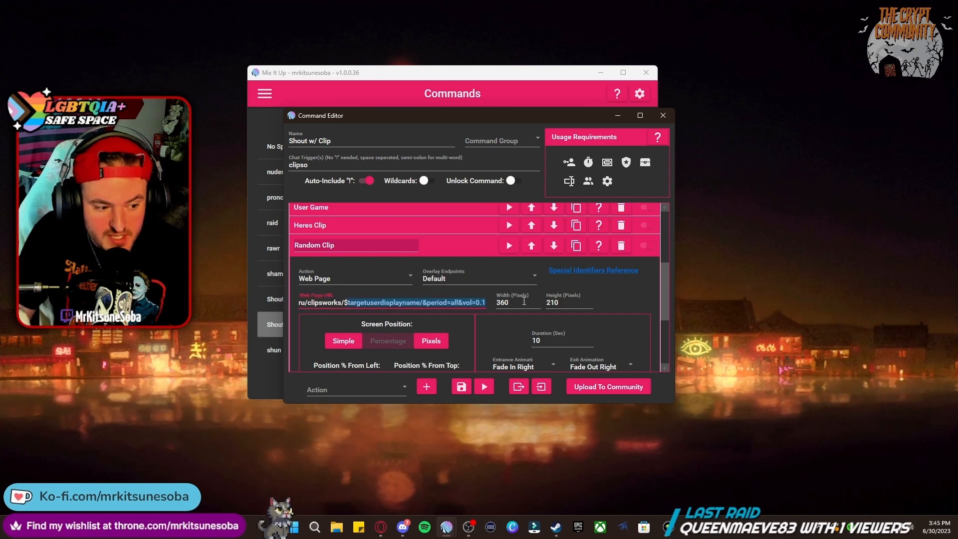
pyautogui.click(472, 304)
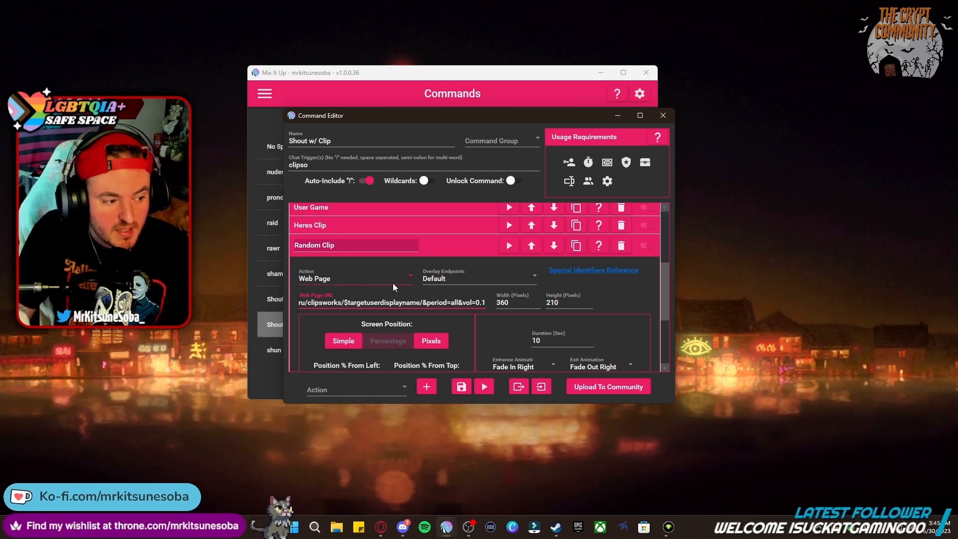
pyautogui.click(395, 386)
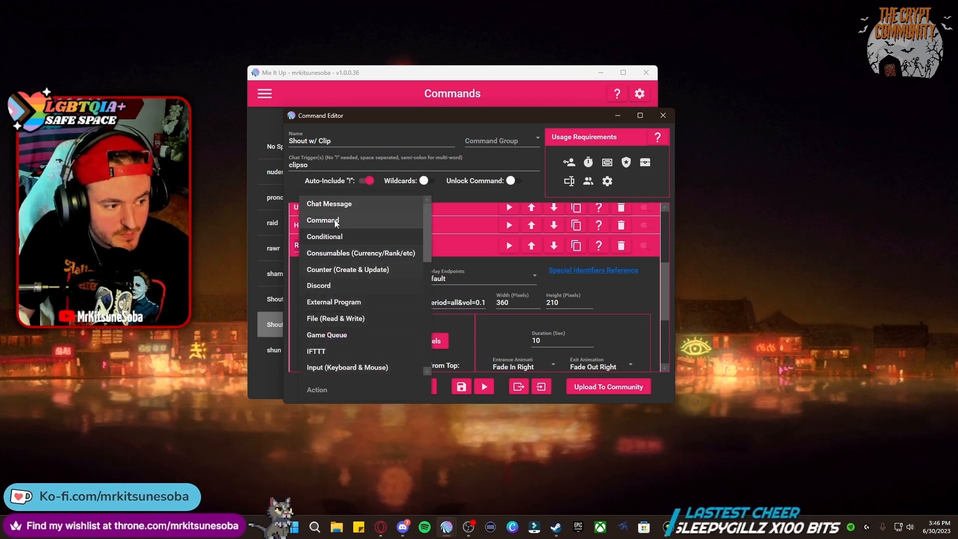
pyautogui.scroll(-2, 352, 248)
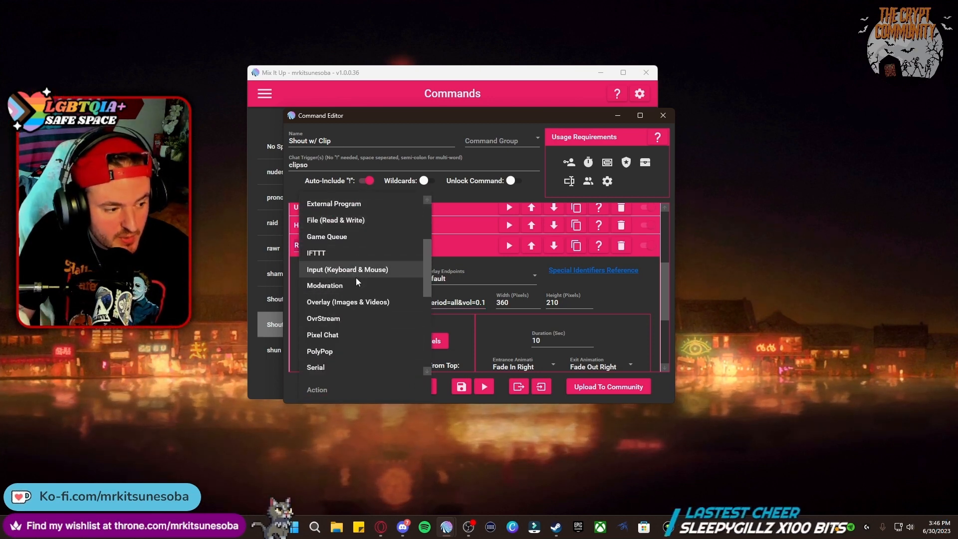
pyautogui.scroll(-1, 352, 264)
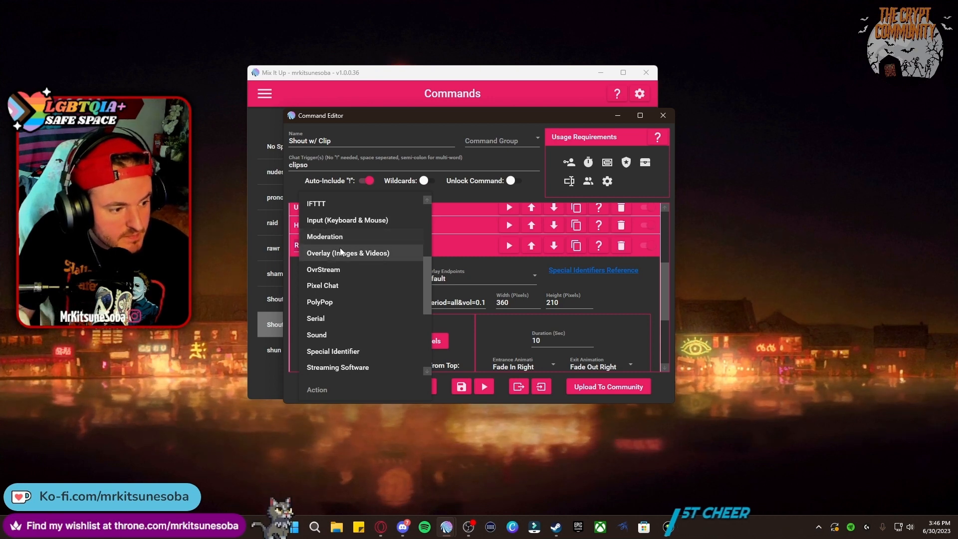
pyautogui.scroll(-1, 345, 266)
pyautogui.scroll(-1, 355, 310)
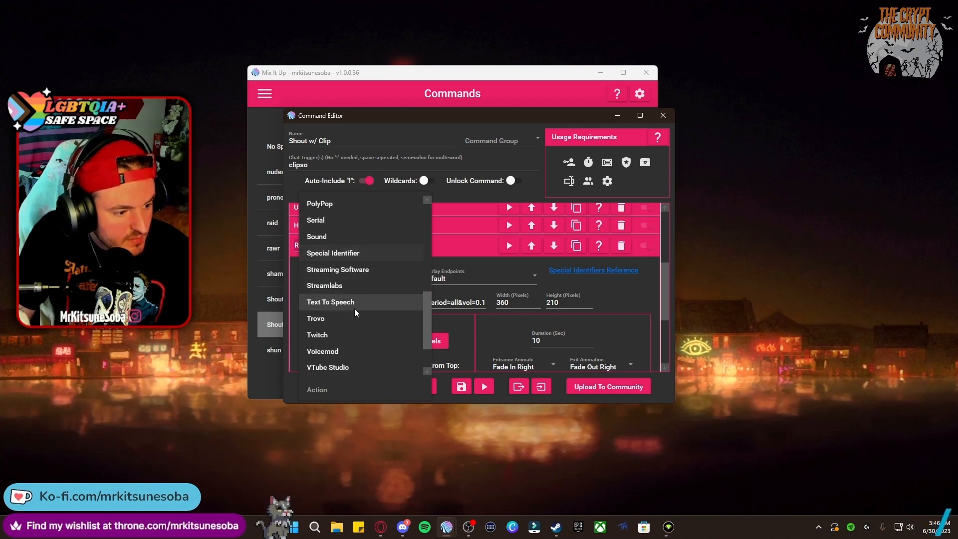
pyautogui.scroll(-1, 351, 277)
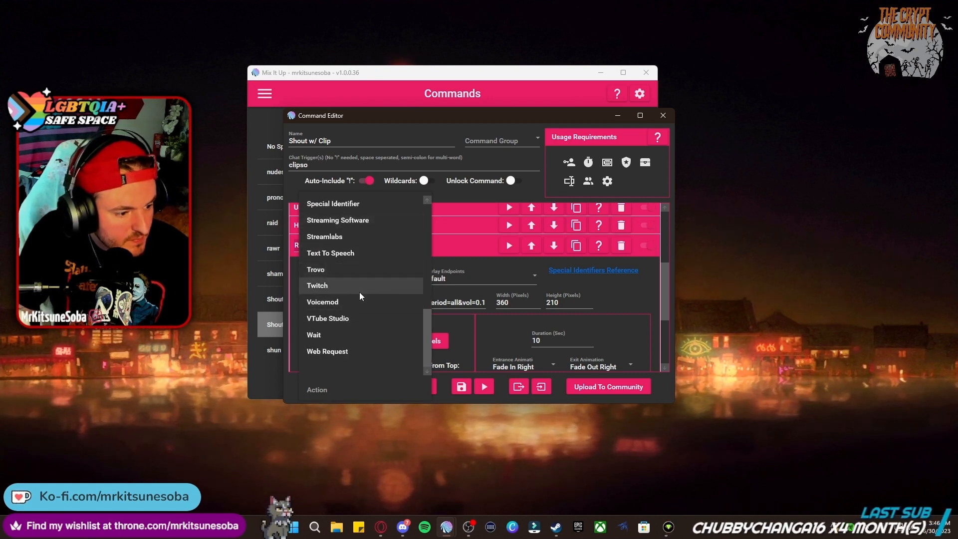
pyautogui.click(360, 288)
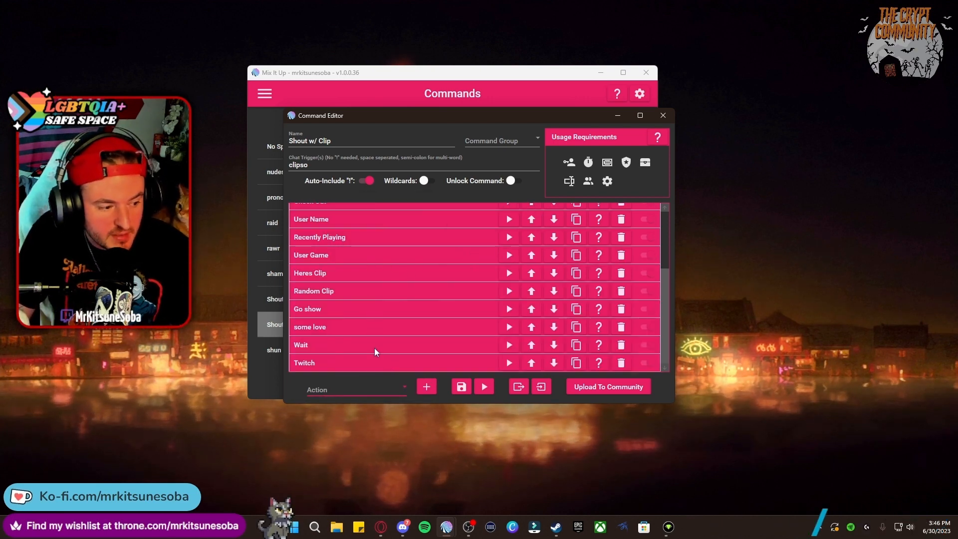
# Step: Reopen the Random Clip action and check its size, screen position, duration and animation settings
pyautogui.click(378, 297)
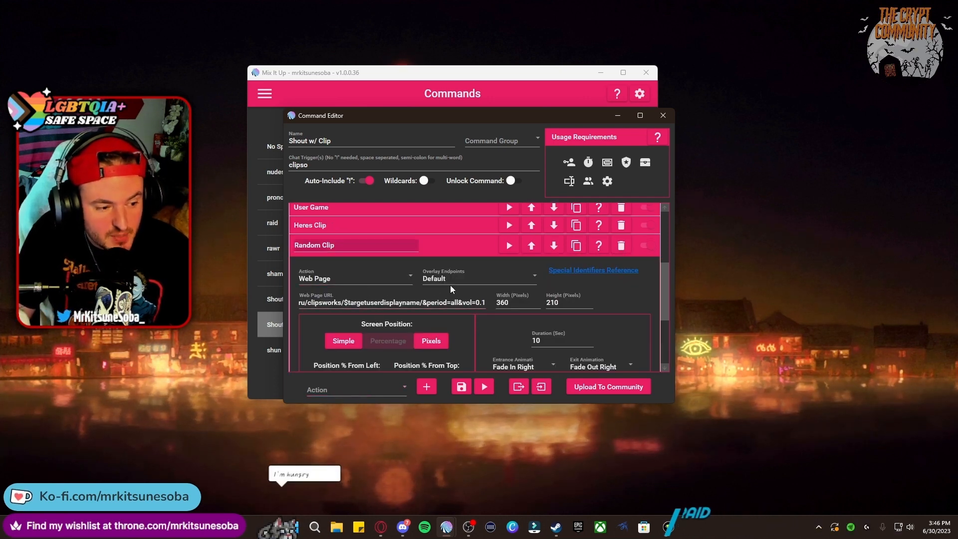
pyautogui.scroll(-1, 537, 322)
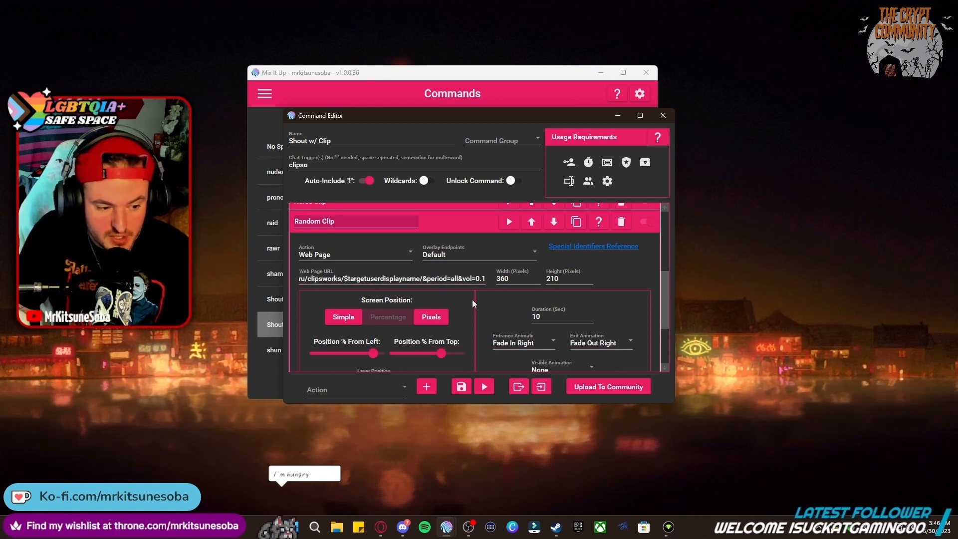
# Step: Test the Shout w/ Clip command using the default test values
pyautogui.scroll(-1, 473, 302)
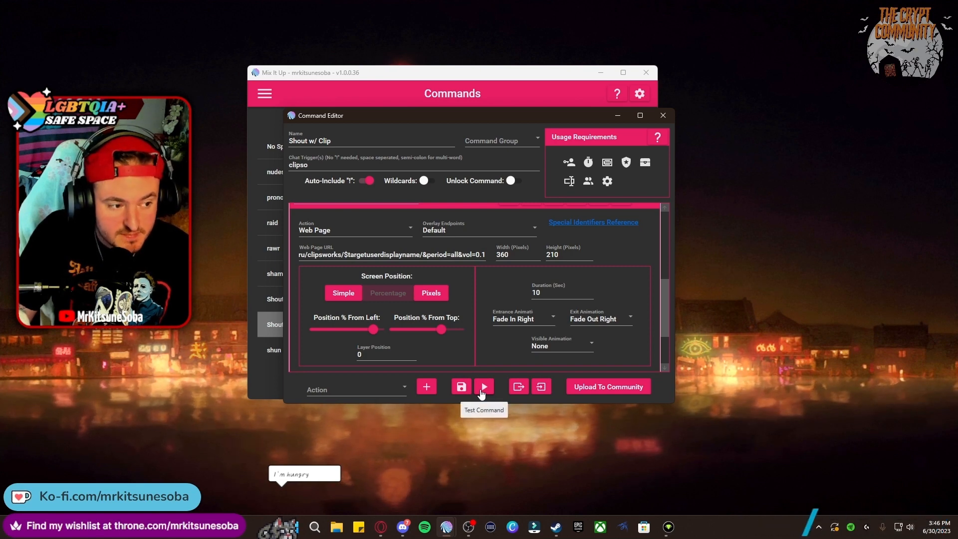
pyautogui.click(482, 390)
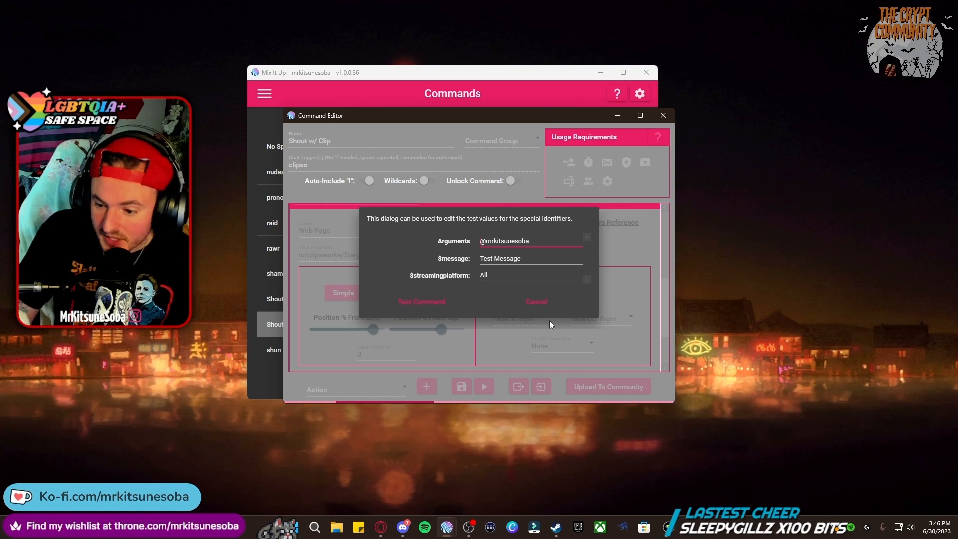
pyautogui.click(400, 302)
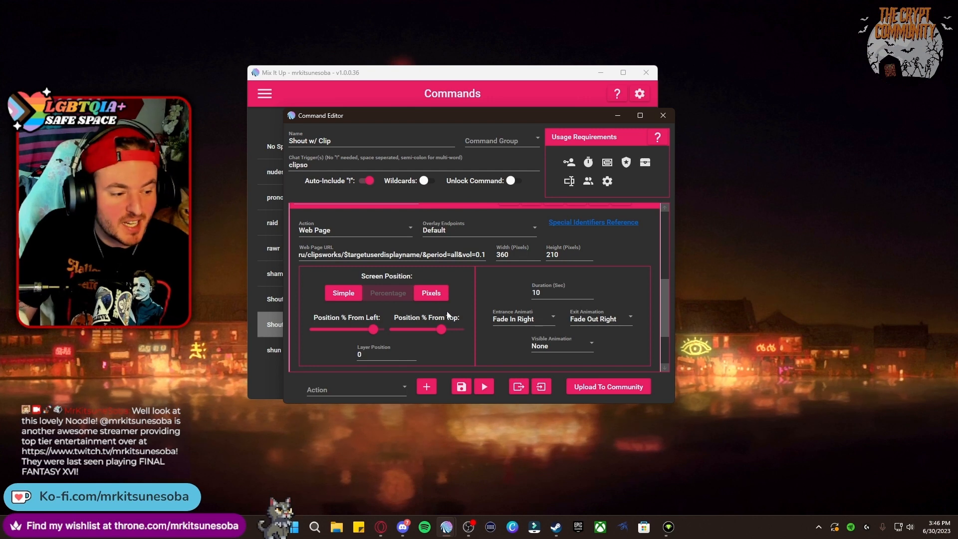
# Step: Collapse the Random Clip action and check the text settings of the Recently Playing action
pyautogui.scroll(2, 492, 233)
pyautogui.click(450, 247)
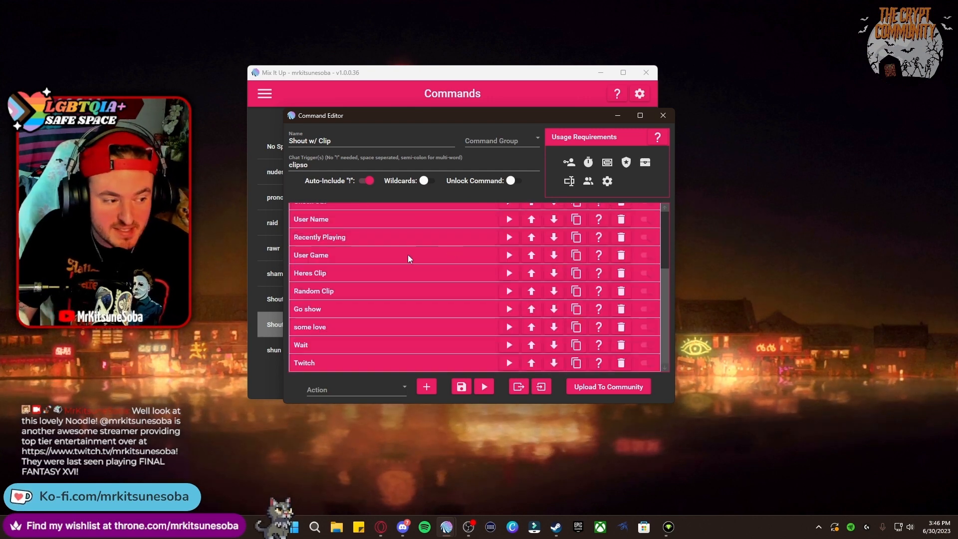
pyautogui.scroll(1, 409, 259)
pyautogui.click(409, 259)
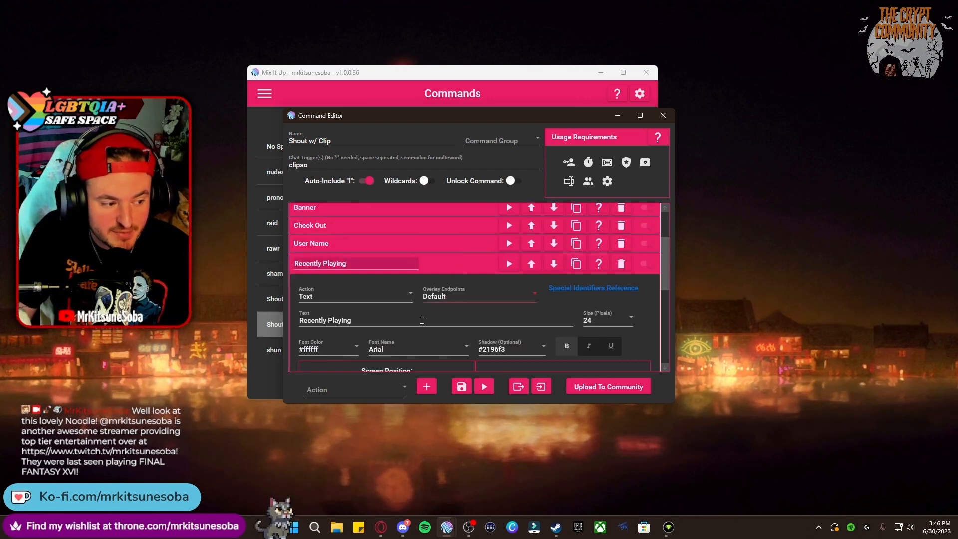
pyautogui.click(436, 269)
pyautogui.scroll(1, 418, 263)
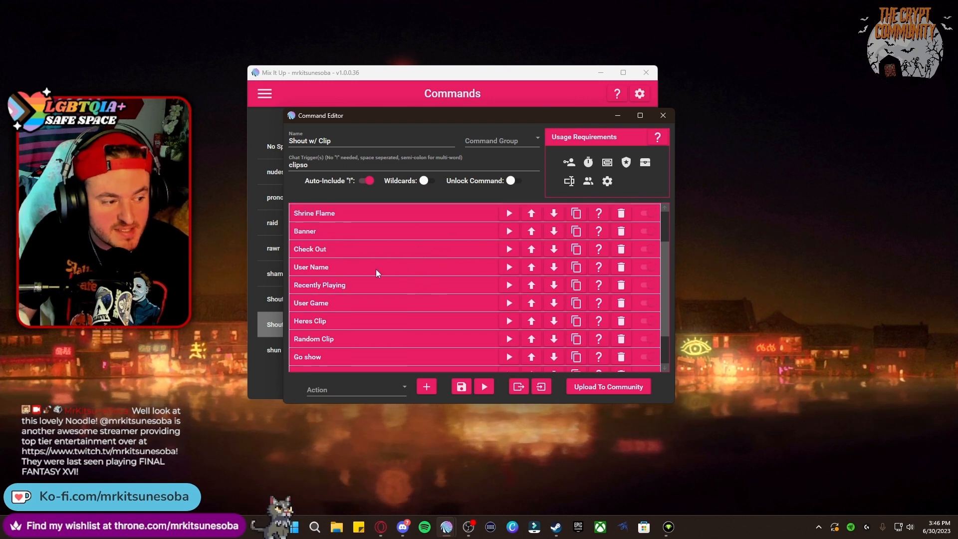
pyautogui.scroll(1, 377, 269)
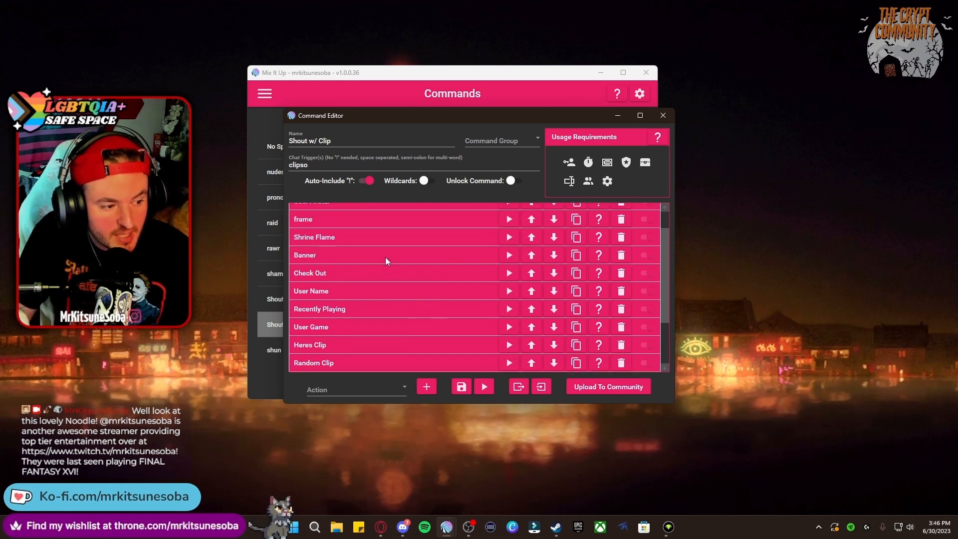
# Step: Expand the Banner video action of Shout w/ Clip and run it on its own
pyautogui.click(386, 256)
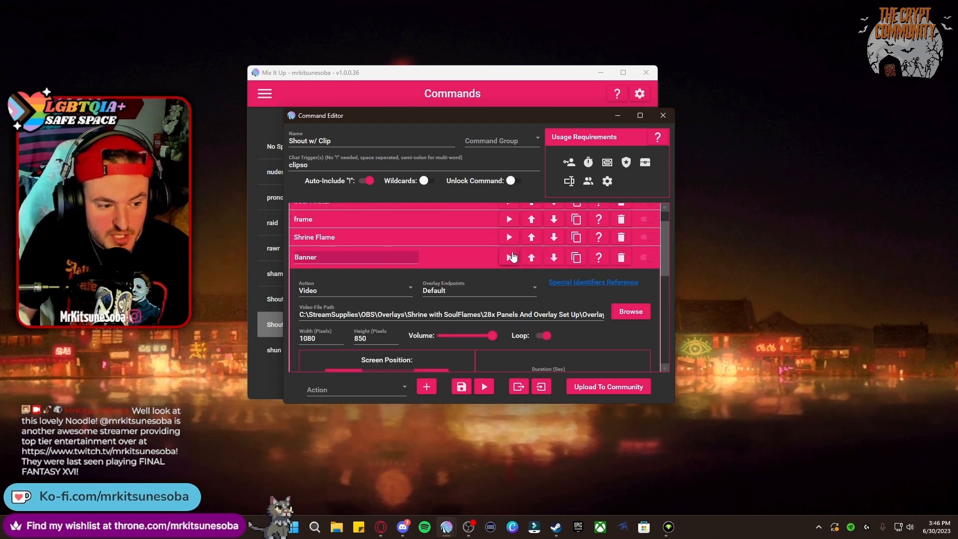
pyautogui.click(512, 257)
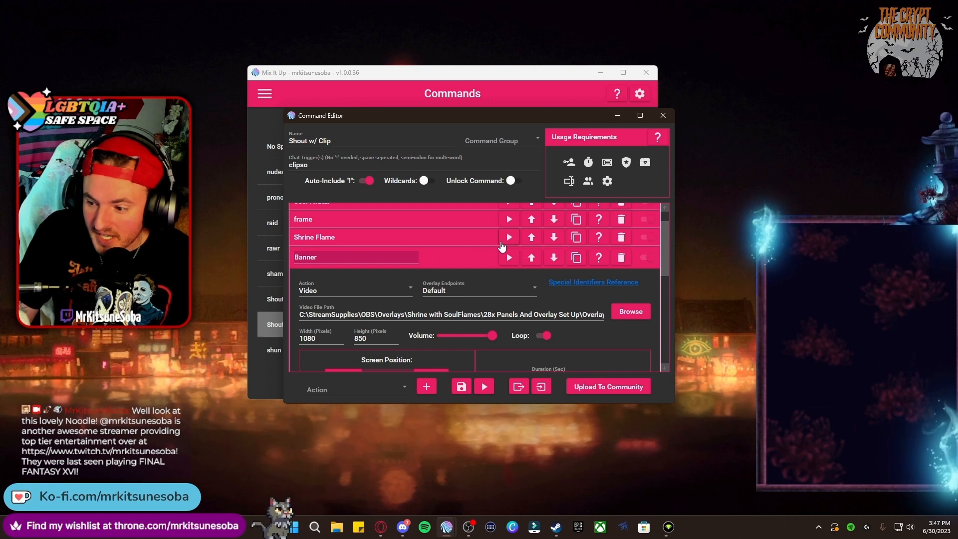
pyautogui.scroll(1, 522, 304)
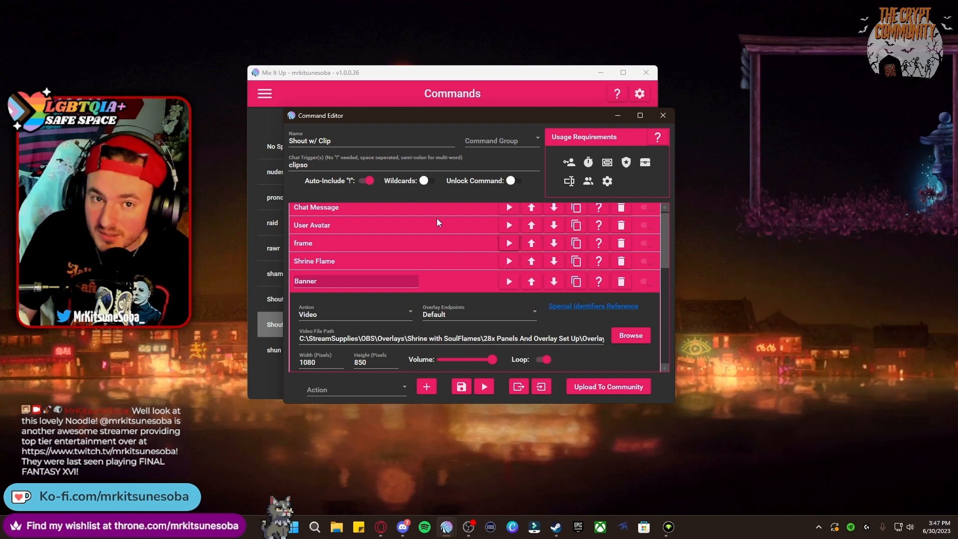
pyautogui.scroll(1, 425, 253)
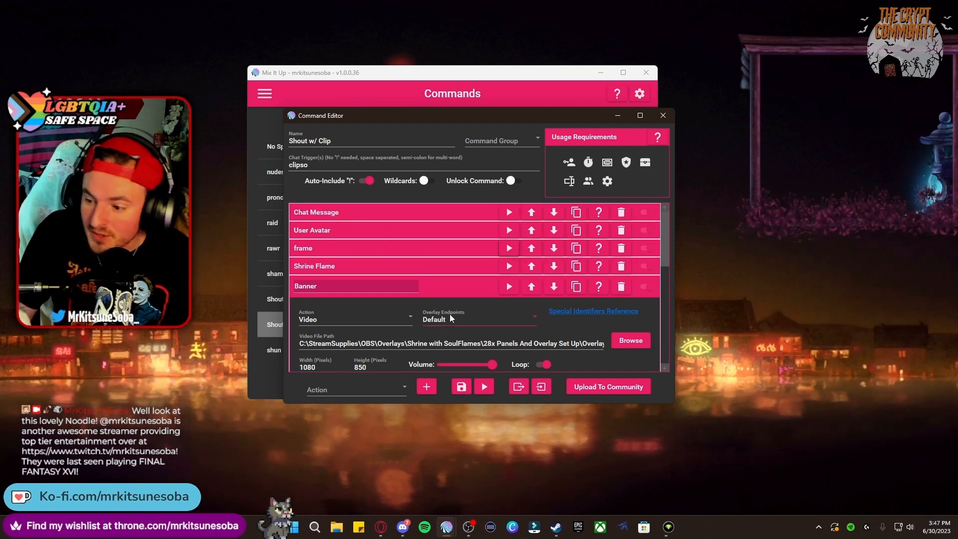
# Step: Run the User Avatar, frame and Banner actions individually, and close the Shout w/ Clip command without saving
pyautogui.click(512, 233)
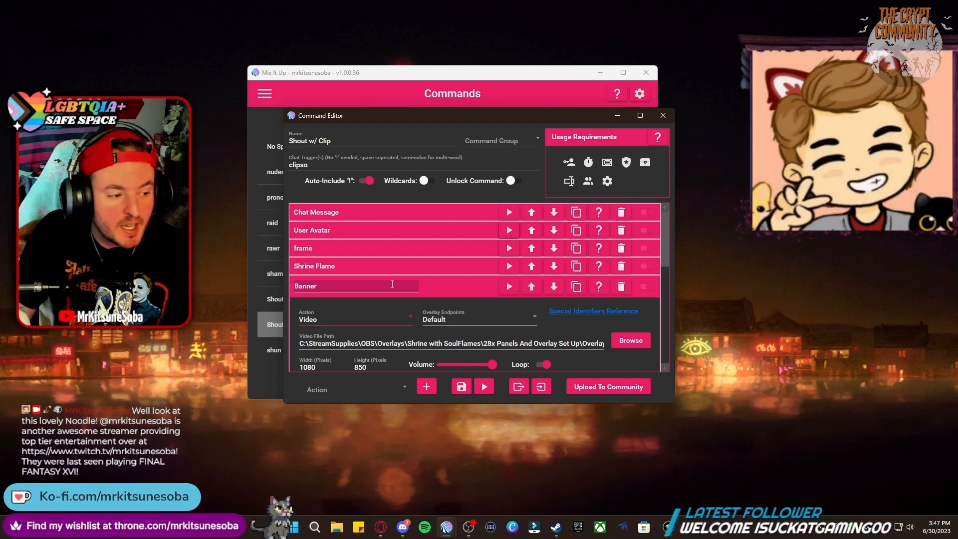
pyautogui.click(509, 249)
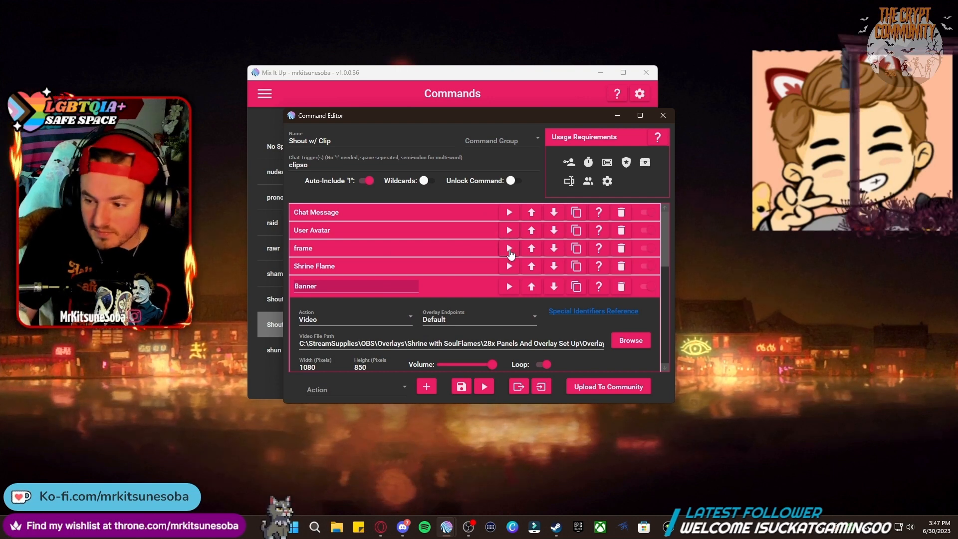
pyautogui.click(509, 286)
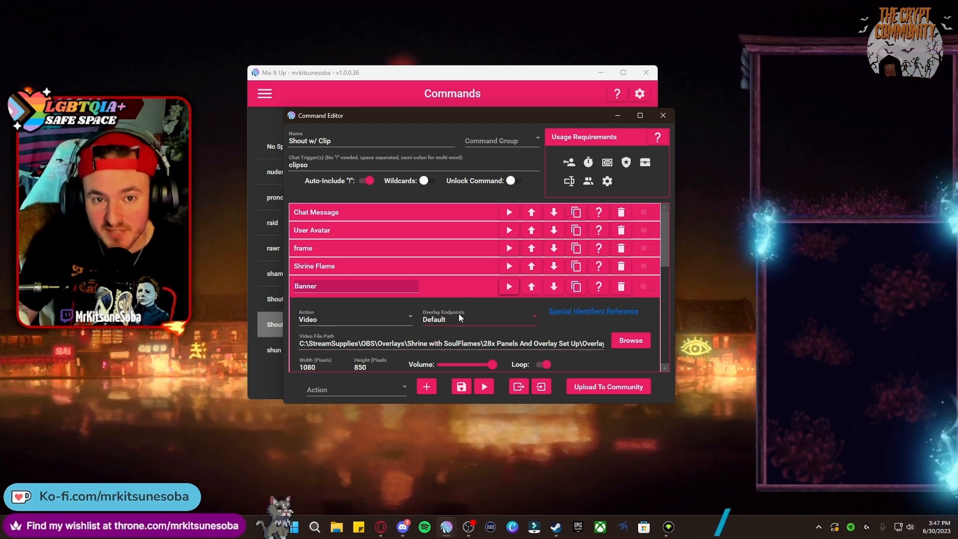
pyautogui.click(657, 118)
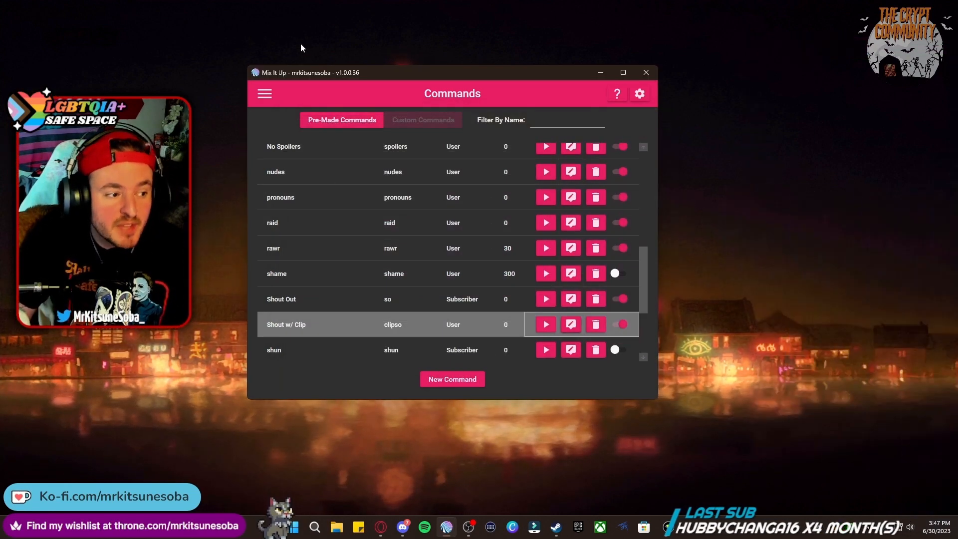
# Step: Go to the Users page, filter the list by a viewer's username and open that viewer's record for editing
pyautogui.click(267, 96)
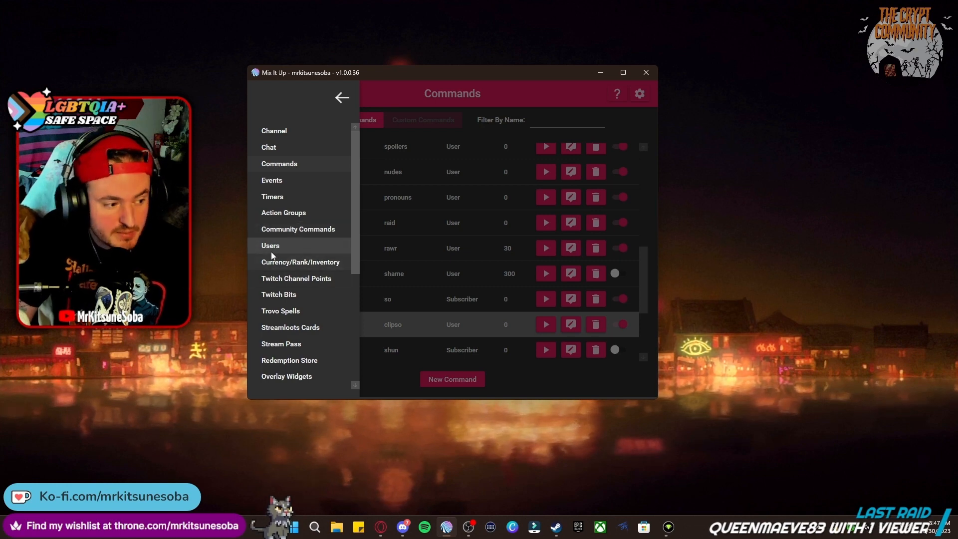
pyautogui.click(271, 250)
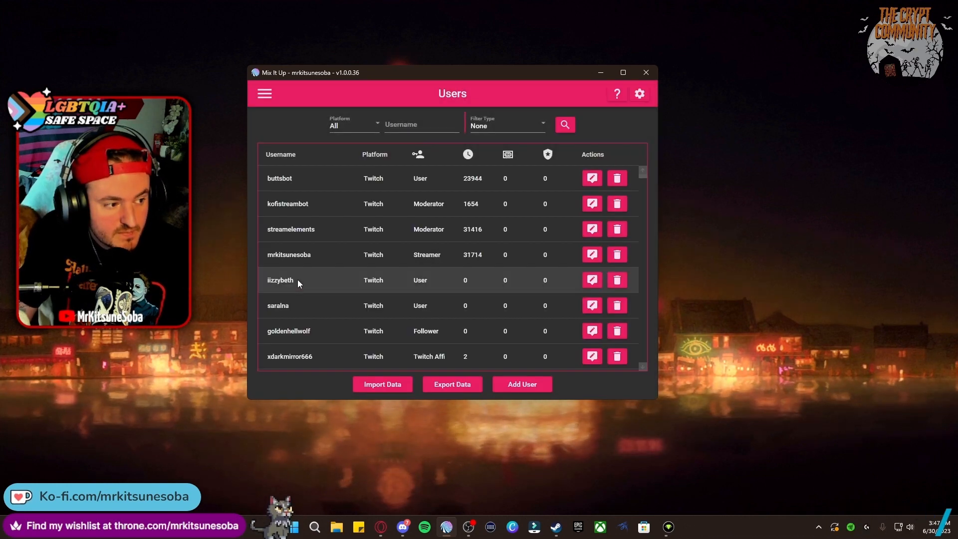
pyautogui.click(397, 126)
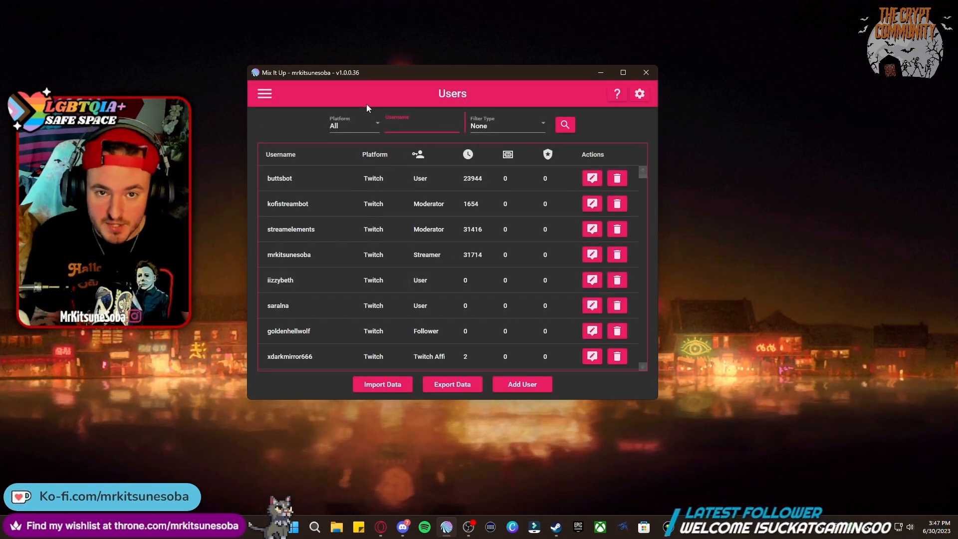
pyautogui.write('mommas')
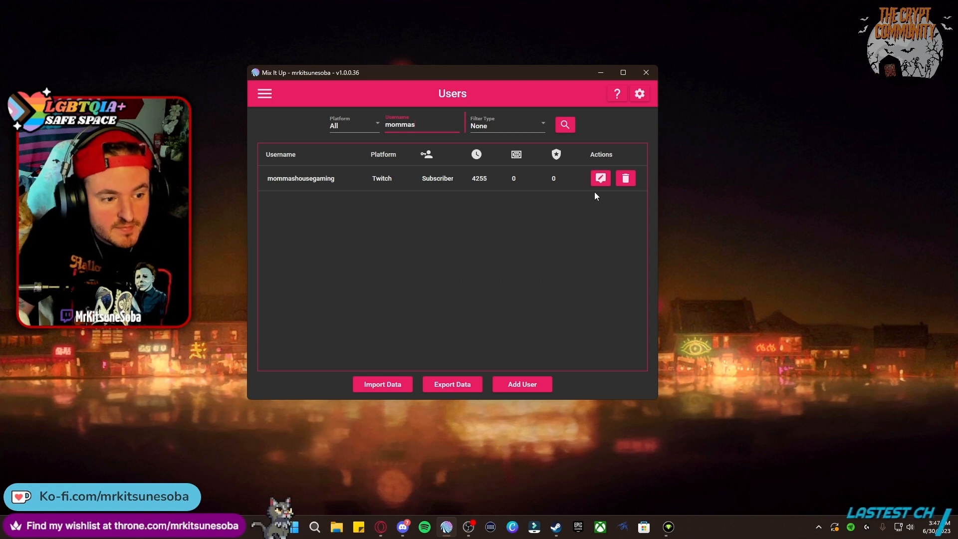
pyautogui.click(599, 179)
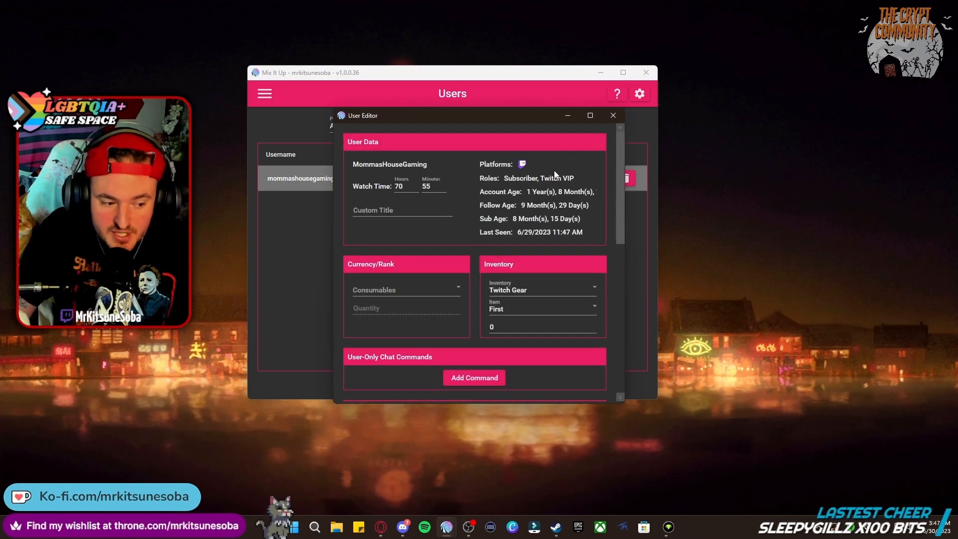
# Step: Review the actions in the viewer's Custom Entrance Command, and close the command and the user record
pyautogui.scroll(-5, 529, 170)
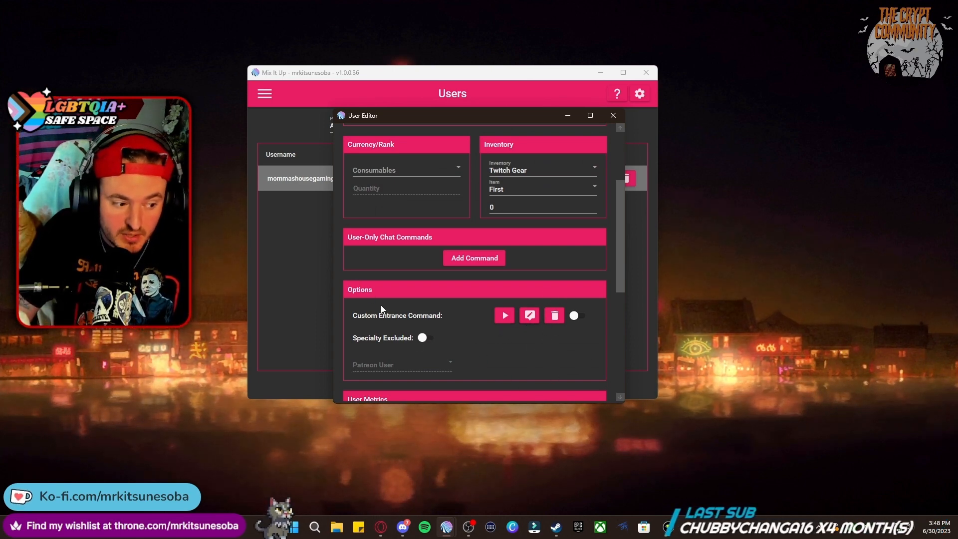
pyautogui.click(528, 316)
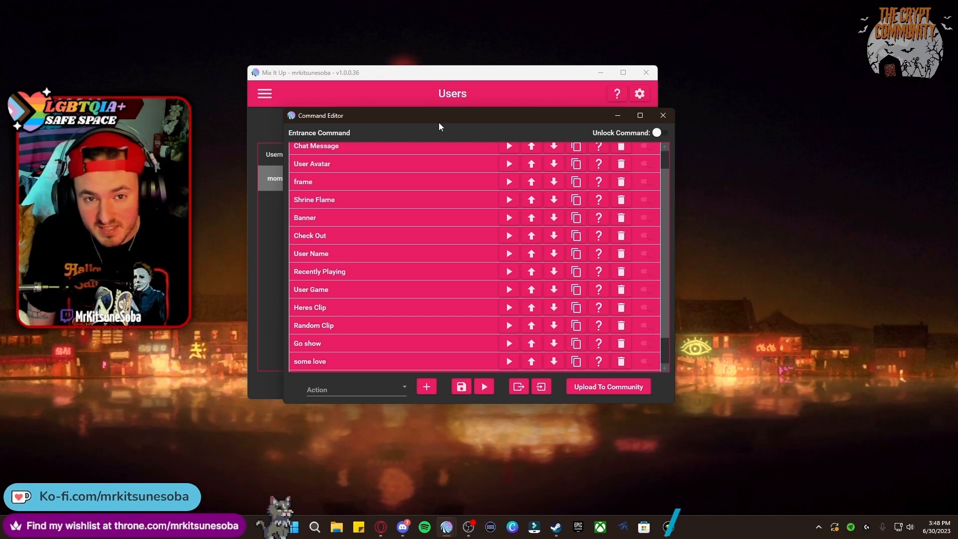
pyautogui.click(664, 115)
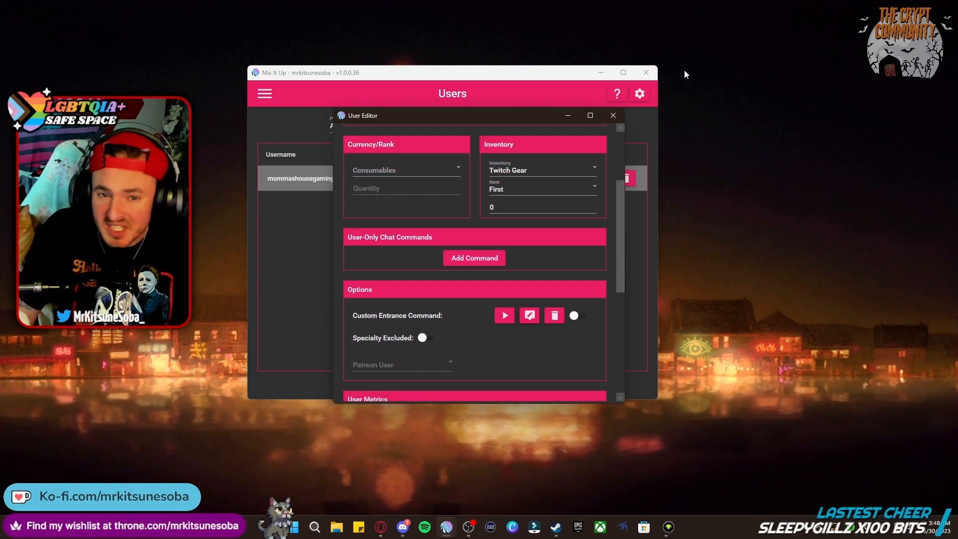
pyautogui.click(613, 115)
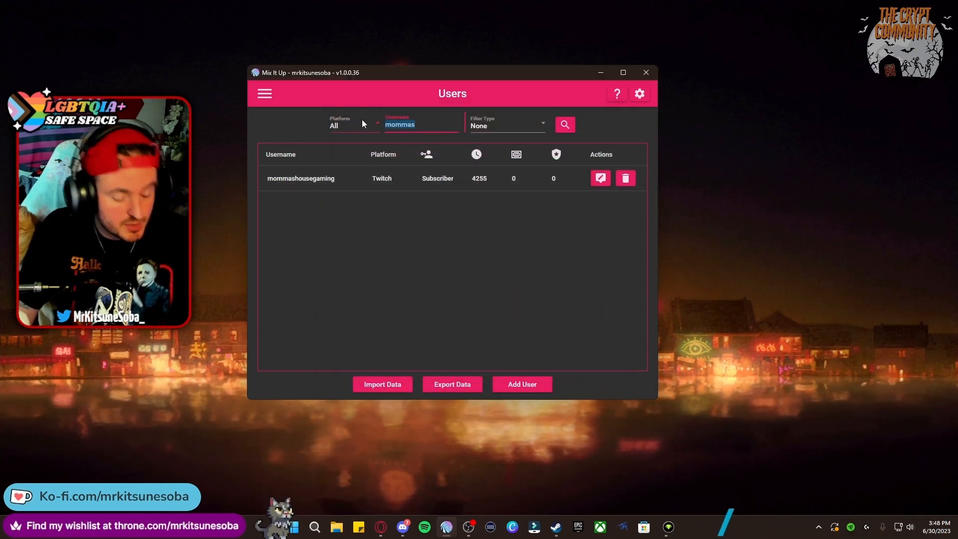
# Step: Clear the username filter, open the buttsbot user for editing and start a new Custom Entrance Command for it
pyautogui.press('BackSpace')
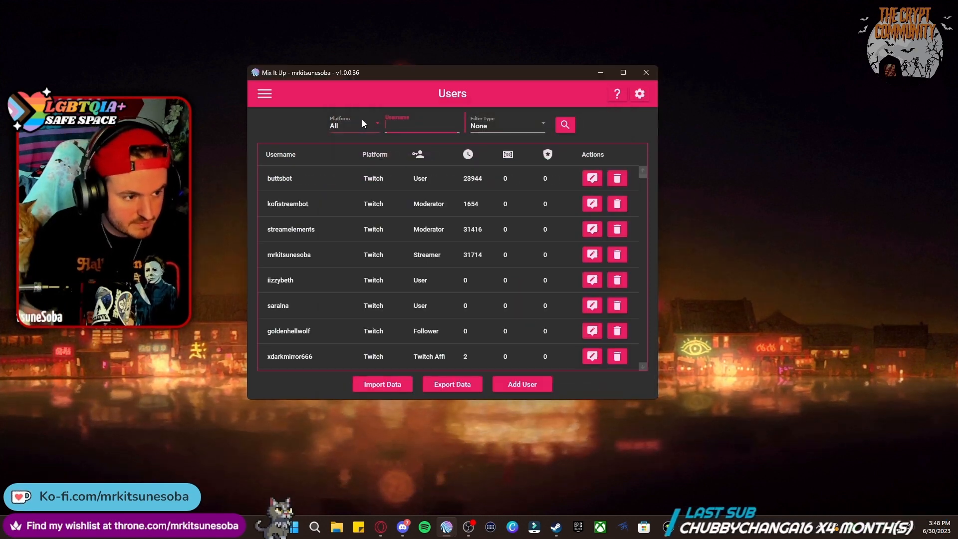
pyautogui.click(592, 179)
pyautogui.scroll(-3, 387, 267)
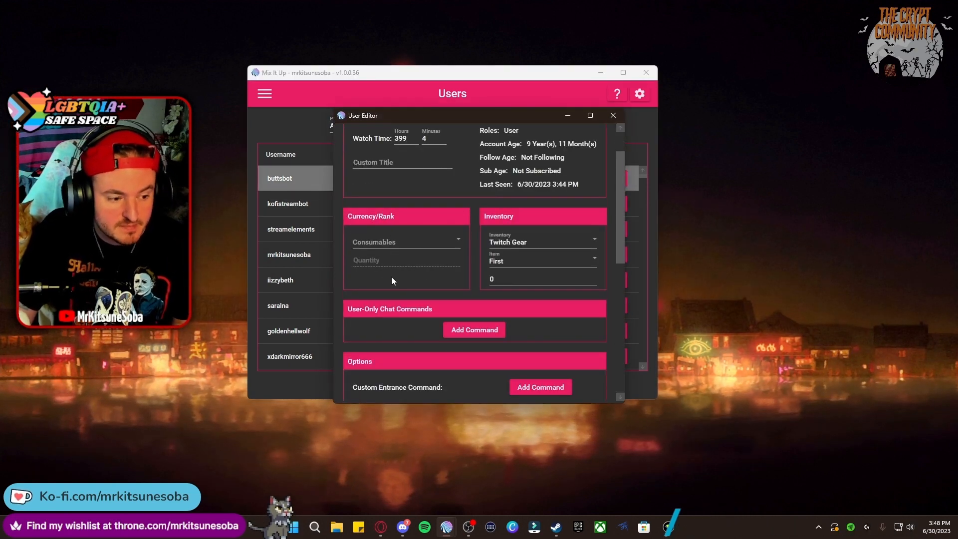
pyautogui.click(536, 318)
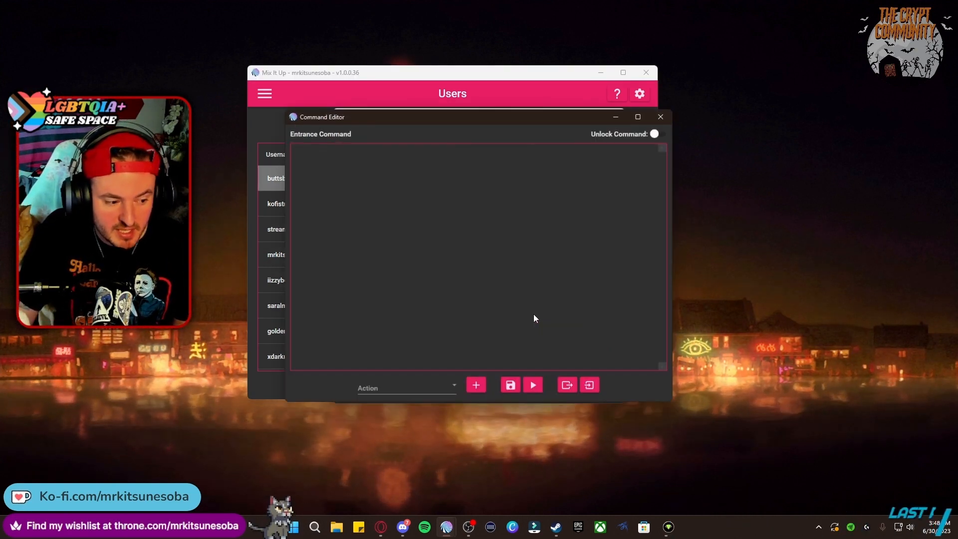
# Step: Add a Chat Message action to the empty entrance command
pyautogui.click(441, 383)
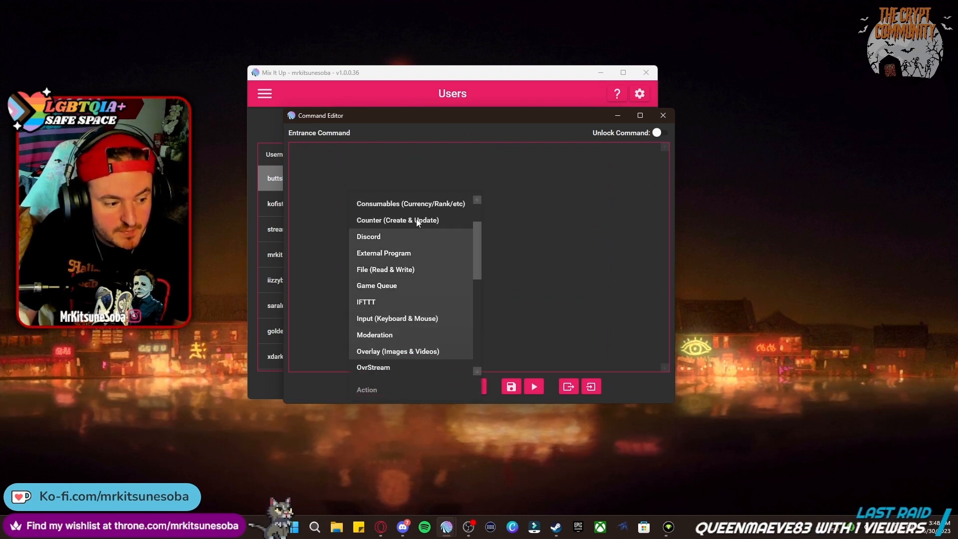
pyautogui.scroll(-2, 400, 274)
pyautogui.scroll(-1, 406, 270)
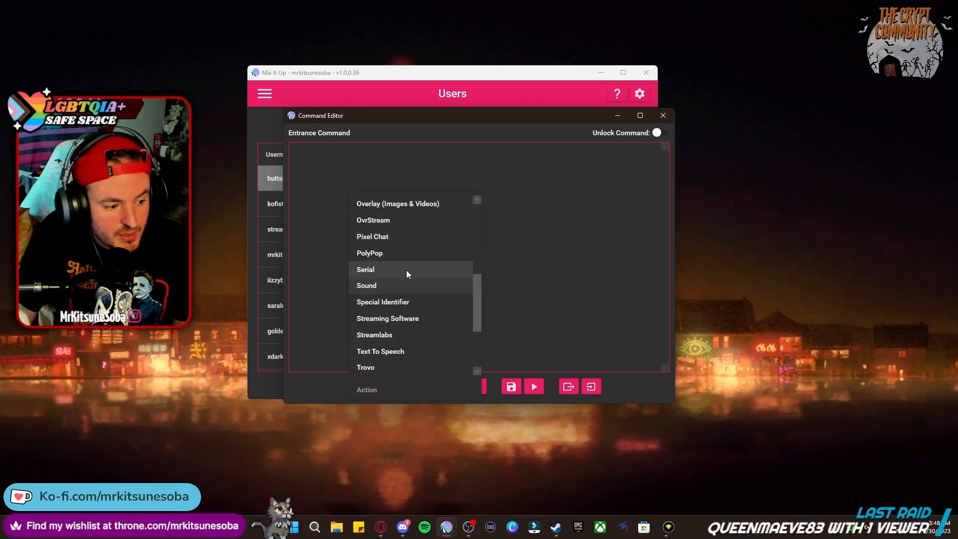
pyautogui.scroll(4, 406, 270)
pyautogui.click(382, 201)
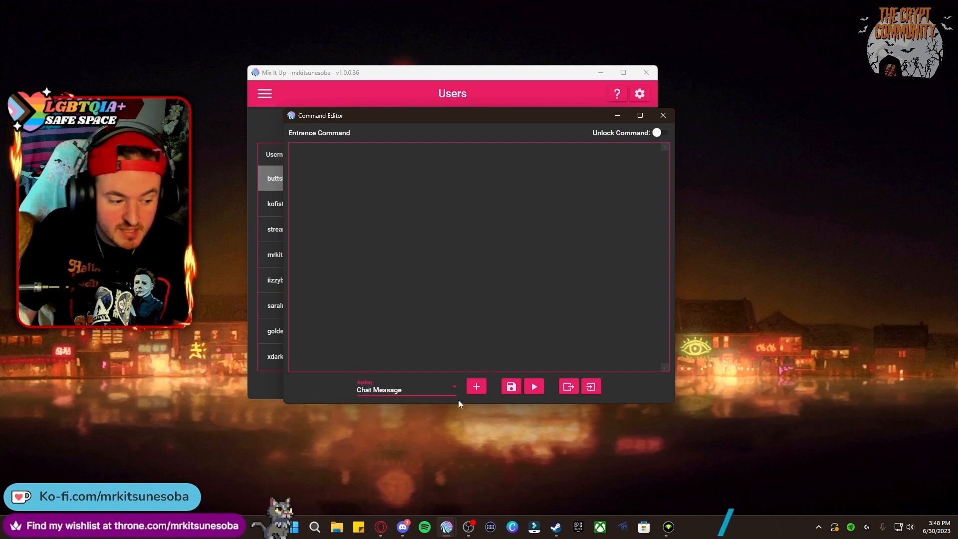
pyautogui.click(477, 387)
# Step: Set the chat message text to "!so $username" and collapse the action
pyautogui.click(349, 214)
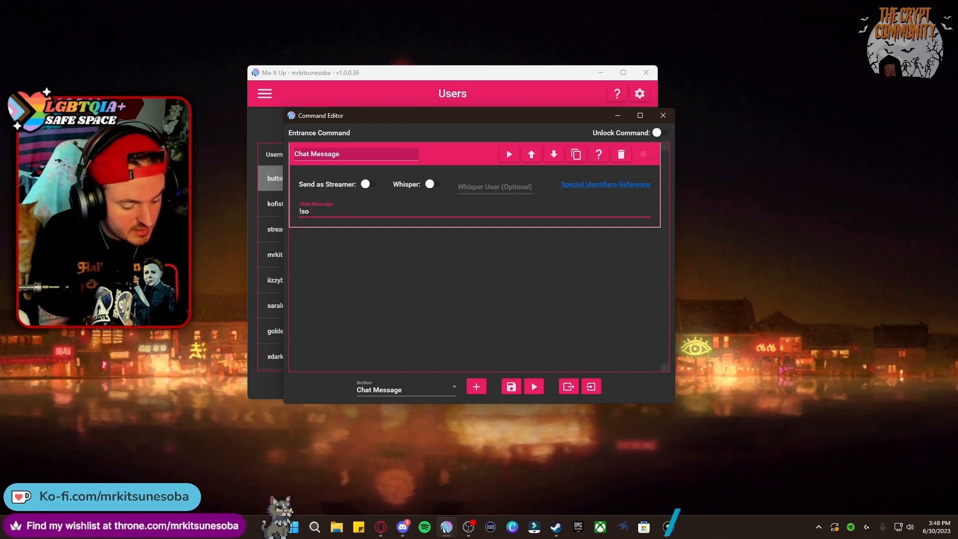
pyautogui.write('!so $user')
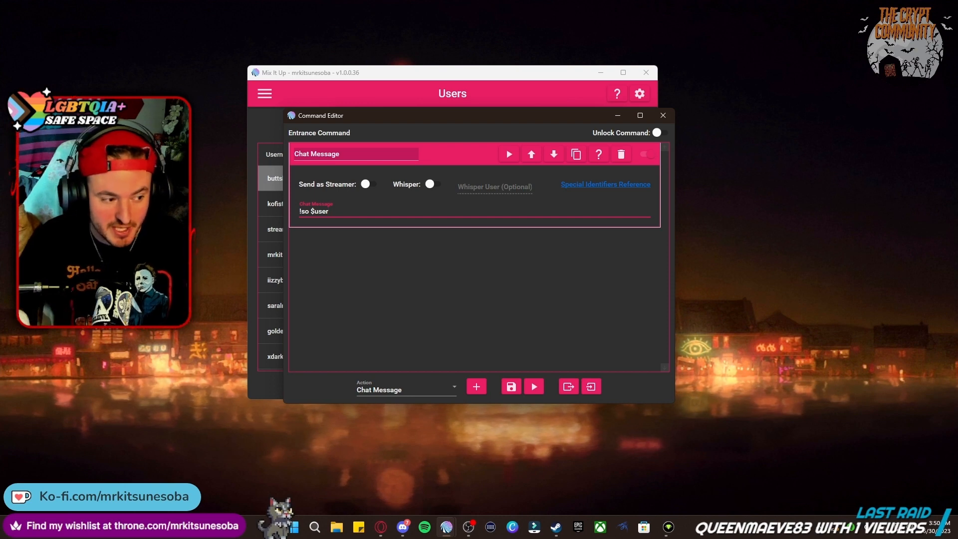
pyautogui.write('ame')
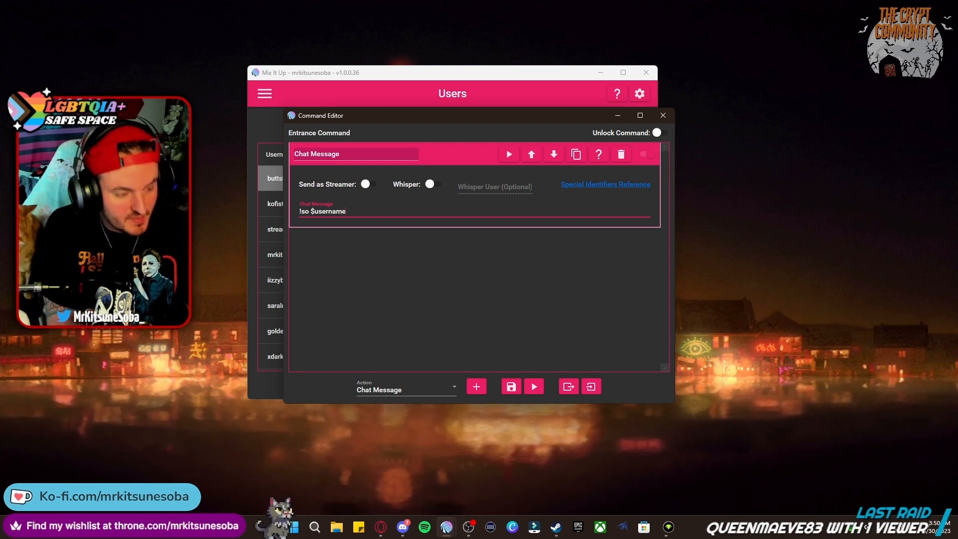
pyautogui.click(442, 163)
# Step: Add a Wait action to the entrance command and place it before the Chat Message action
pyautogui.click(442, 394)
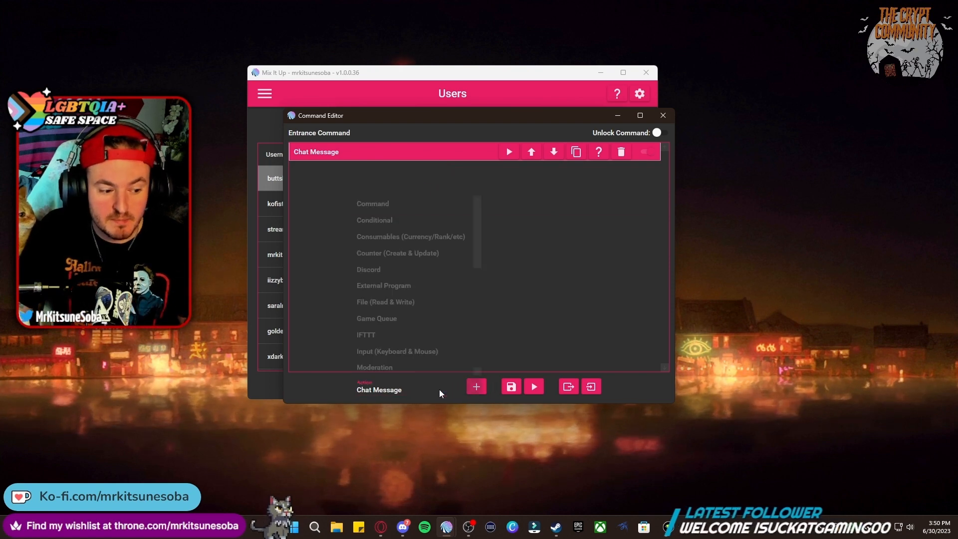
pyautogui.scroll(-6, 409, 309)
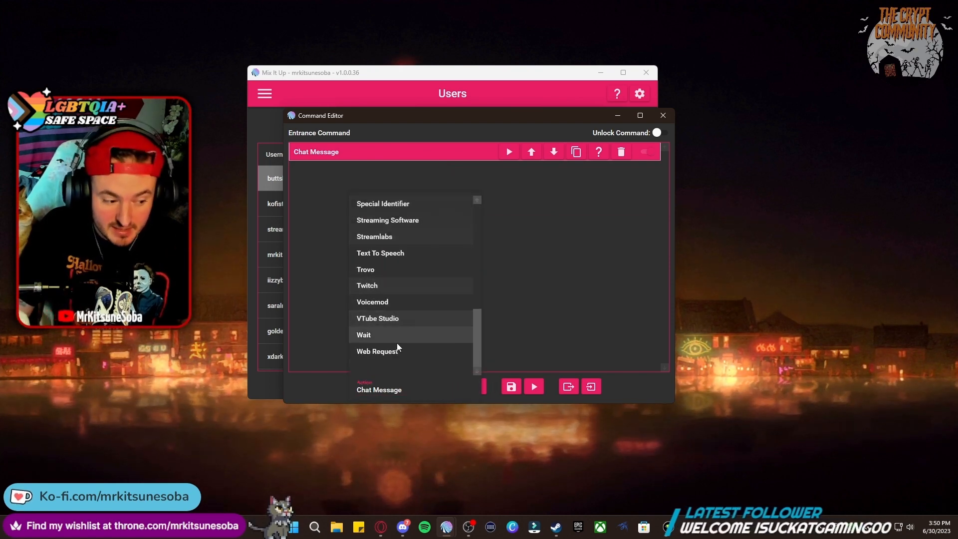
pyautogui.click(383, 338)
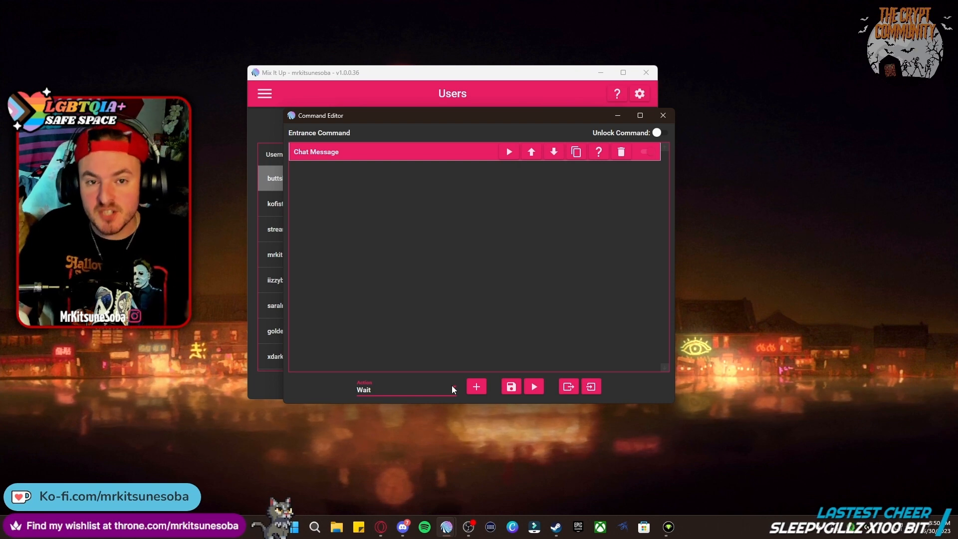
pyautogui.click(476, 388)
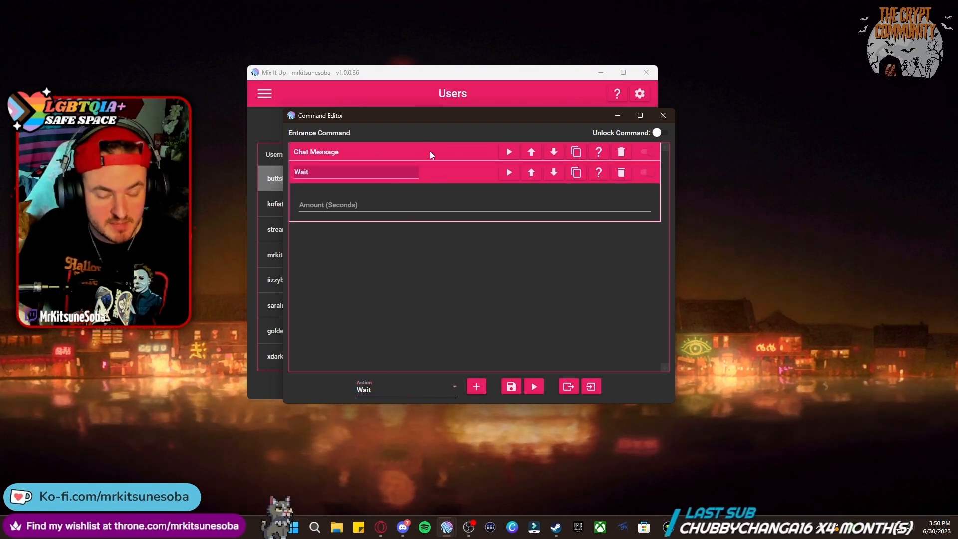
pyautogui.moveTo(437, 151); pyautogui.dragTo(552, 197)
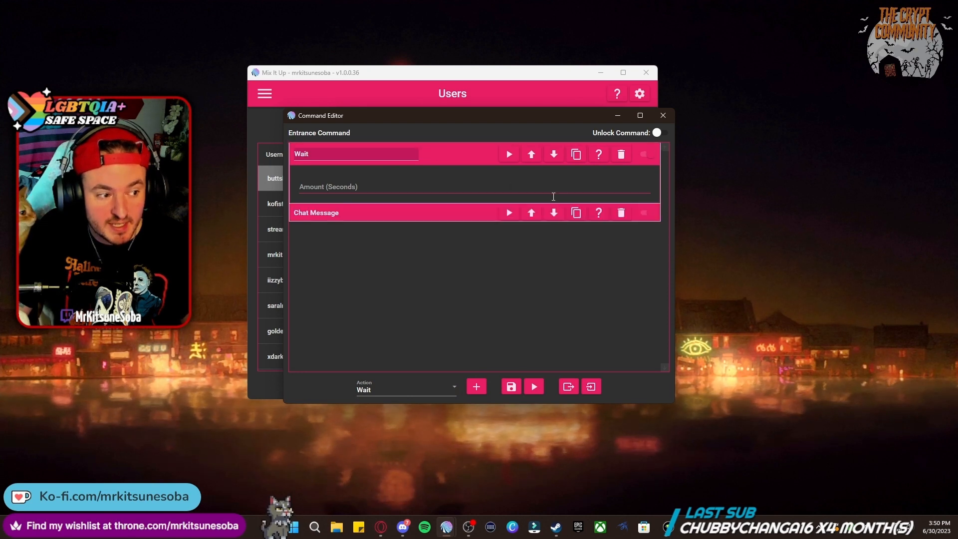
# Step: Set the Wait action's amount to 5 seconds and collapse the action
pyautogui.click(354, 183)
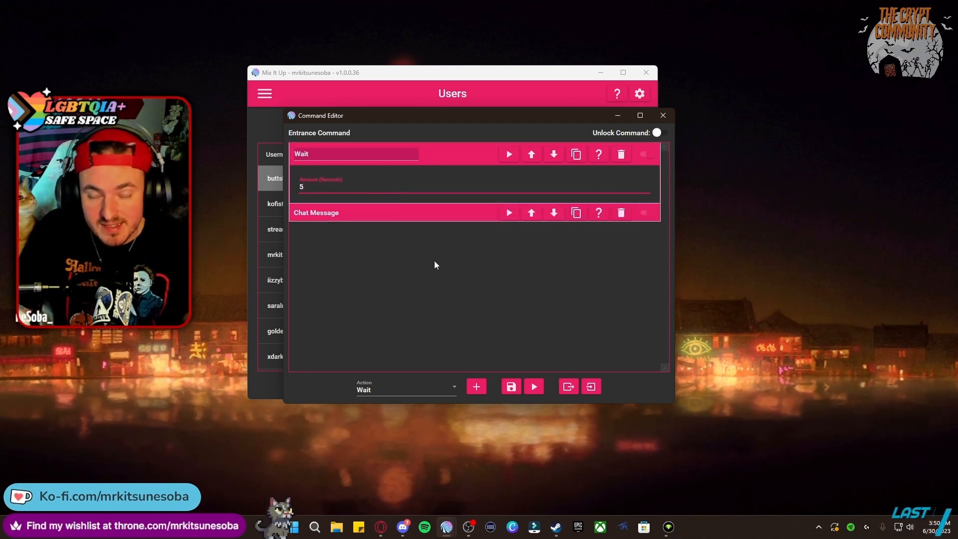
pyautogui.click(412, 318)
pyautogui.click(453, 155)
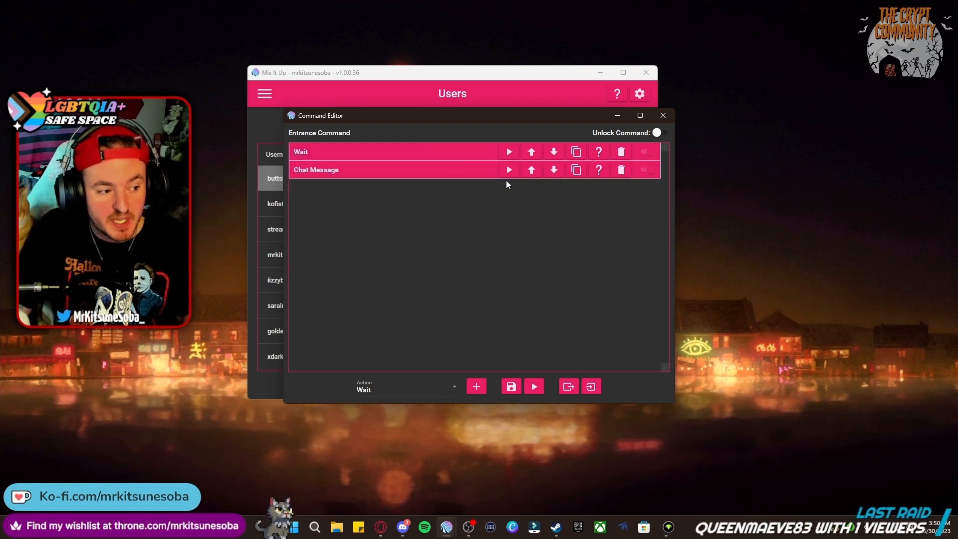
# Step: Check the Chat Message action and test-run the entrance command
pyautogui.click(386, 170)
pyautogui.click(432, 171)
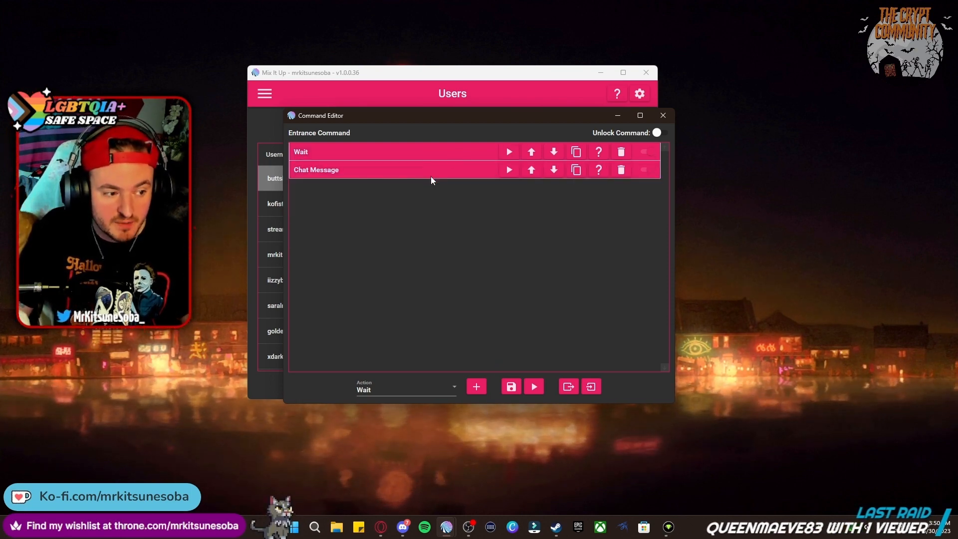
pyautogui.click(533, 389)
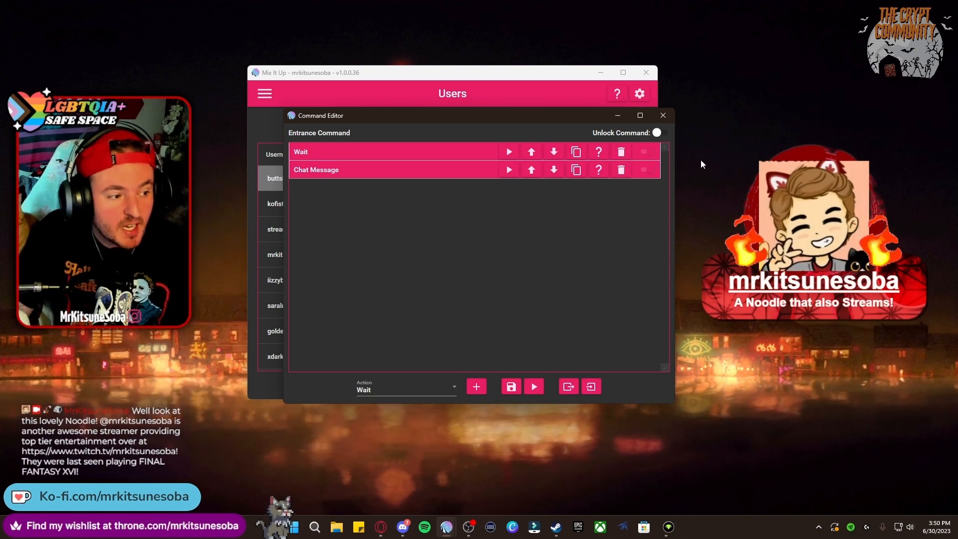
# Step: Add a Twitch action of type Send Shoutout to the entrance command and enter "/shoutout" as its username
pyautogui.click(457, 386)
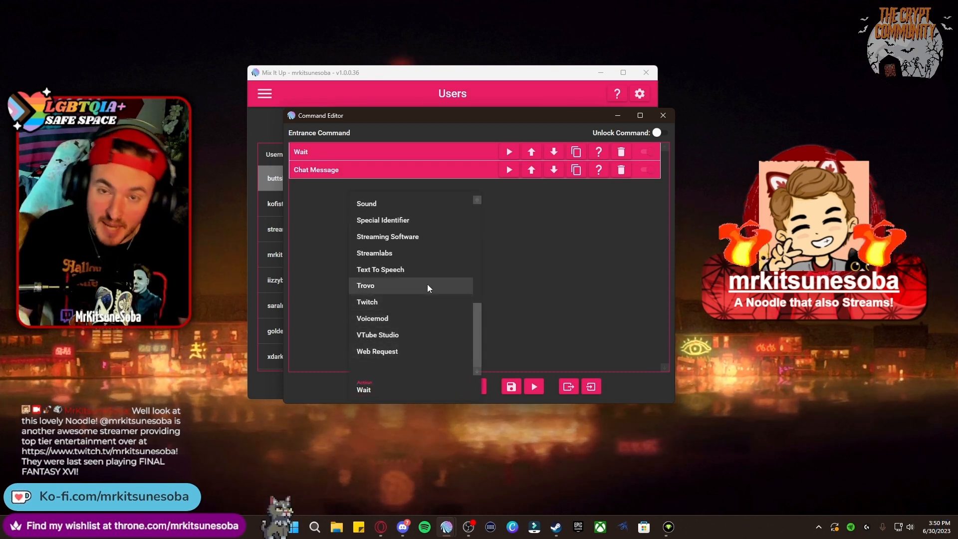
pyautogui.click(395, 302)
pyautogui.click(476, 387)
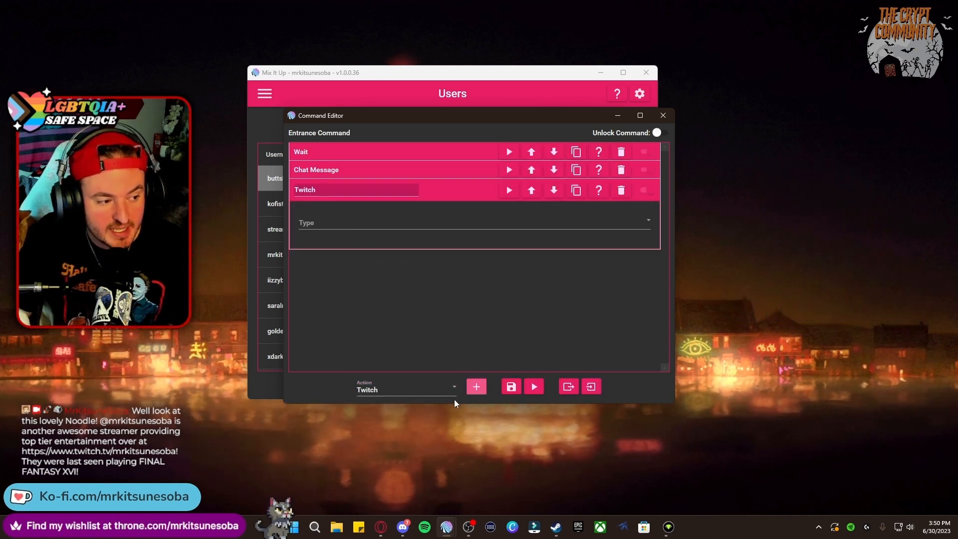
pyautogui.click(372, 222)
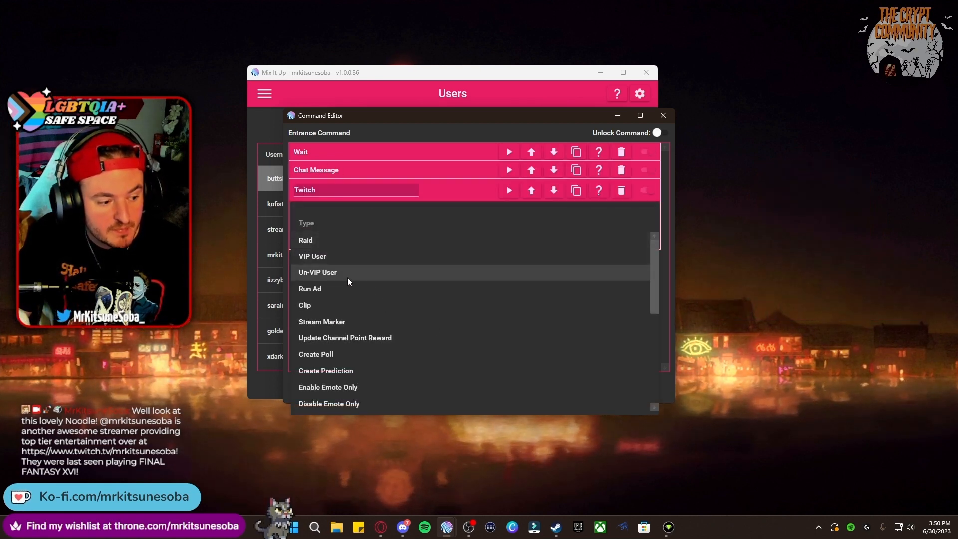
pyautogui.scroll(-3, 364, 325)
pyautogui.scroll(-2, 365, 325)
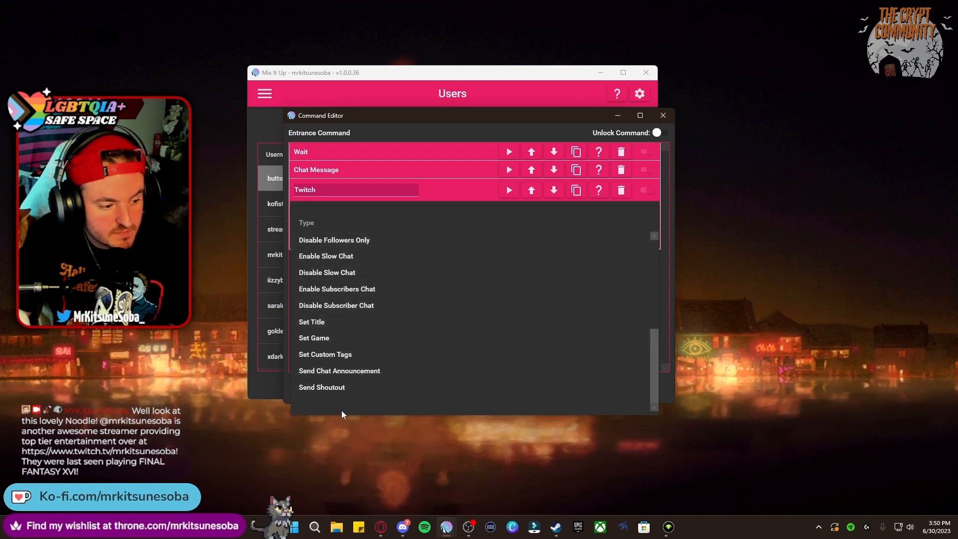
pyautogui.click(344, 387)
pyautogui.click(327, 255)
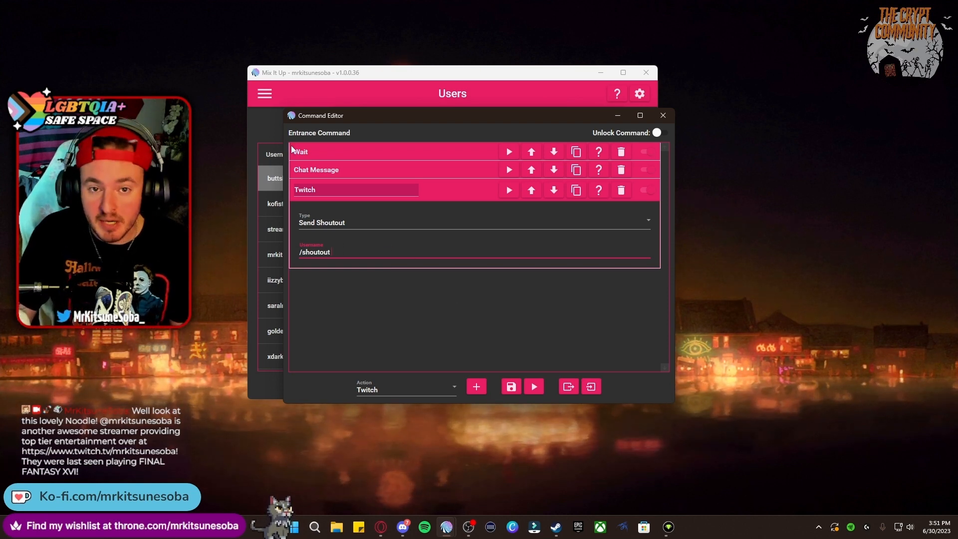
# Step: Review the Chat Message and Twitch actions of the entrance command, and close the command and the user record without saving
pyautogui.click(391, 172)
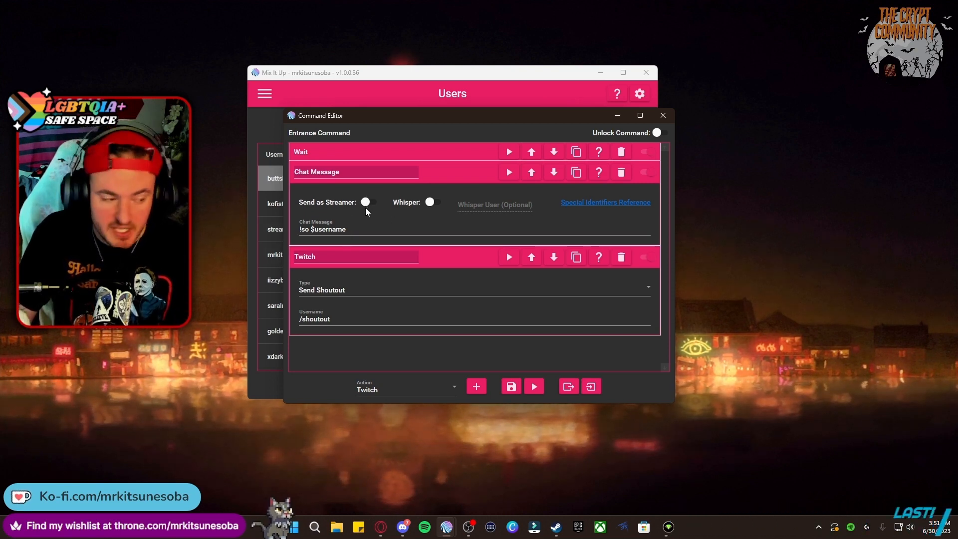
pyautogui.click(436, 175)
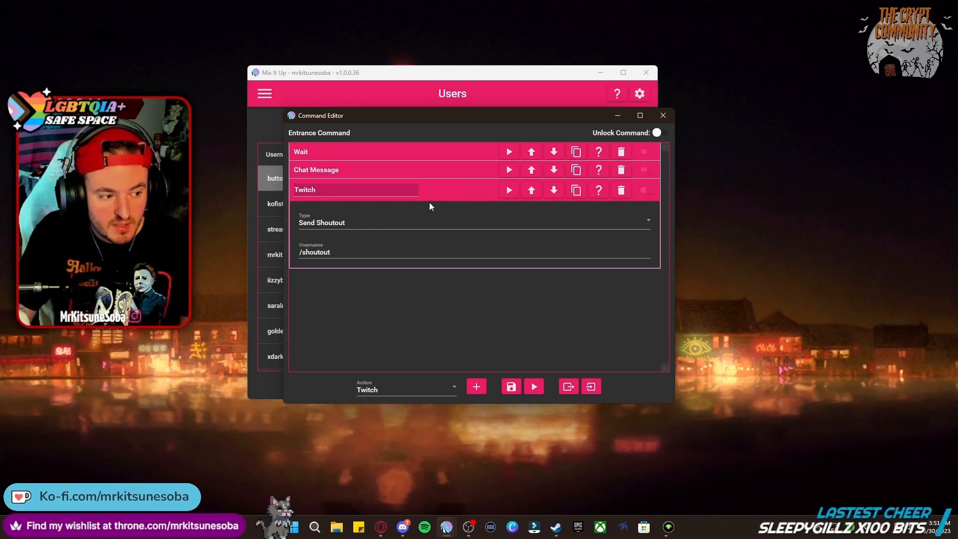
pyautogui.click(433, 199)
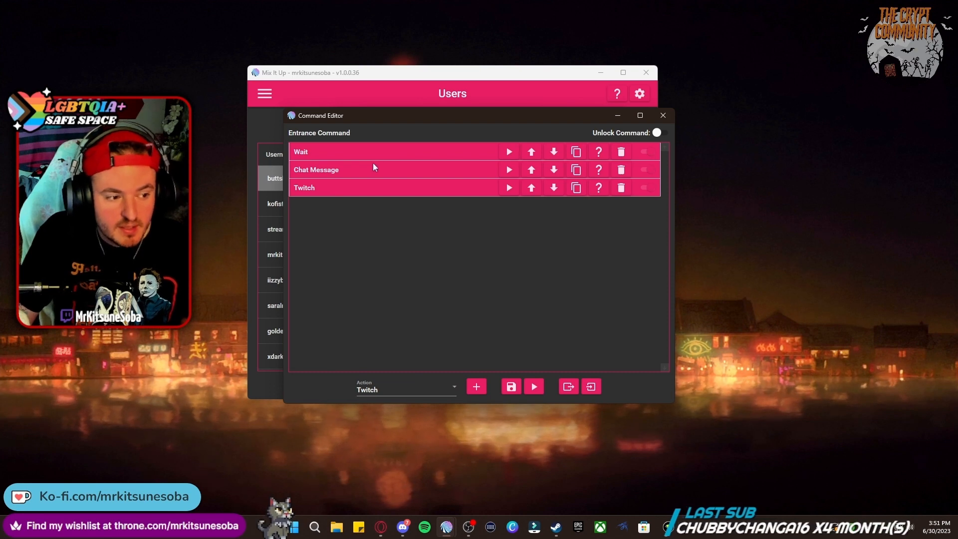
pyautogui.click(384, 171)
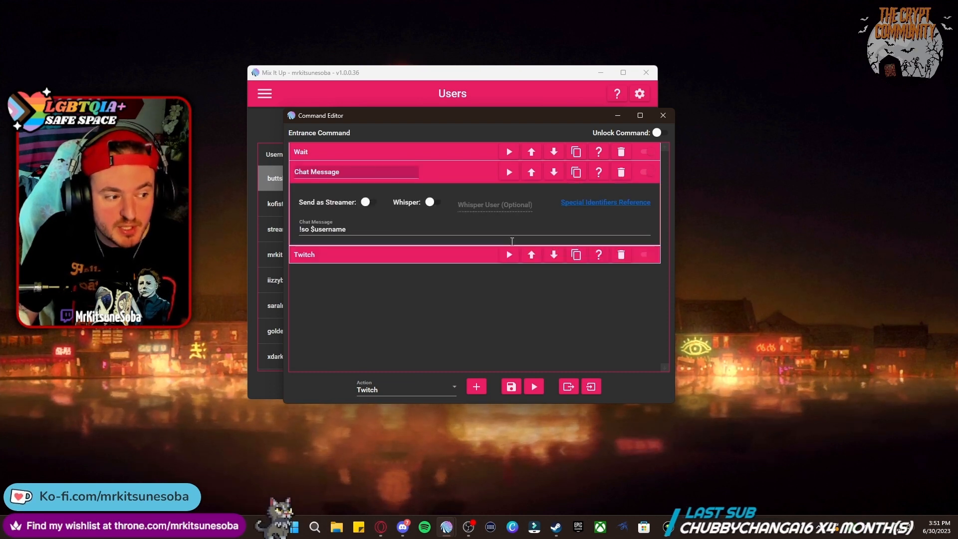
pyautogui.click(454, 173)
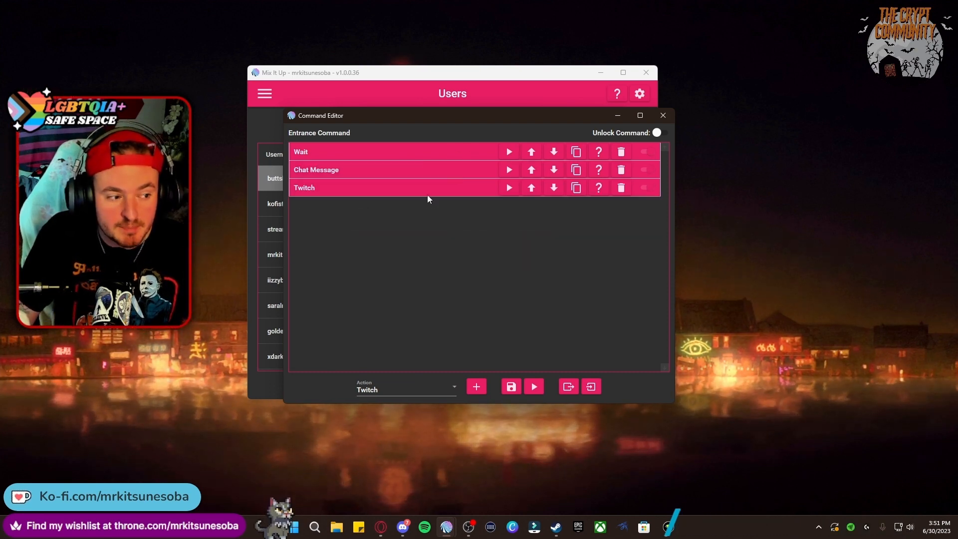
pyautogui.click(437, 169)
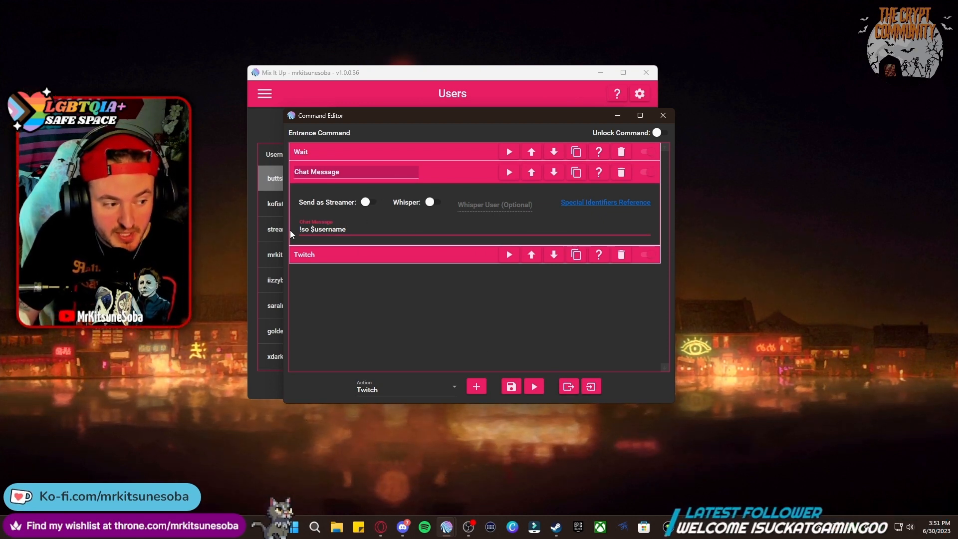
pyautogui.click(305, 228)
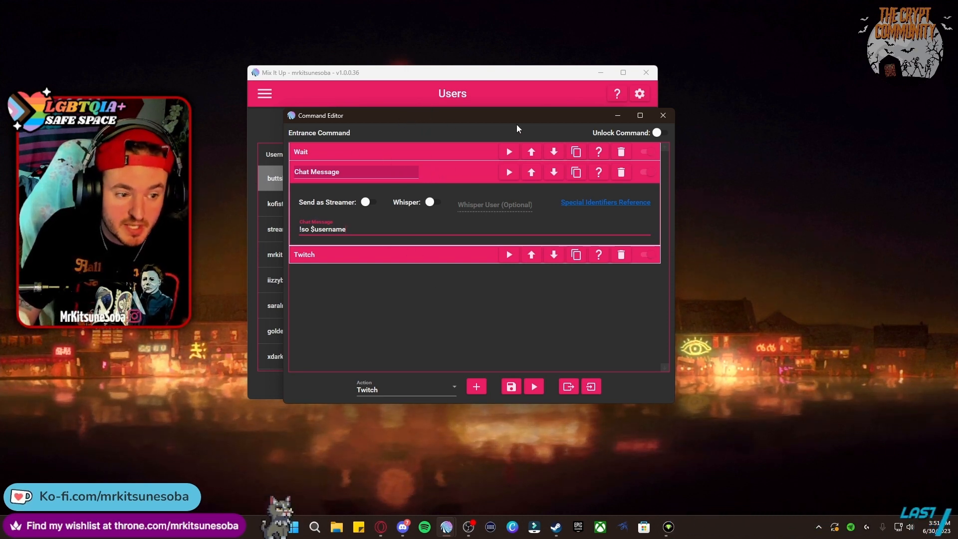
pyautogui.click(655, 119)
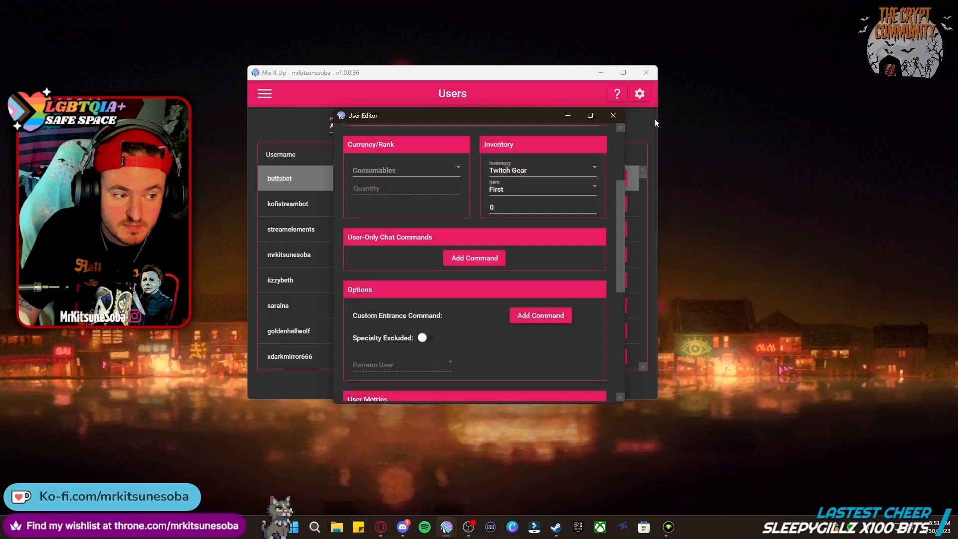
pyautogui.click(614, 115)
# Step: Open the Shout w/ Clip chat command for editing, examine its list of actions and close it
pyautogui.click(267, 95)
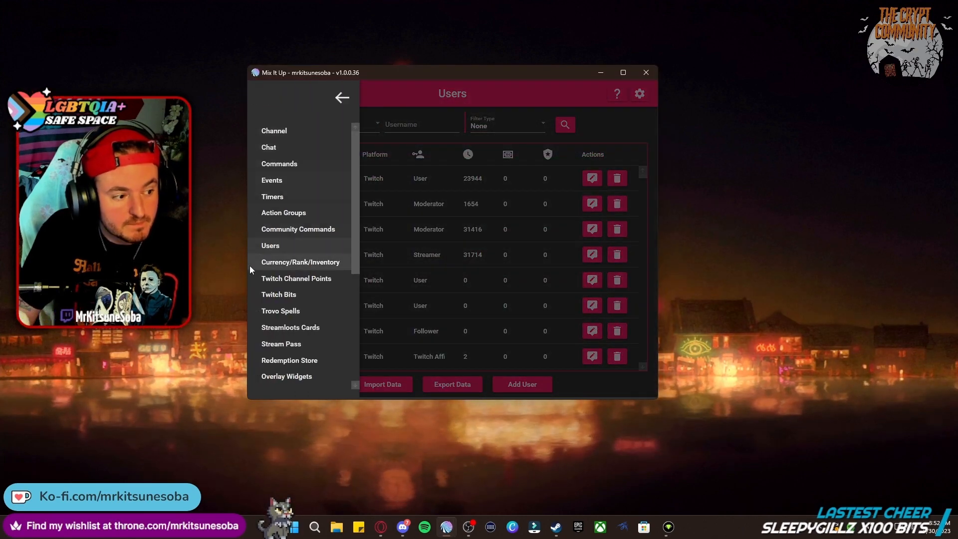
pyautogui.click(280, 165)
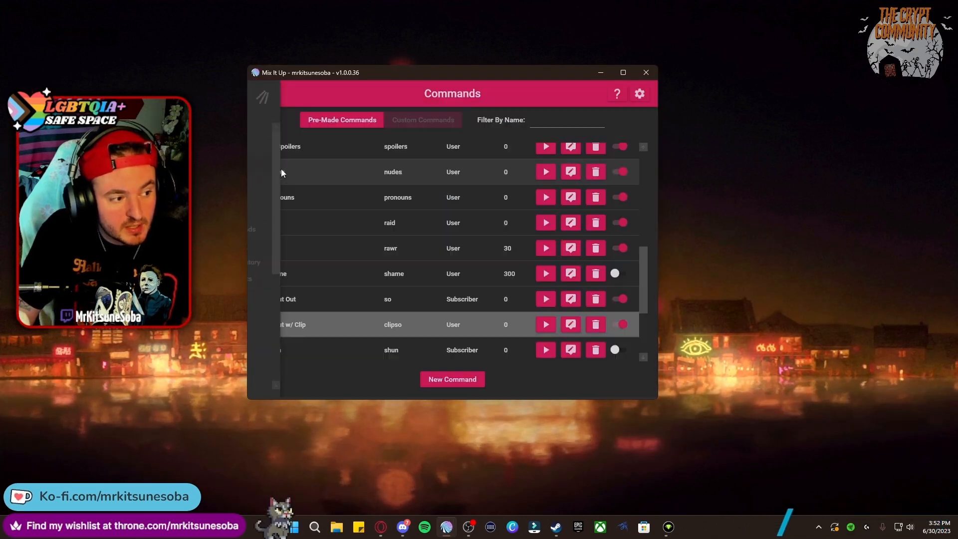
pyautogui.click(411, 320)
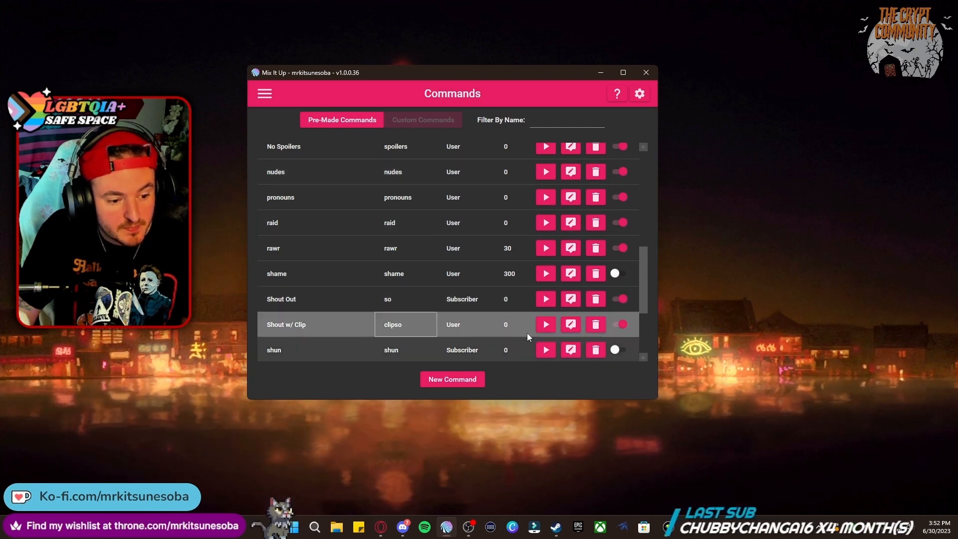
pyautogui.click(571, 324)
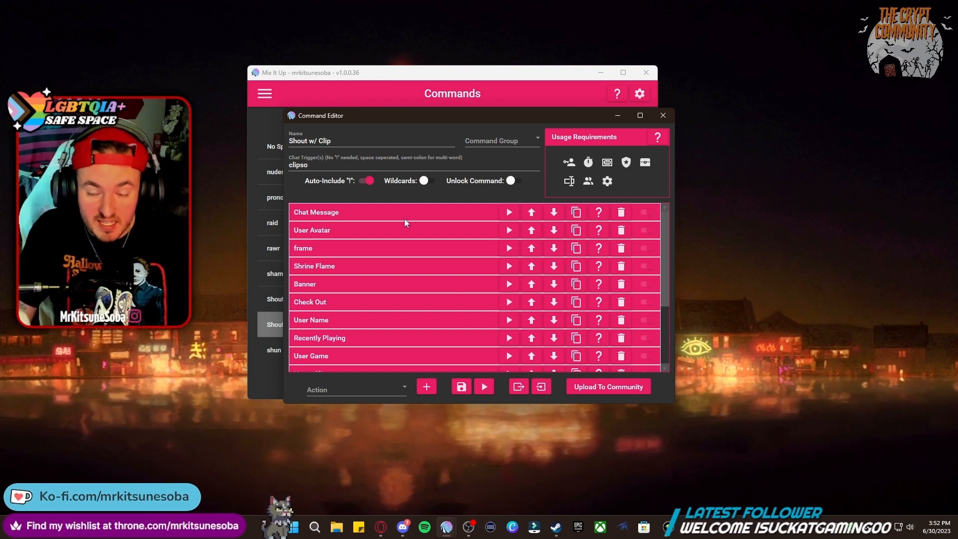
pyautogui.scroll(-3, 404, 218)
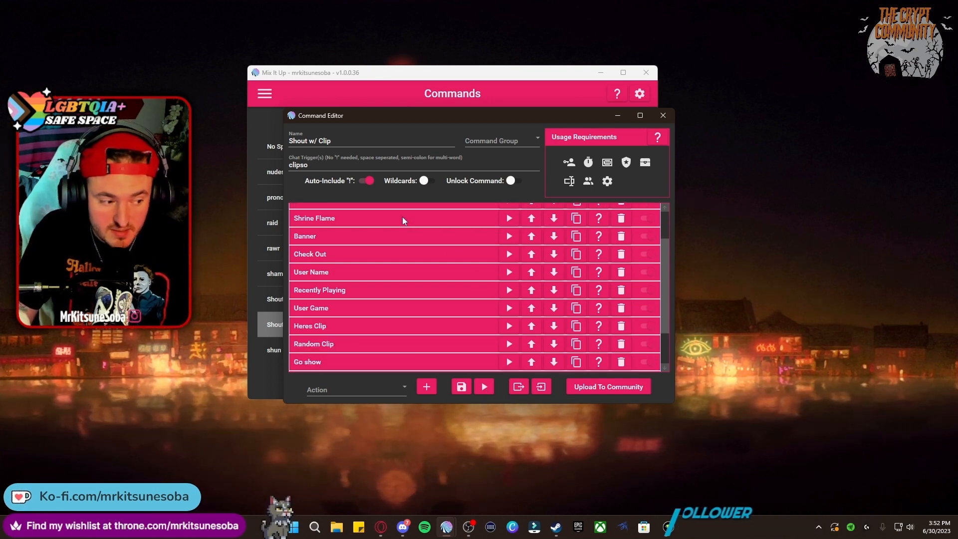
pyautogui.scroll(-1, 406, 246)
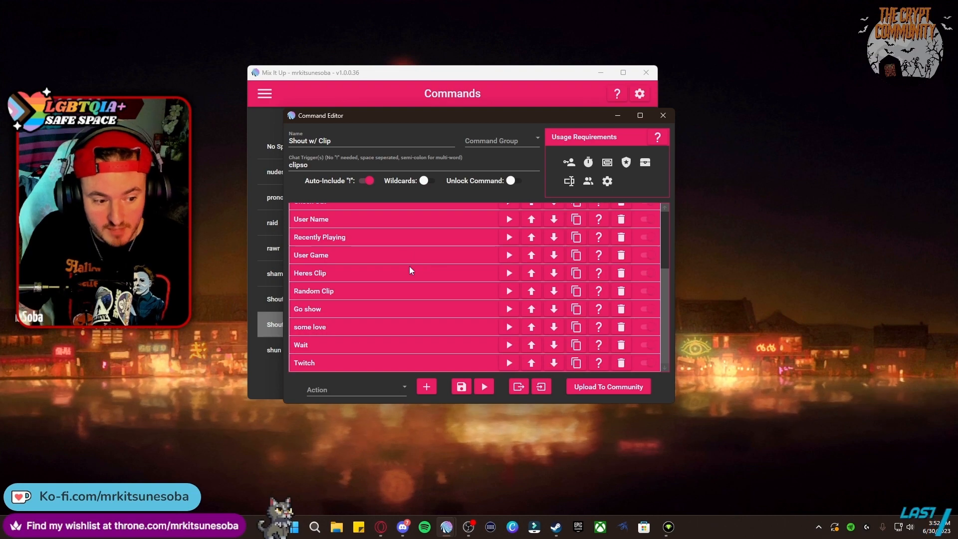
pyautogui.click(663, 115)
# Step: Return to the user list and open the buttsbot user for editing at its Custom Entrance Command option
pyautogui.click(268, 101)
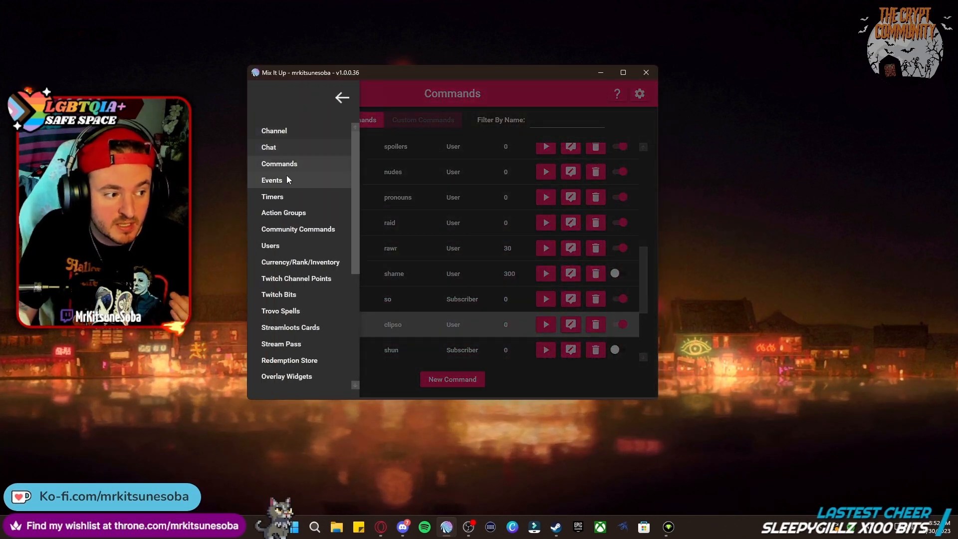
pyautogui.click(293, 242)
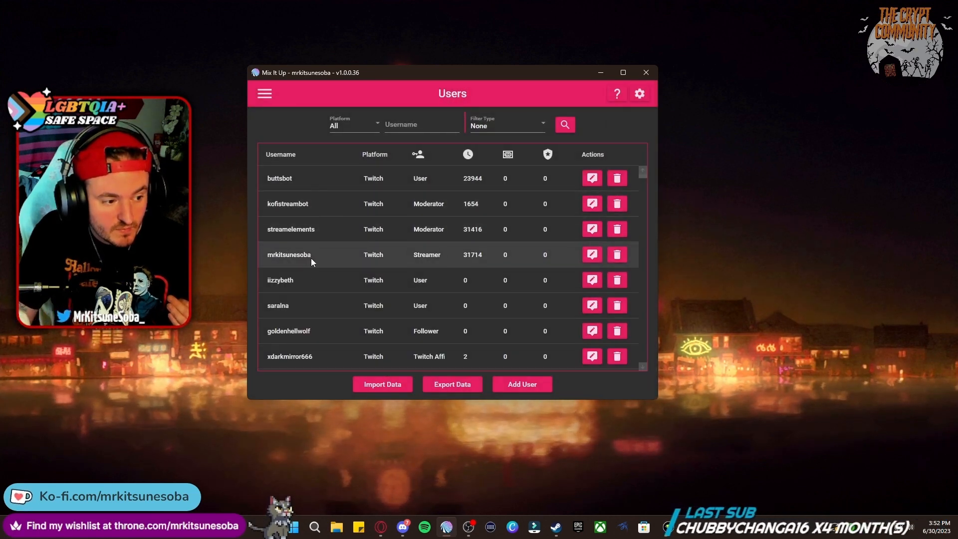
pyautogui.click(592, 179)
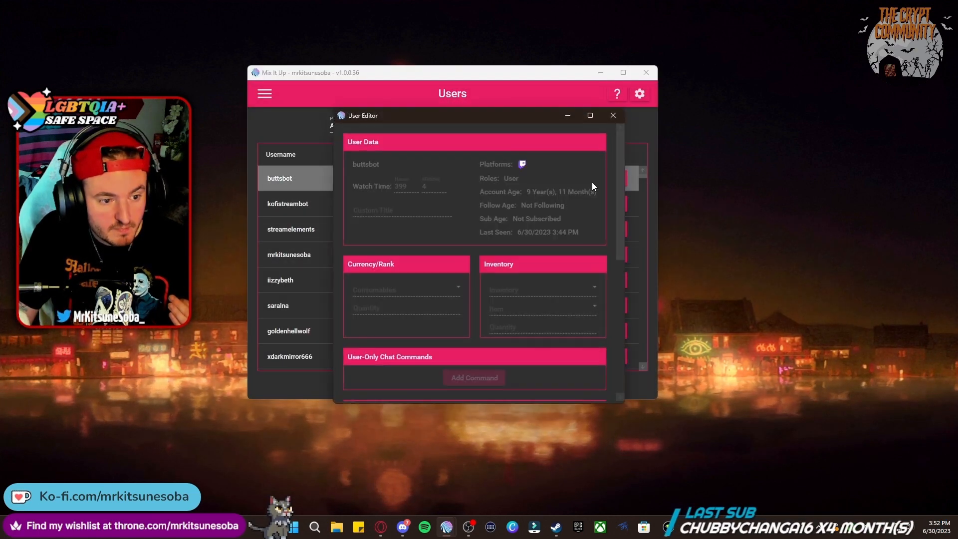
pyautogui.scroll(-2, 474, 327)
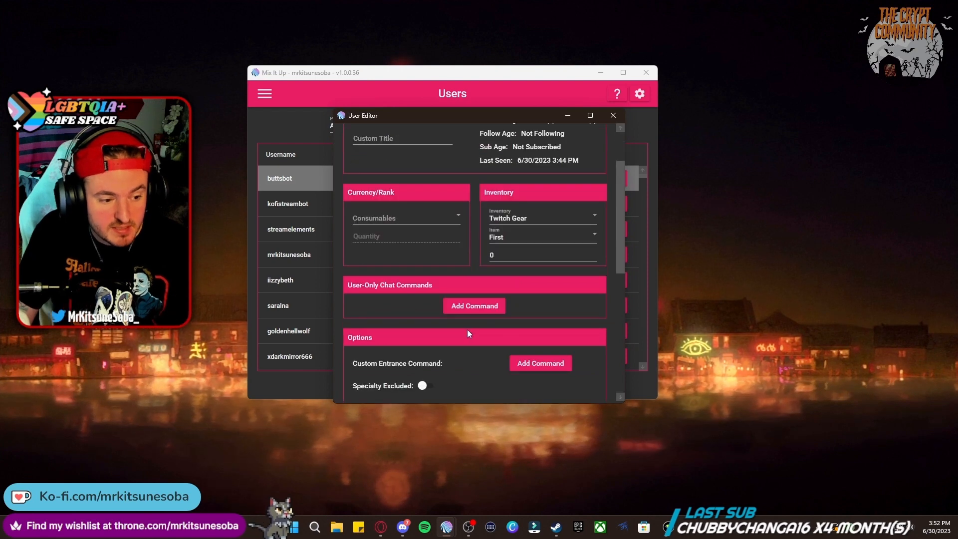
# Step: Start a new Custom Entrance Command for buttsbot and import the saved entrance command file into it
pyautogui.click(537, 364)
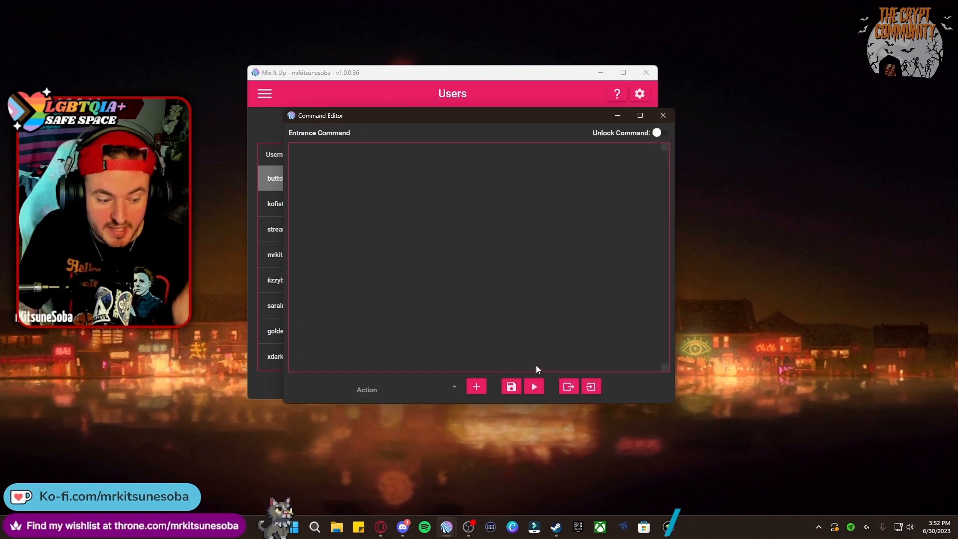
pyautogui.click(587, 392)
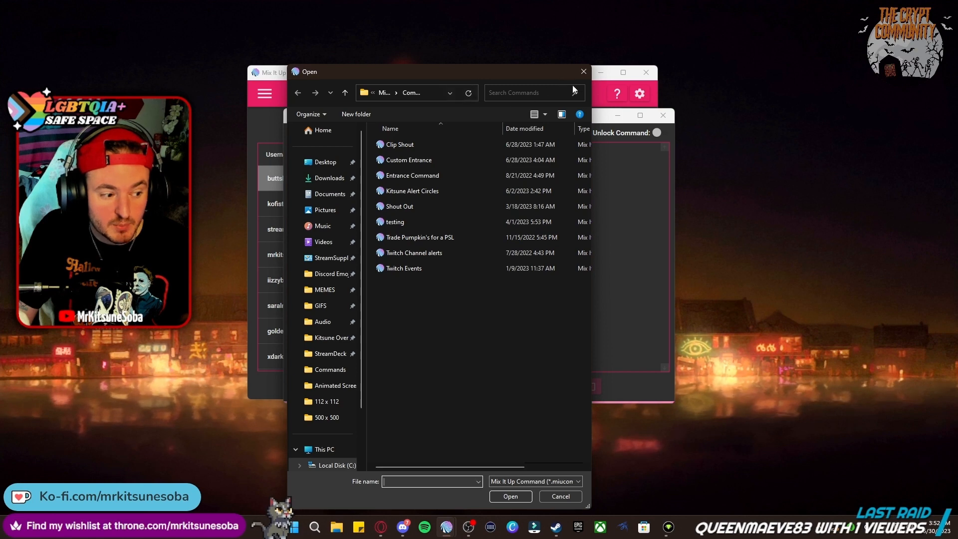
pyautogui.doubleClick(418, 181)
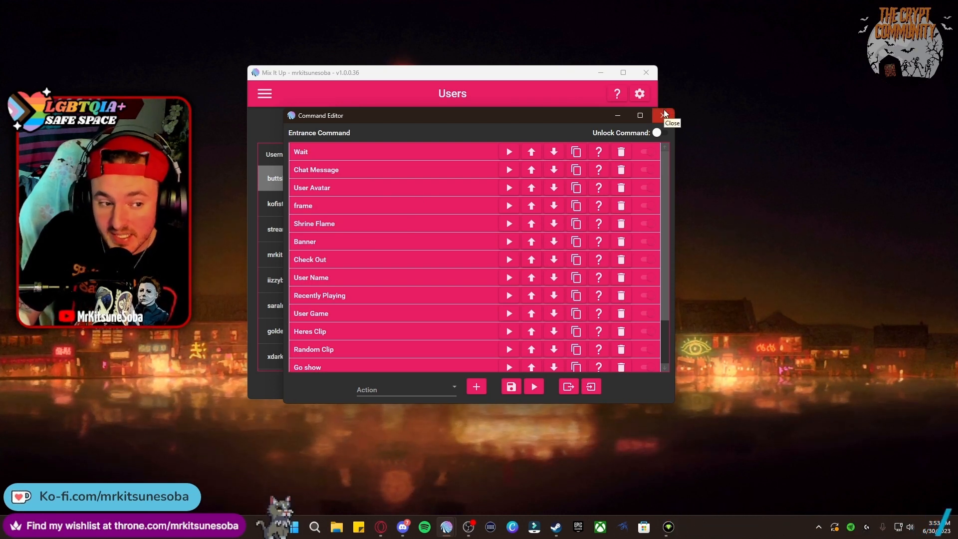
# Step: Close the imported entrance command and the buttsbot user record without saving, and go to the Currency/Rank/Inventory page
pyautogui.click(664, 112)
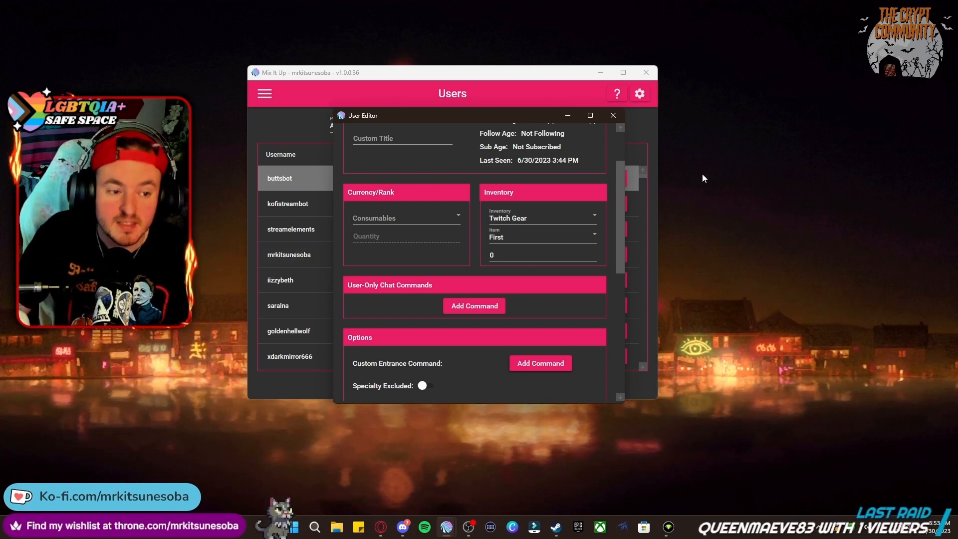
pyautogui.click(614, 116)
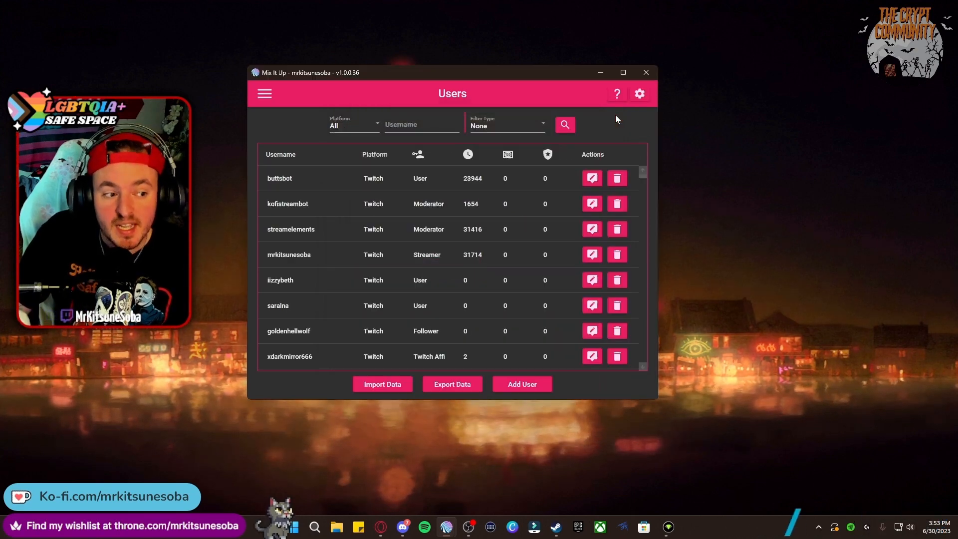
pyautogui.click(262, 95)
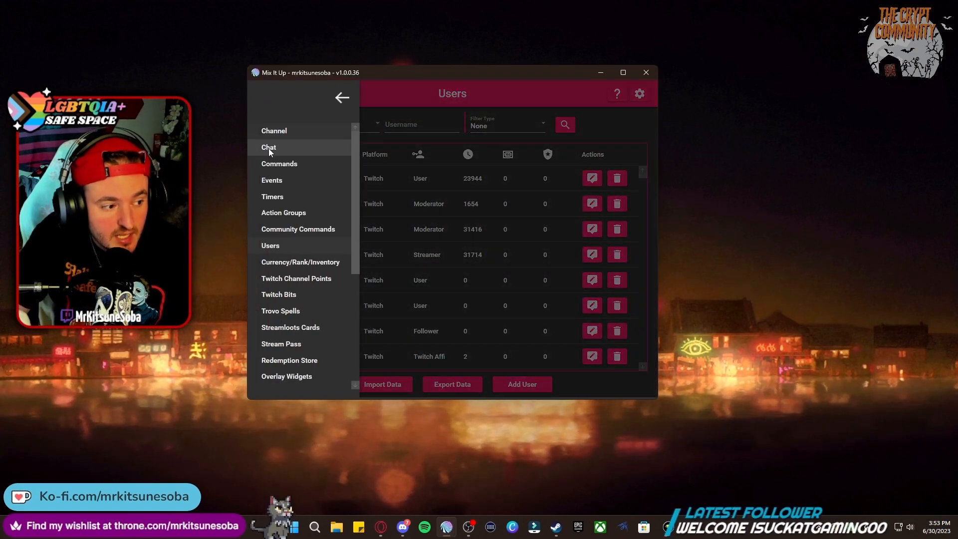
pyautogui.click(284, 261)
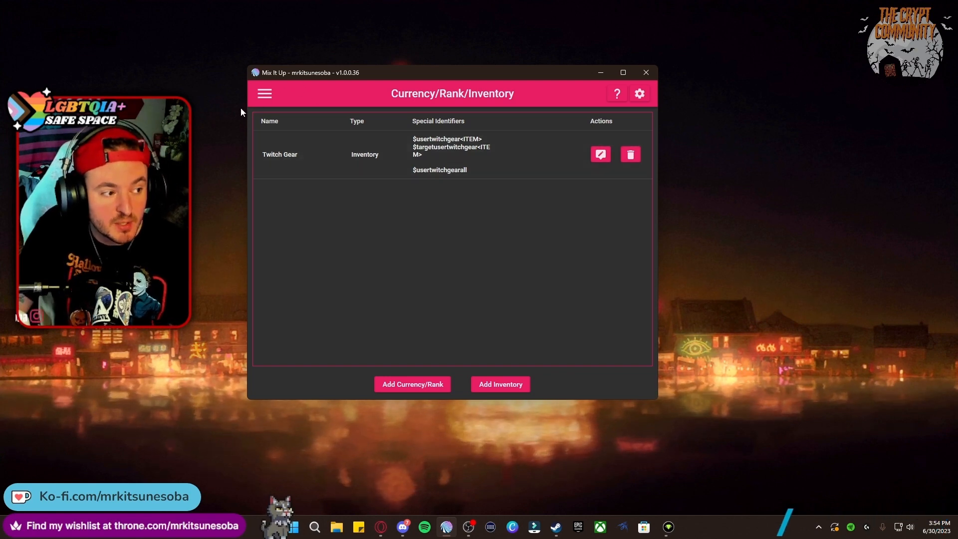
pyautogui.click(263, 96)
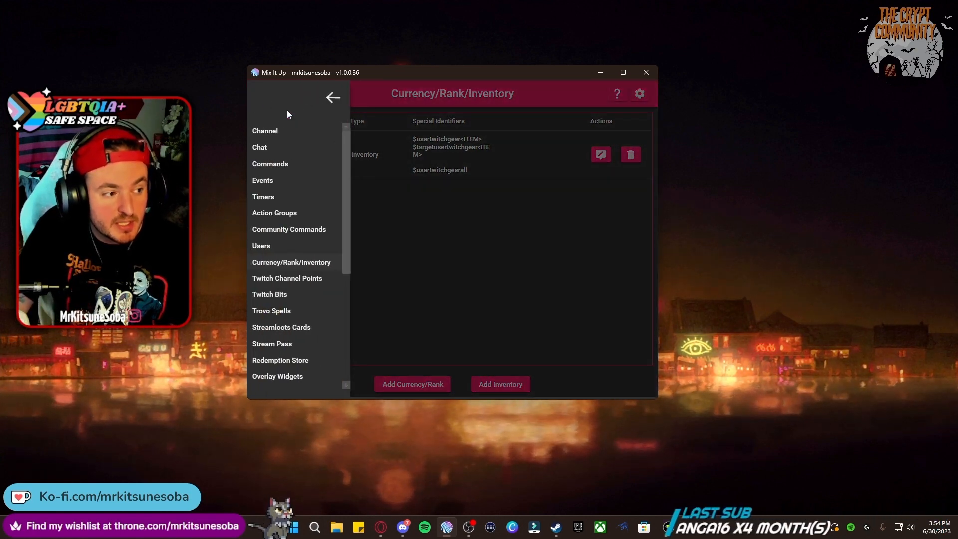
pyautogui.click(306, 262)
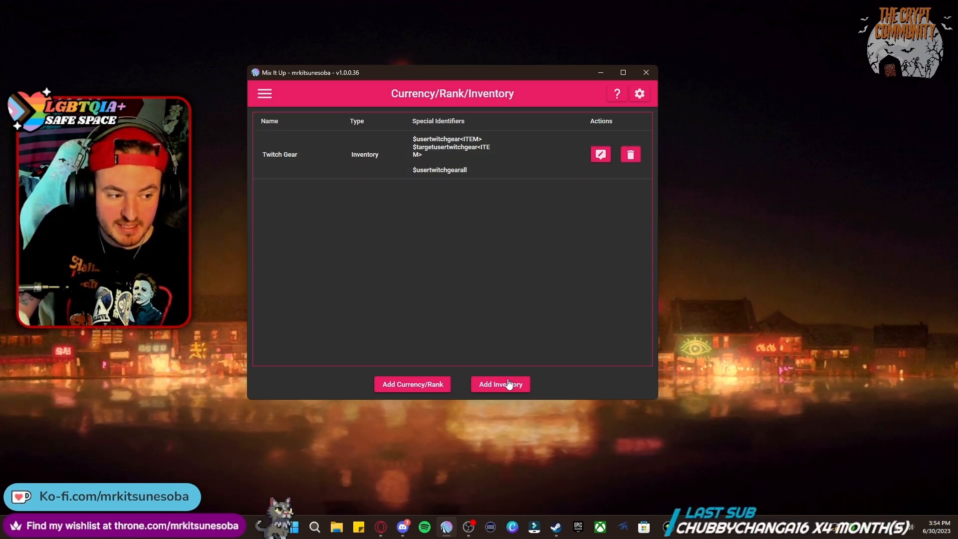
# Step: Look over a blank inventory form and the Twitch Gear inventory's item list, closing each without saving
pyautogui.click(527, 384)
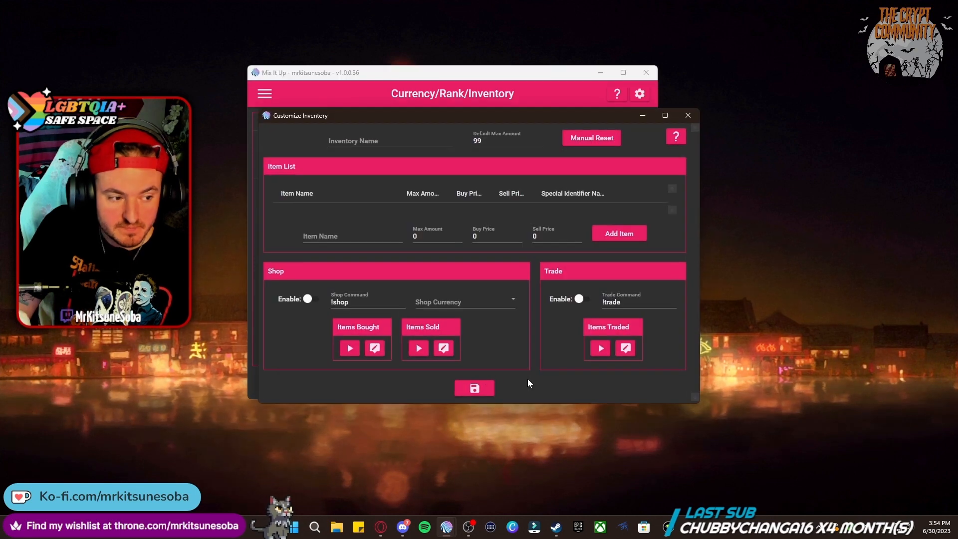
pyautogui.click(365, 225)
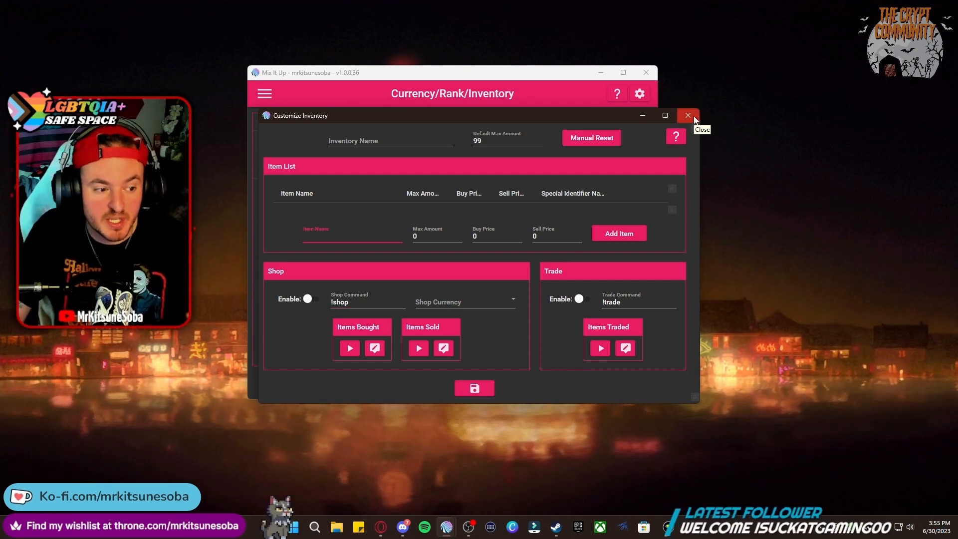
pyautogui.moveTo(675, 122)
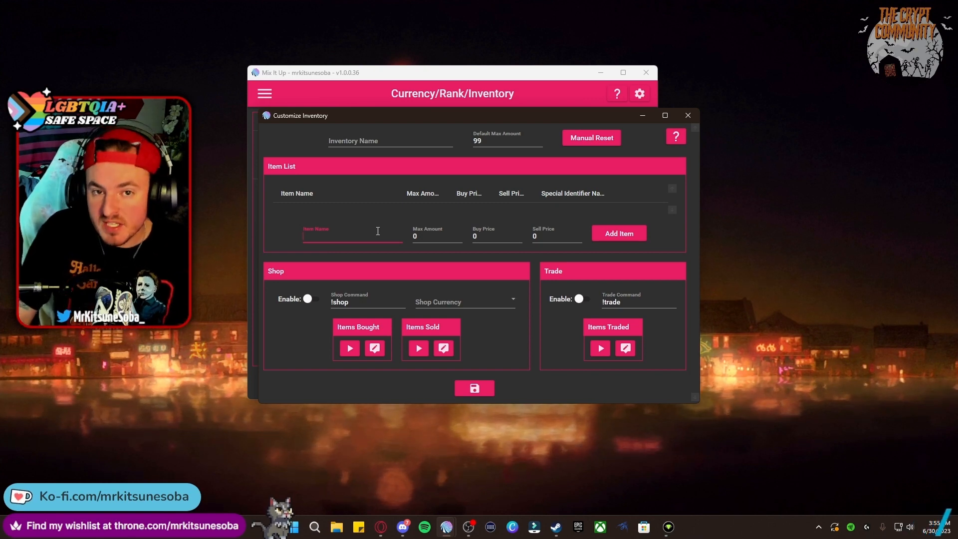
pyautogui.click(687, 116)
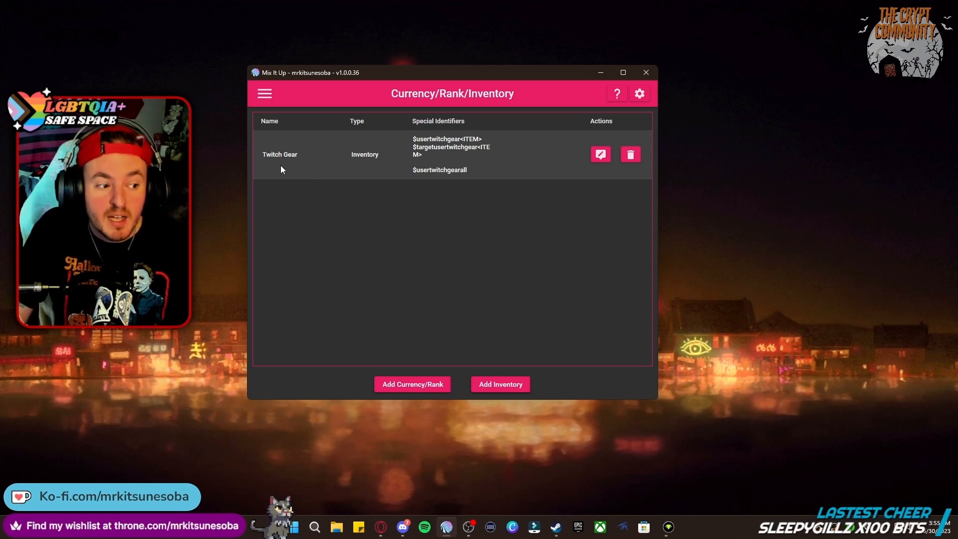
pyautogui.click(601, 154)
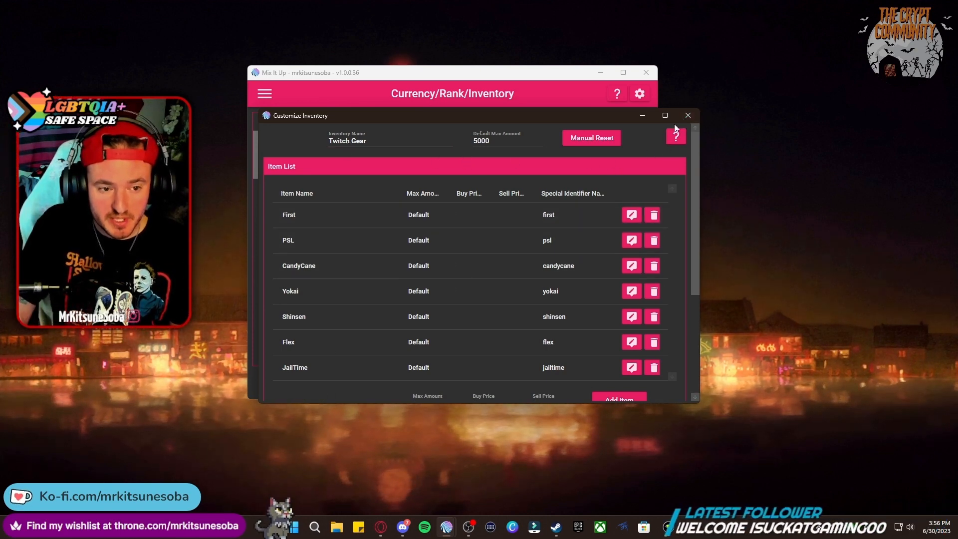
pyautogui.click(687, 115)
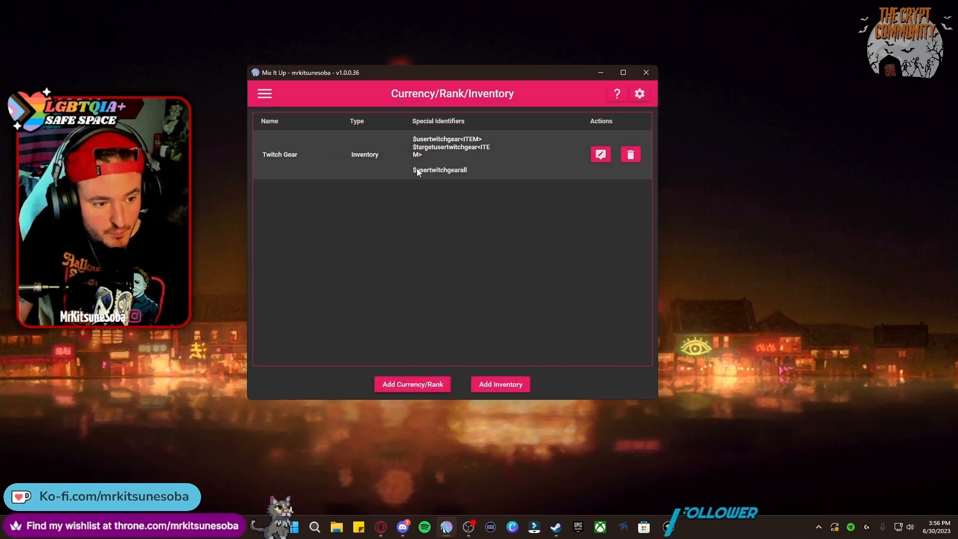
# Step: Start a new inventory named YoutubeGear and discard it without adding any items
pyautogui.click(499, 384)
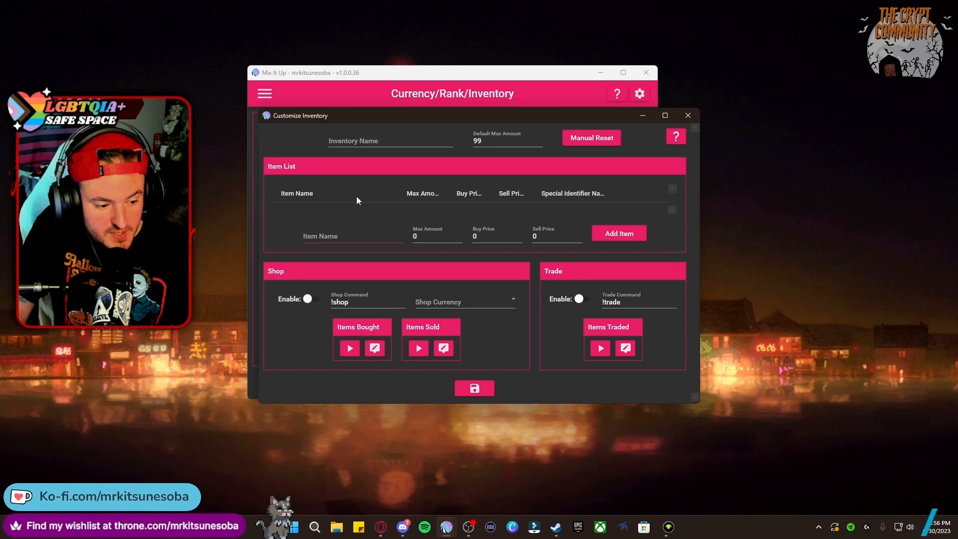
pyautogui.click(366, 241)
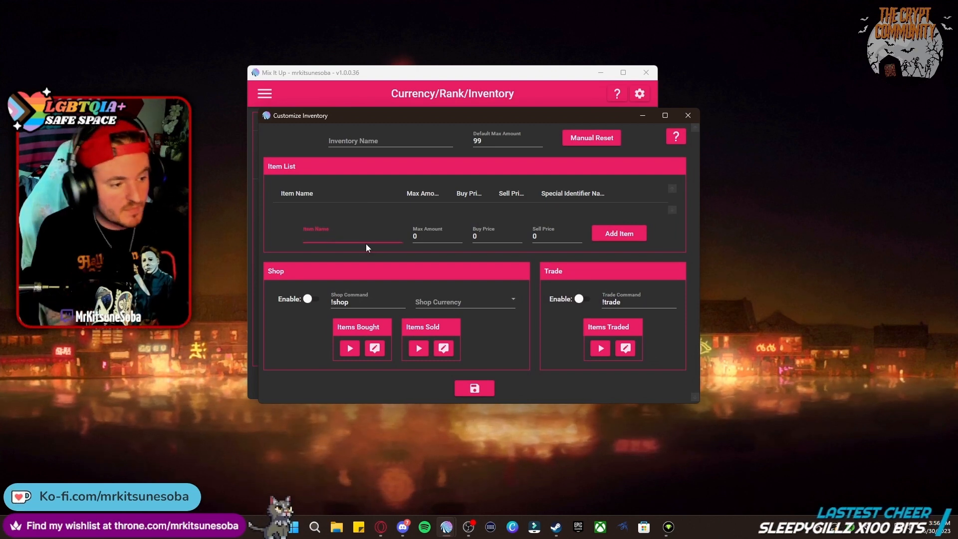
pyautogui.write('You')
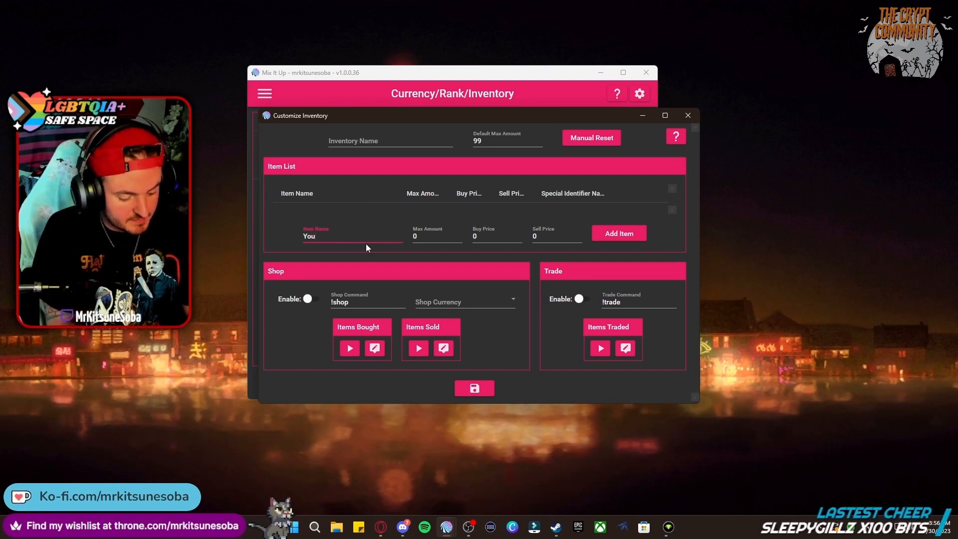
pyautogui.write('TubeGear')
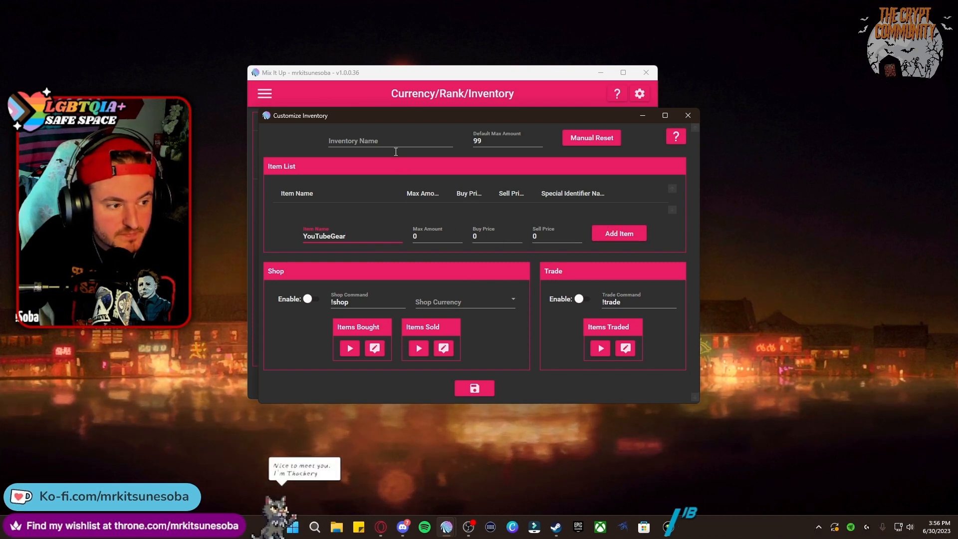
pyautogui.press('BackSpace')
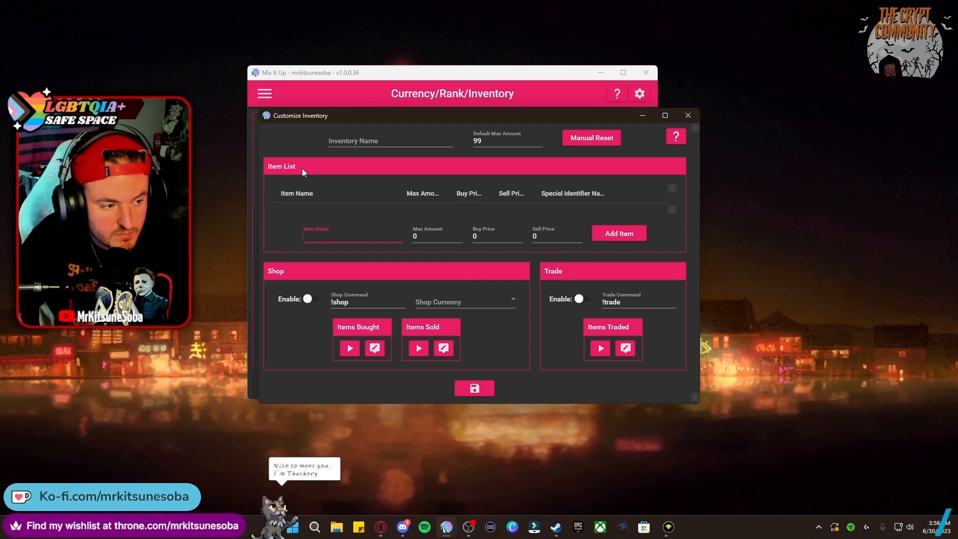
pyautogui.click(371, 141)
pyautogui.write('Yoiut')
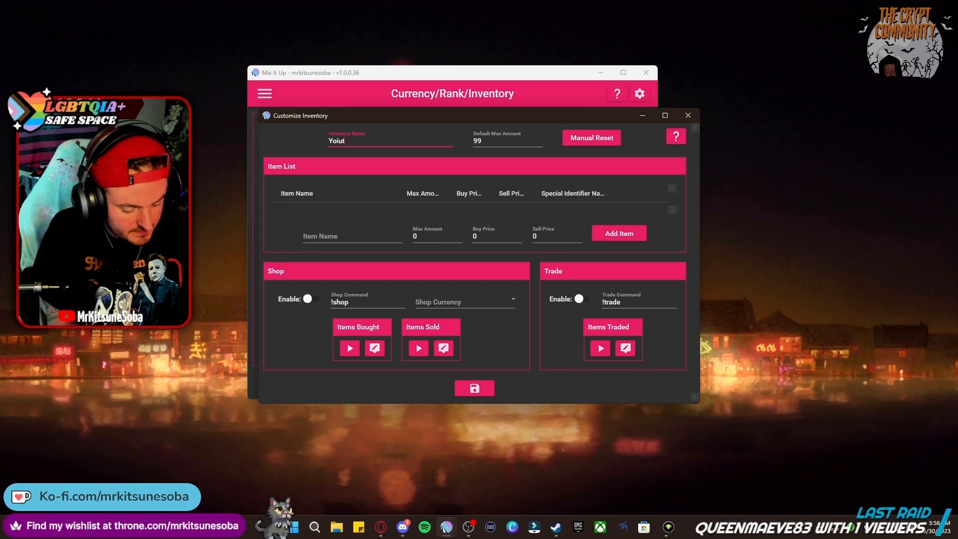
pyautogui.write('ubeGear')
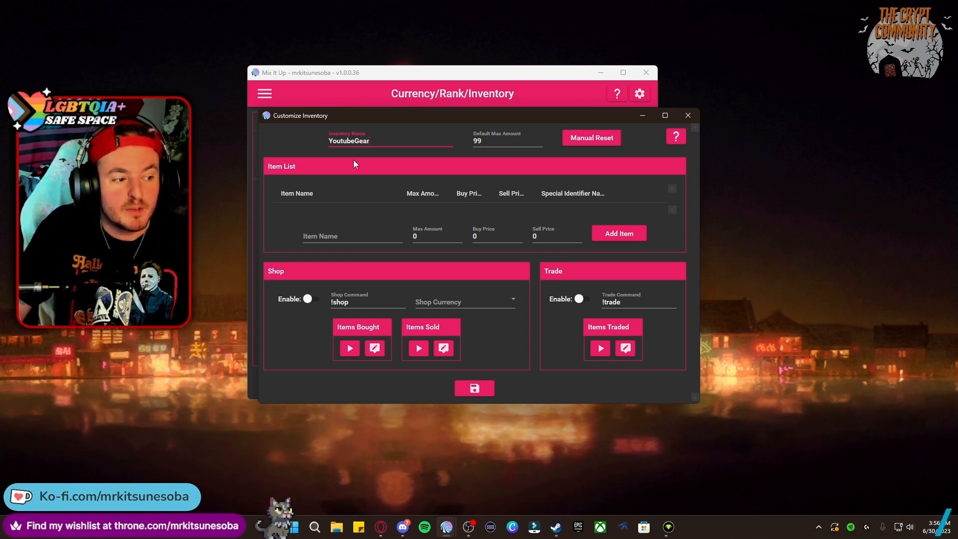
pyautogui.click(335, 232)
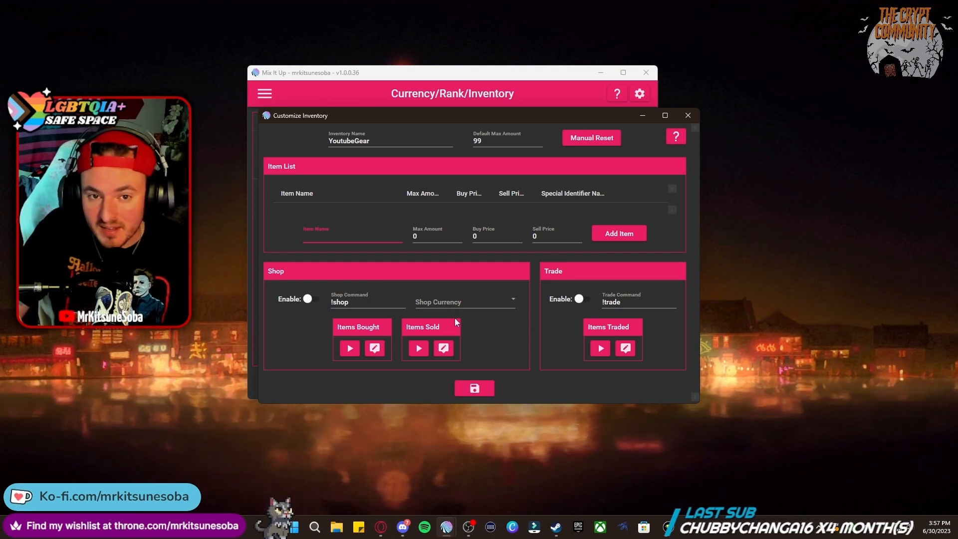
pyautogui.click(688, 116)
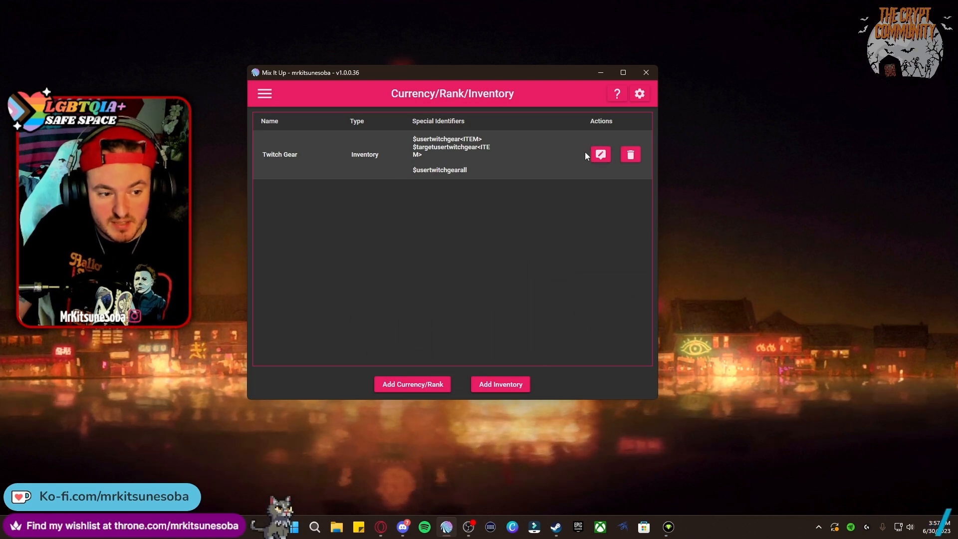
# Step: Delete the JailTime item from the Twitch Gear inventory, save the inventory and recheck its item list
pyautogui.click(600, 155)
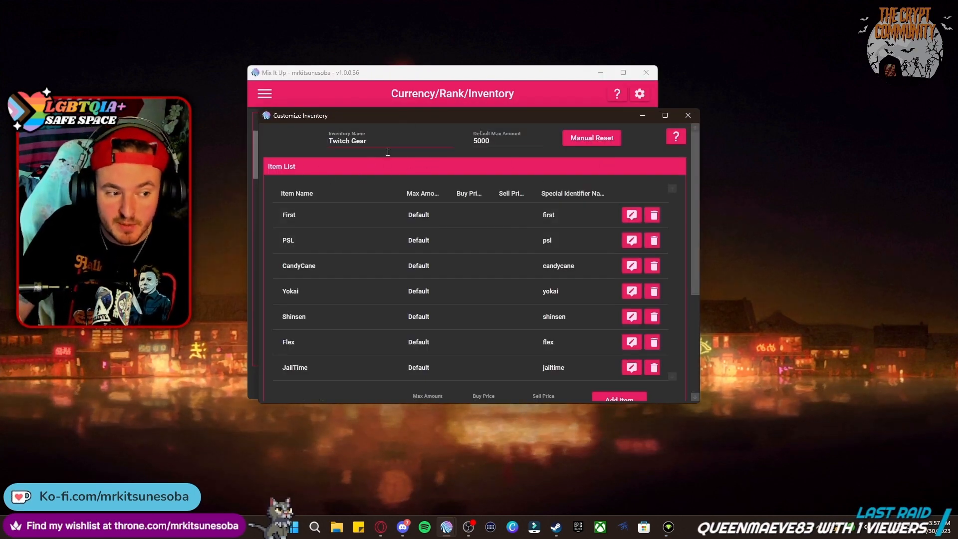
pyautogui.scroll(-1, 460, 171)
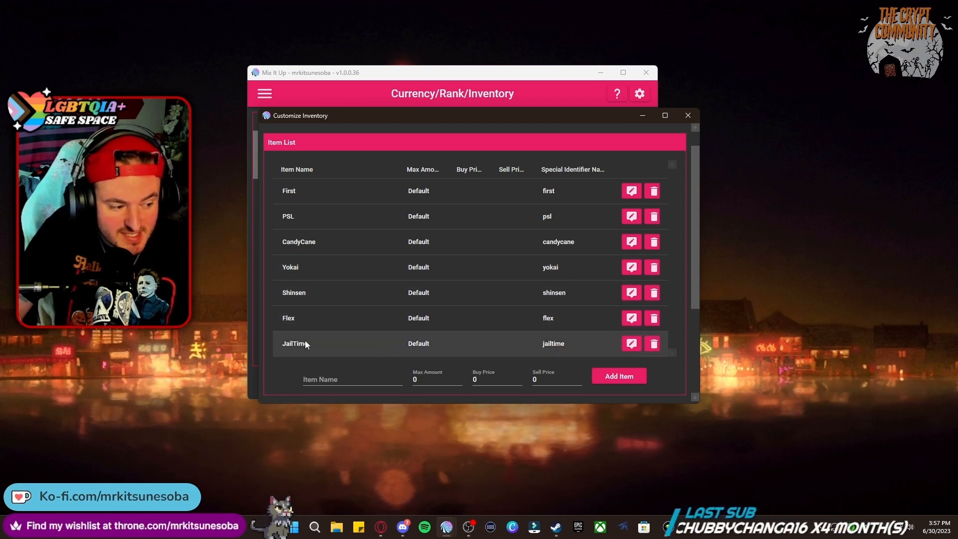
pyautogui.click(653, 343)
pyautogui.scroll(-3, 523, 358)
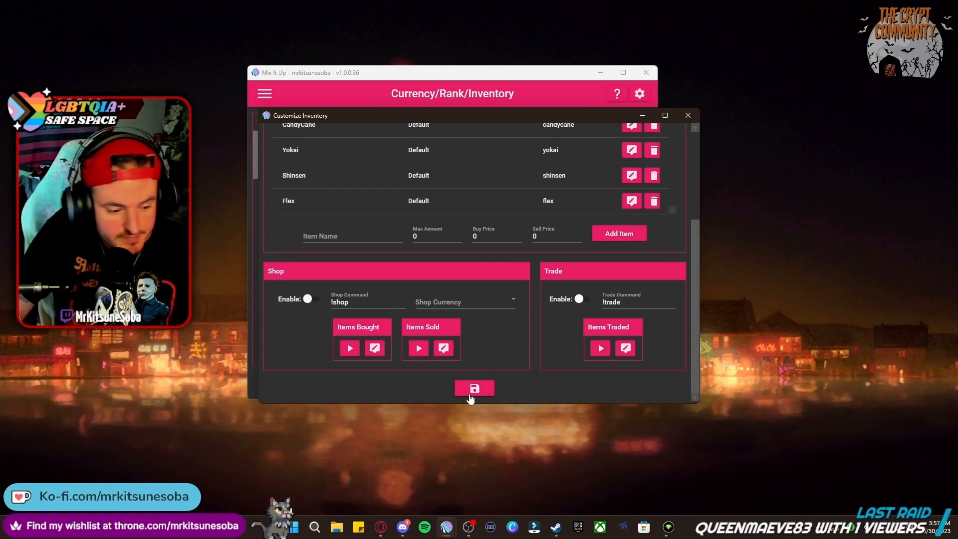
pyautogui.click(472, 391)
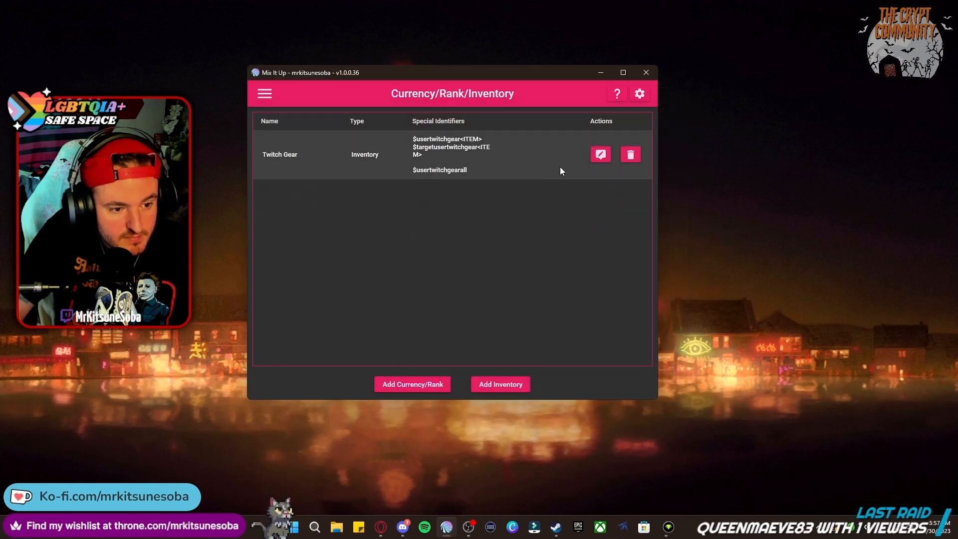
pyautogui.click(601, 155)
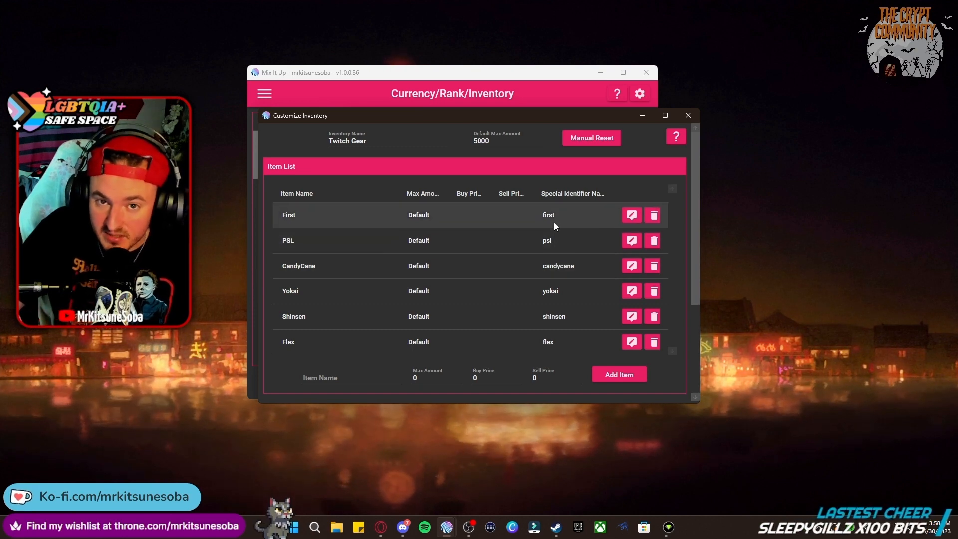
pyautogui.click(687, 116)
# Step: Go to the Twitch Channel Points rewards and open the Shrine Offering (once per stream) command for editing
pyautogui.click(260, 92)
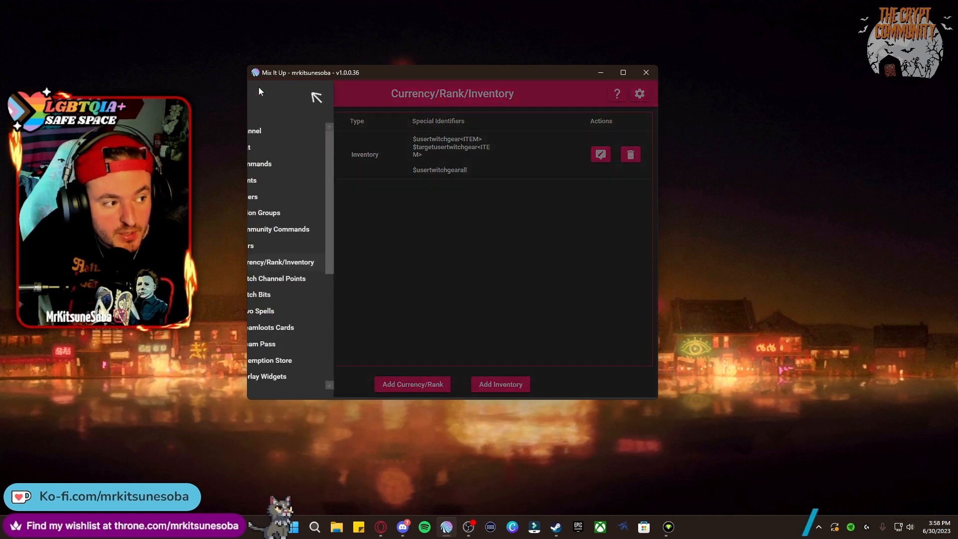
pyautogui.click(308, 278)
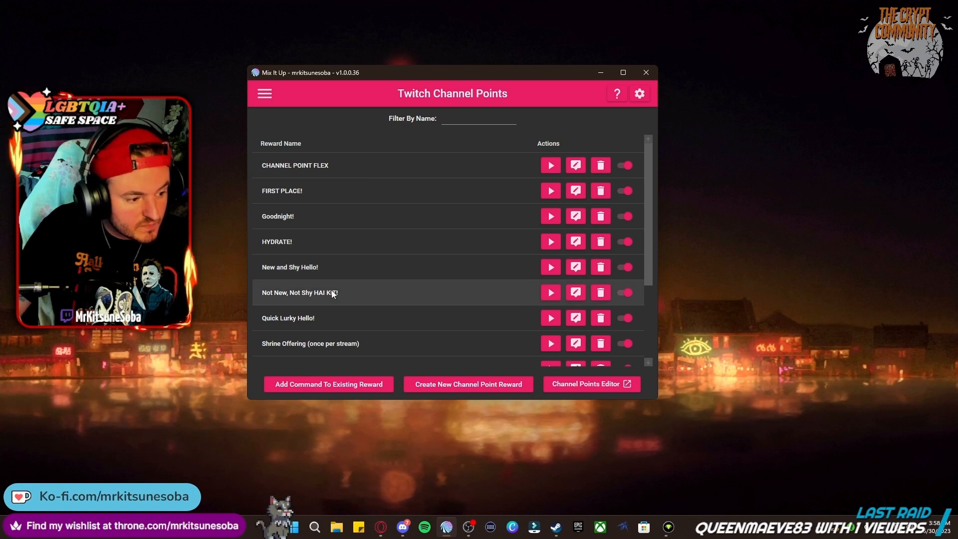
pyautogui.scroll(-1, 334, 291)
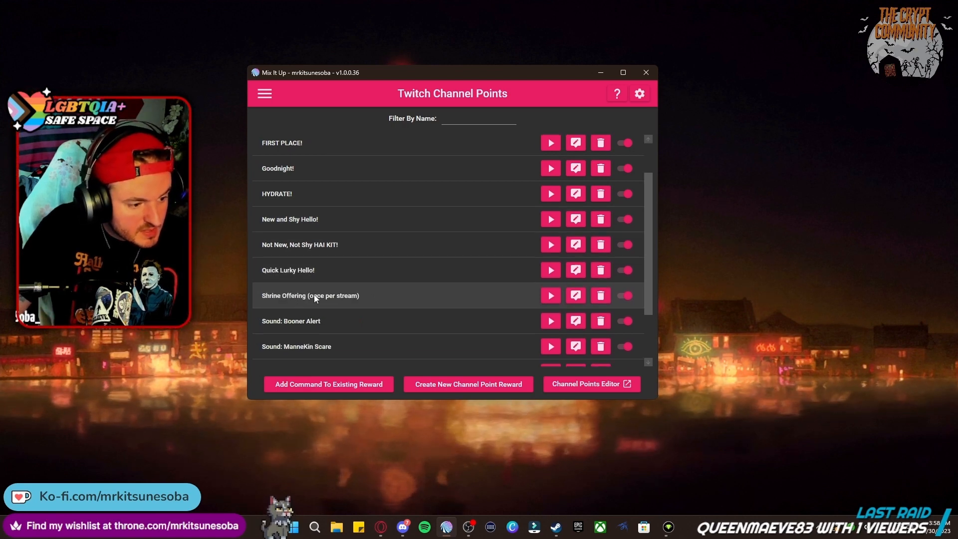
pyautogui.click(576, 295)
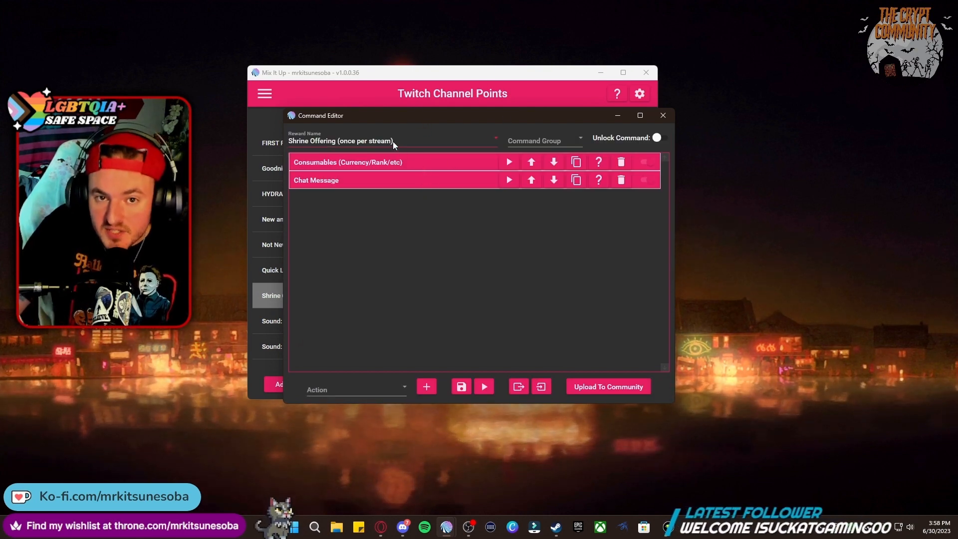
# Step: Examine the Shrine Offering command's Consumables action and its Chat Message text through the $usertwitchgearshinsen identifier
pyautogui.click(426, 162)
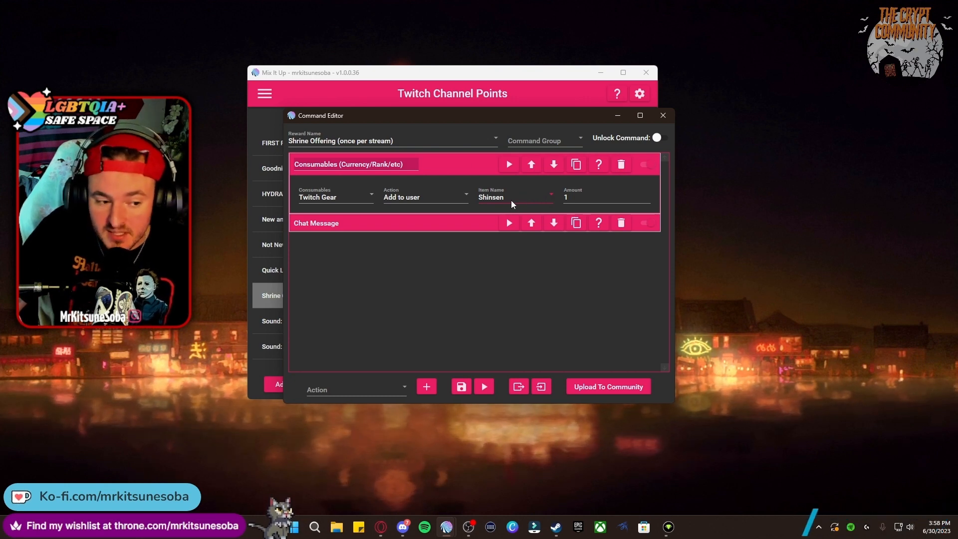
pyautogui.click(427, 223)
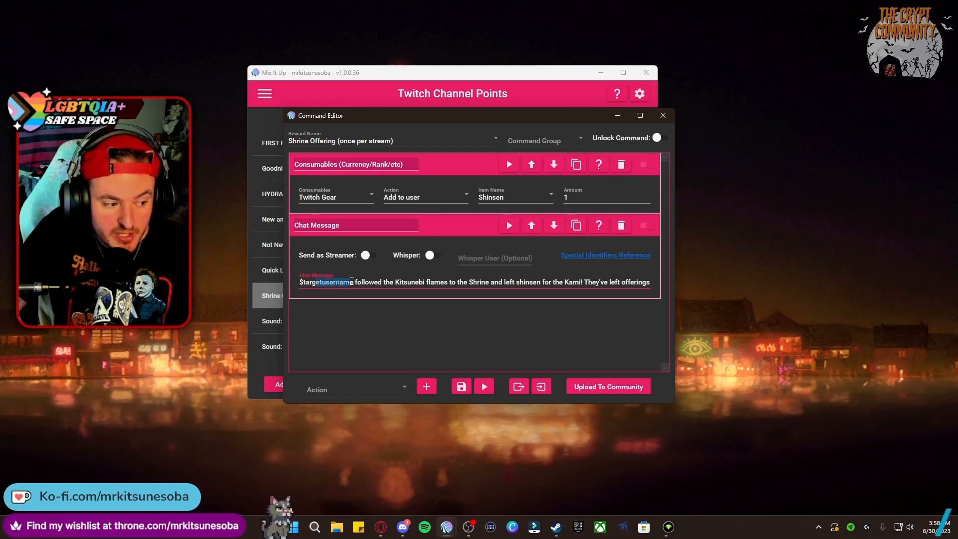
pyautogui.click(393, 280)
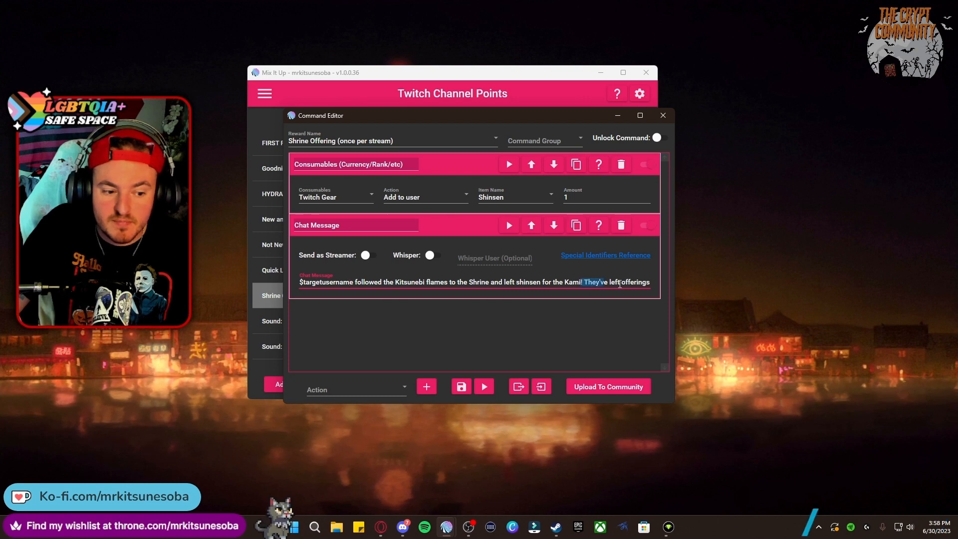
pyautogui.moveTo(620, 285); pyautogui.dragTo(677, 278)
pyautogui.click(547, 286)
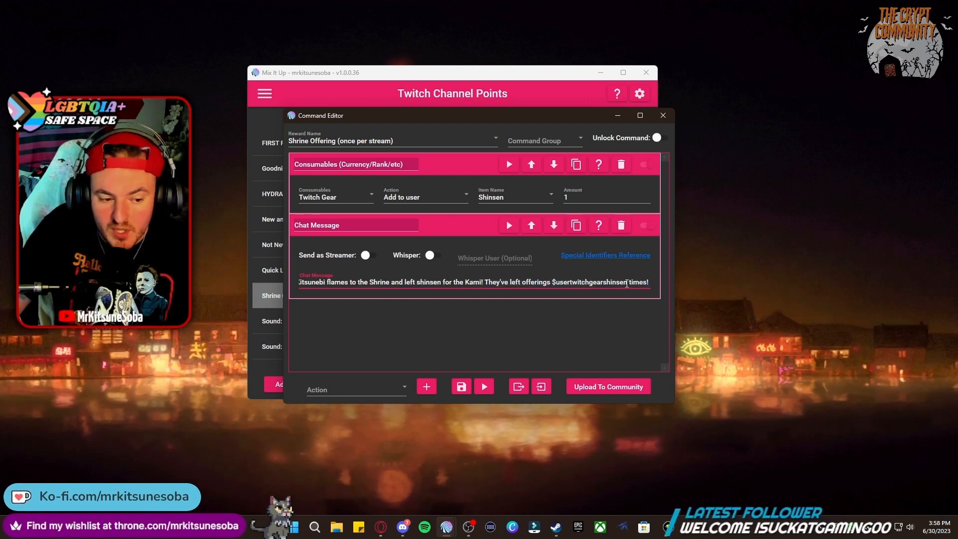
pyautogui.moveTo(627, 284); pyautogui.dragTo(552, 286)
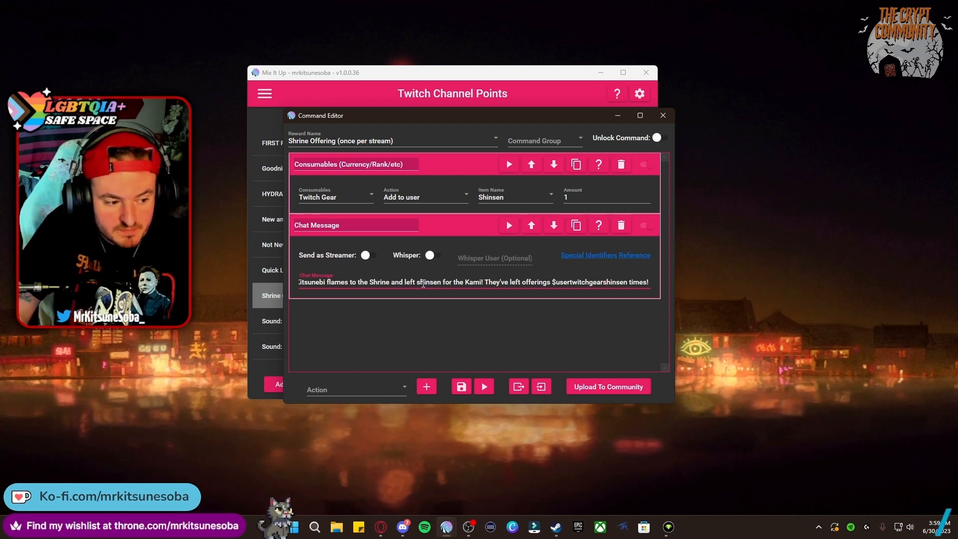
# Step: Review the beginning of the Shrine Offering chat message and close the command editor
pyautogui.moveTo(424, 282); pyautogui.dragTo(282, 284)
pyautogui.click(391, 303)
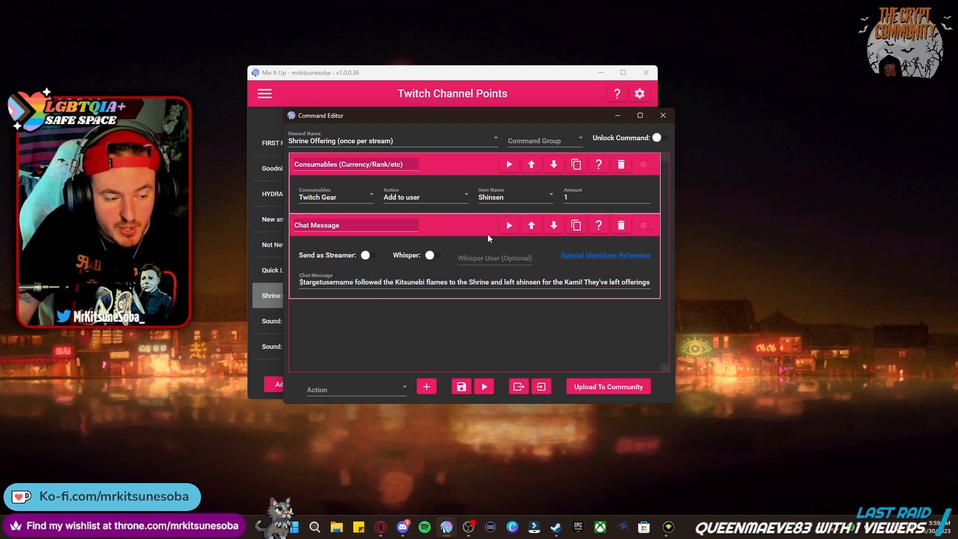
pyautogui.click(461, 229)
pyautogui.click(441, 165)
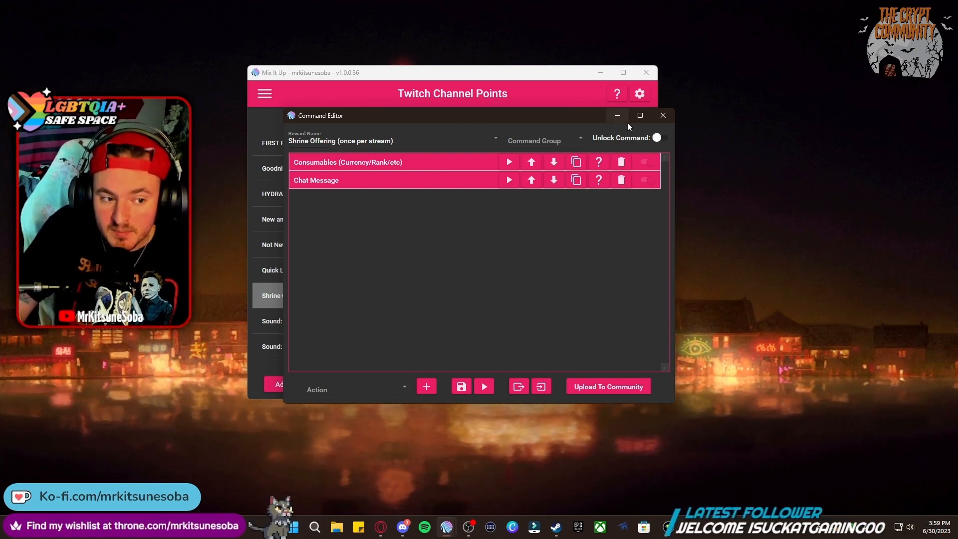
pyautogui.click(664, 115)
# Step: Go to the custom Commands list and start a new command
pyautogui.click(268, 95)
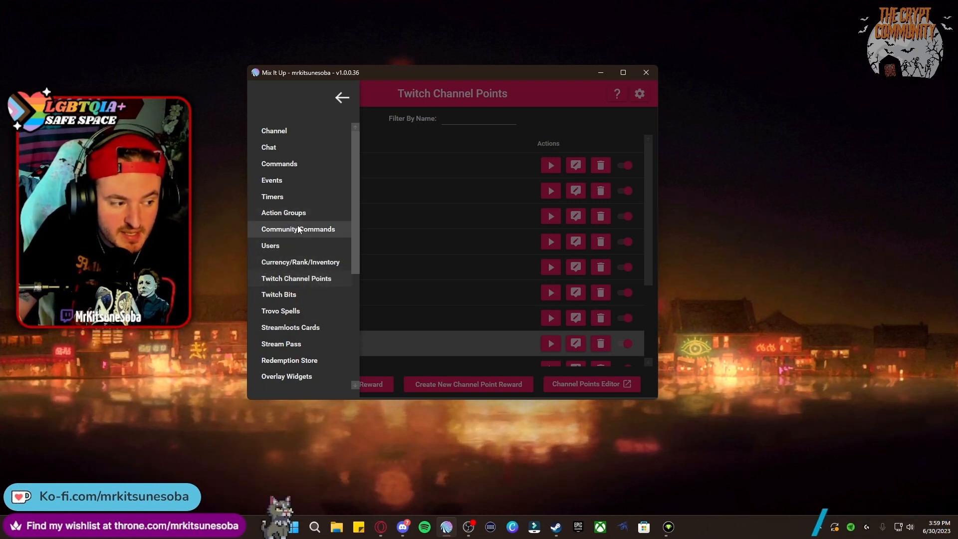
pyautogui.click(284, 170)
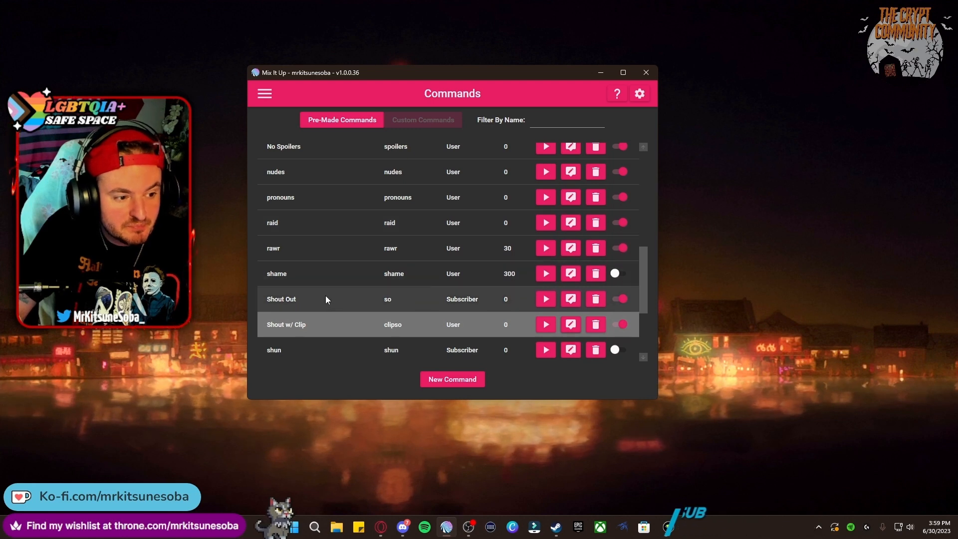
pyautogui.scroll(-2, 325, 300)
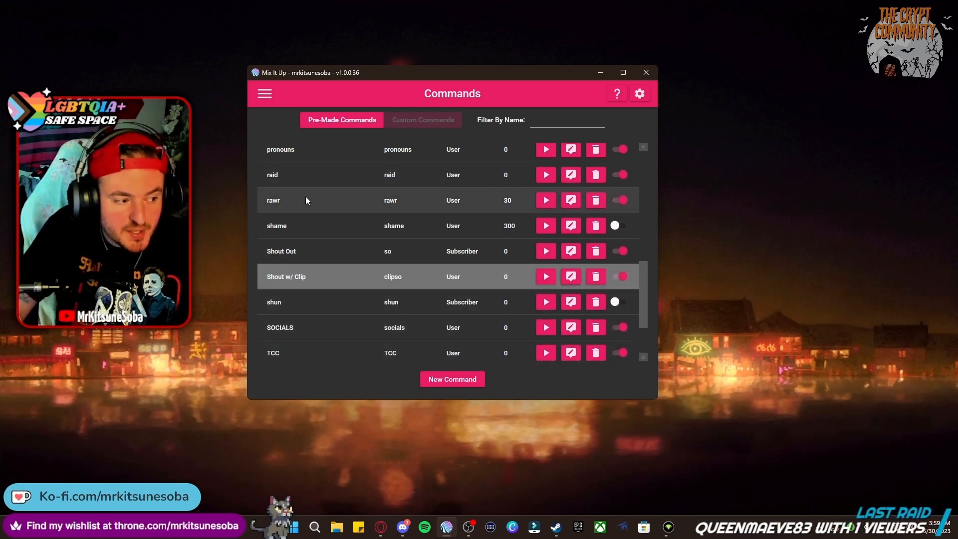
pyautogui.scroll(1, 283, 184)
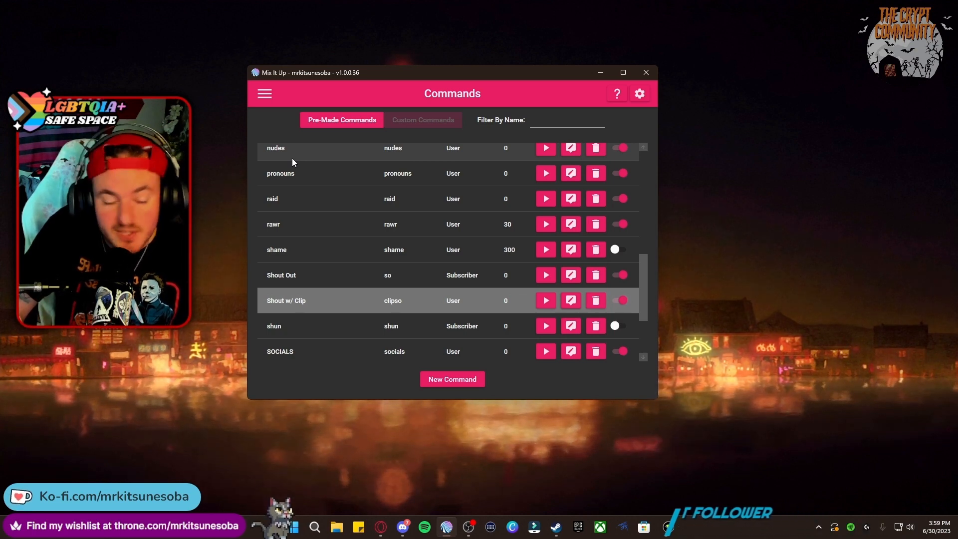
pyautogui.scroll(1, 292, 157)
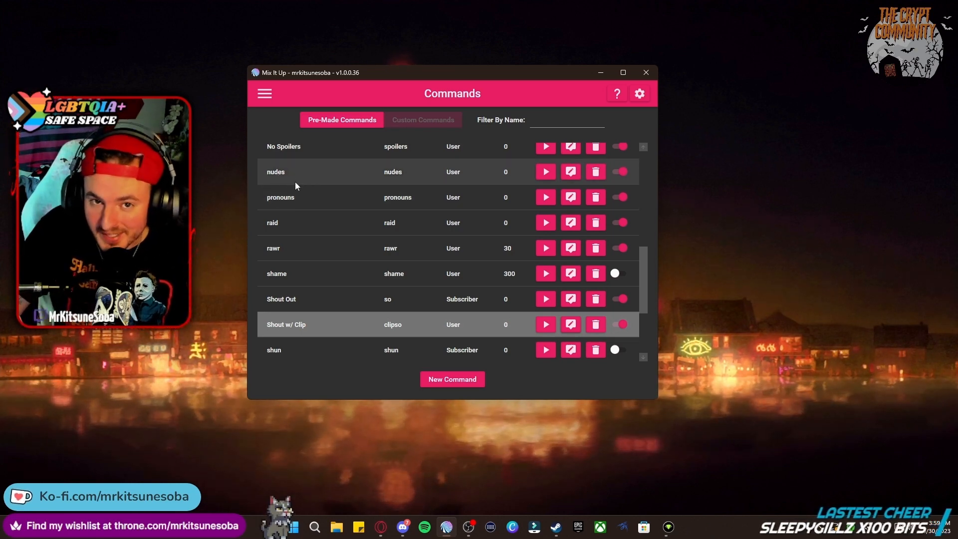
pyautogui.scroll(-4, 298, 183)
pyautogui.scroll(-1, 302, 264)
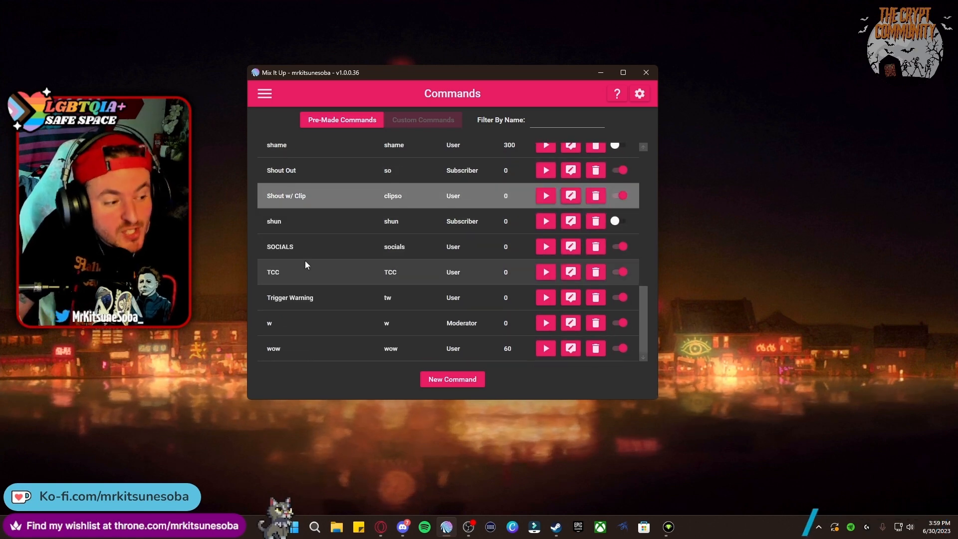
pyautogui.click(439, 381)
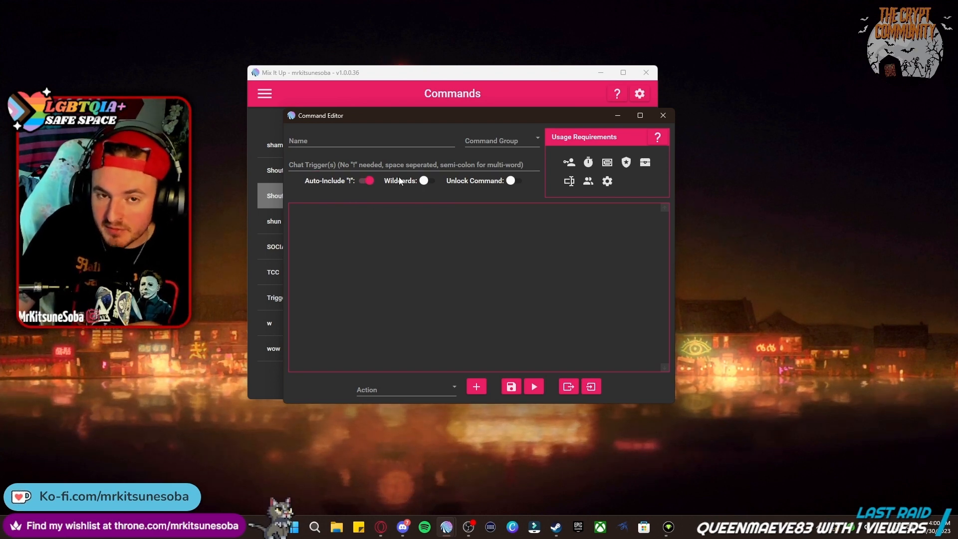
pyautogui.click(359, 170)
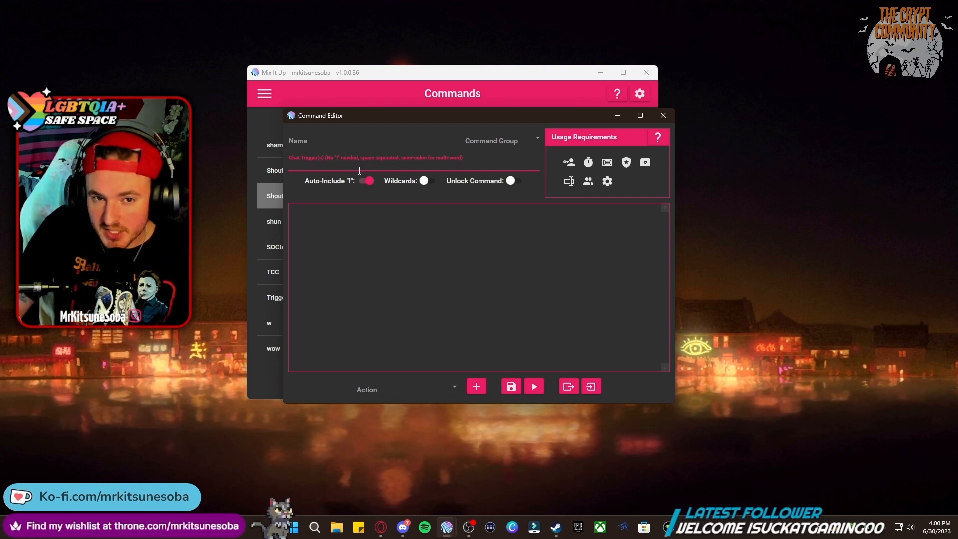
# Step: Add a Consumables (Currency/Rank/etc) action to the new command
pyautogui.click(433, 390)
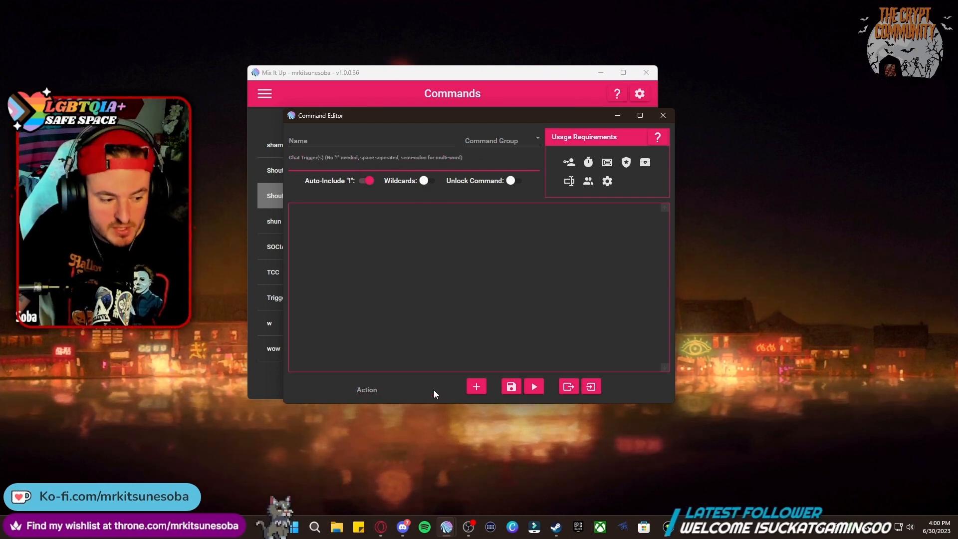
pyautogui.scroll(-2, 397, 248)
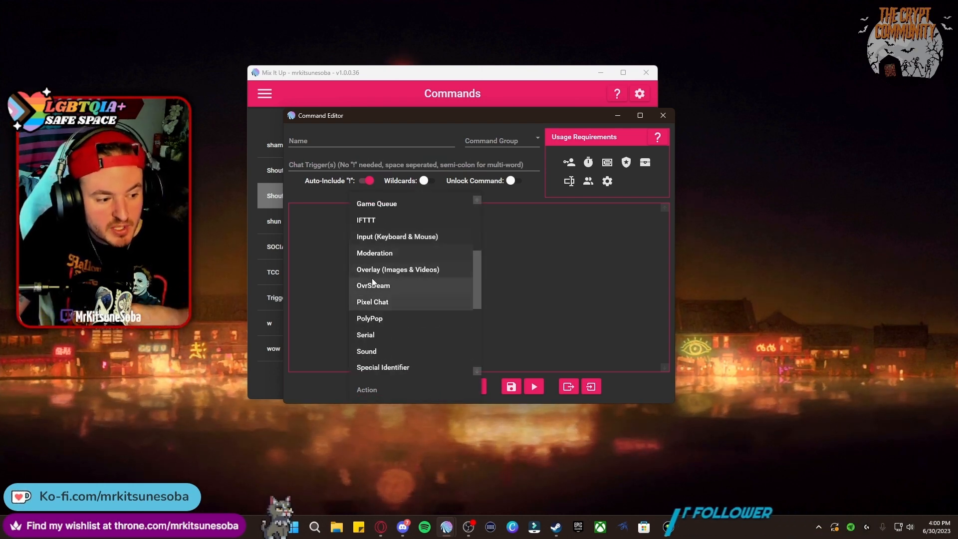
pyautogui.scroll(4, 392, 309)
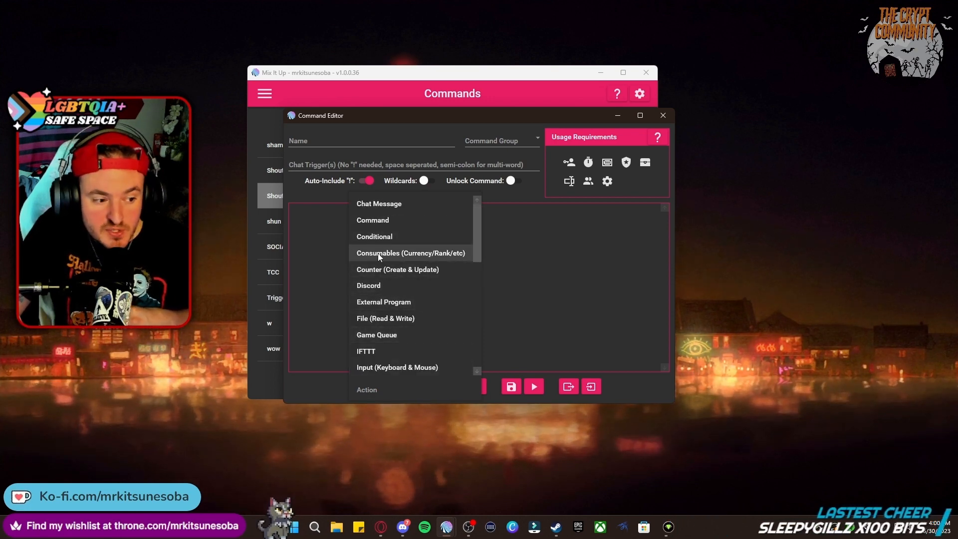
pyautogui.click(379, 255)
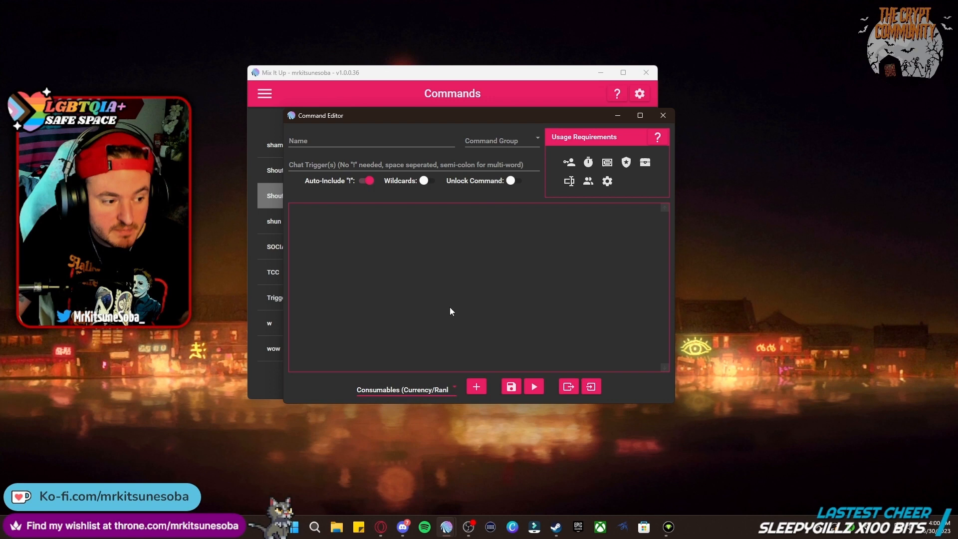
pyautogui.click(476, 387)
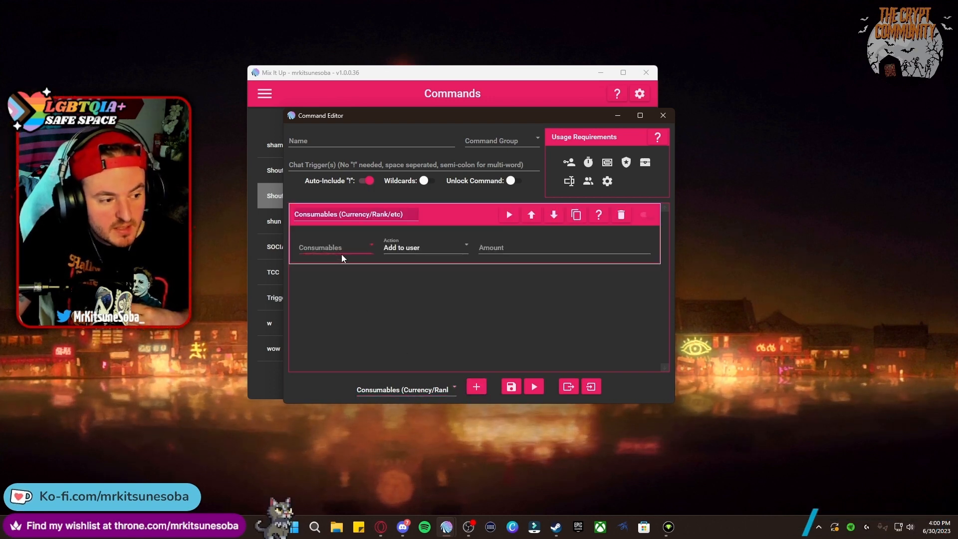
# Step: Configure the Consumables action to subtract 1 Flex item of the Twitch Gear inventory from the user
pyautogui.click(370, 248)
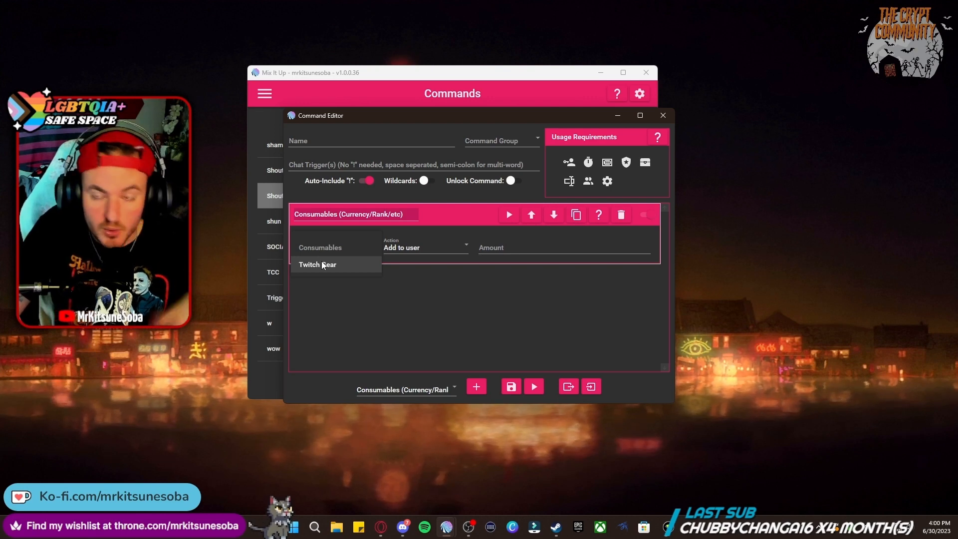
pyautogui.click(323, 265)
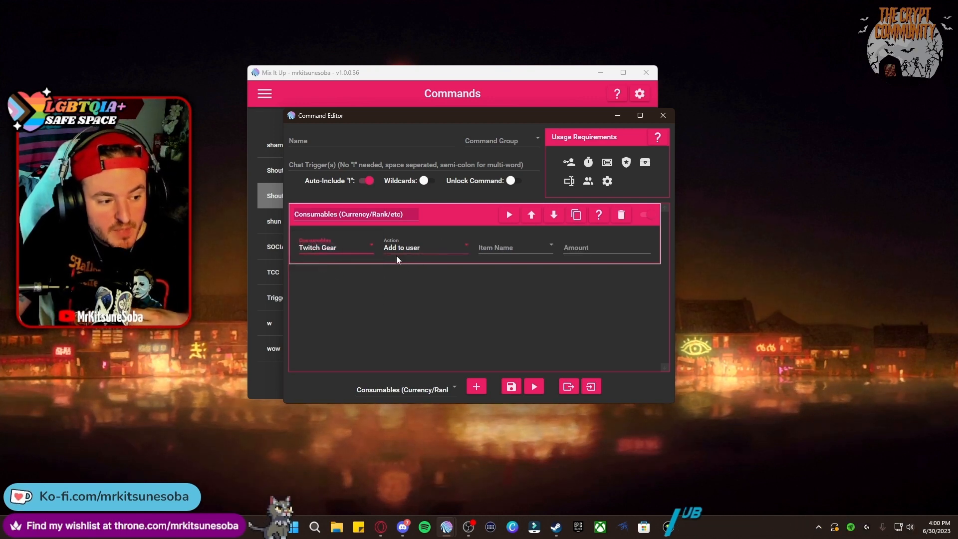
pyautogui.click(431, 251)
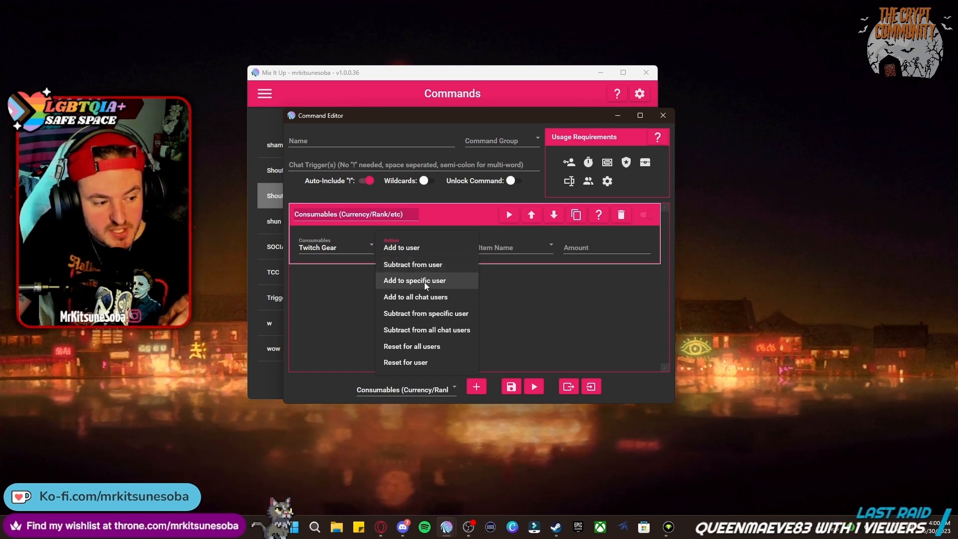
pyautogui.click(425, 268)
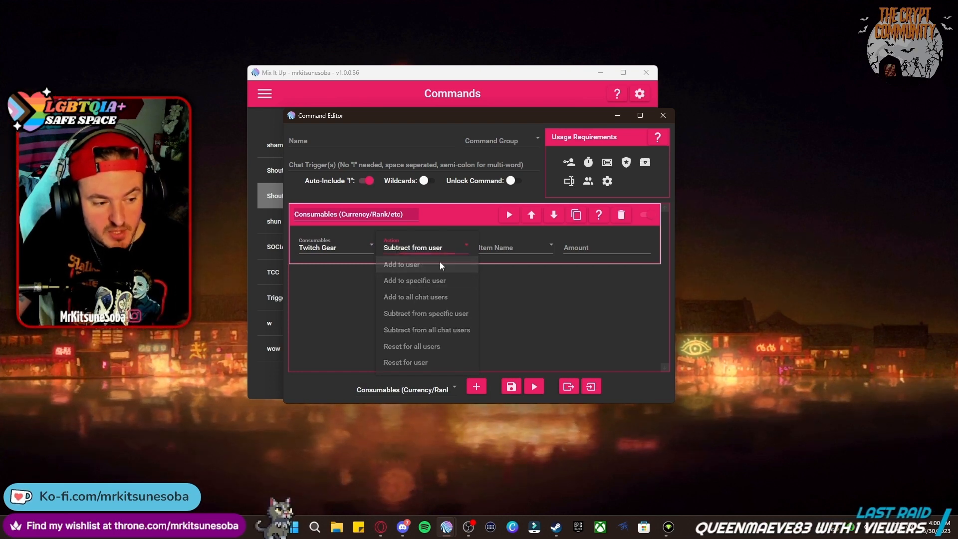
pyautogui.click(510, 250)
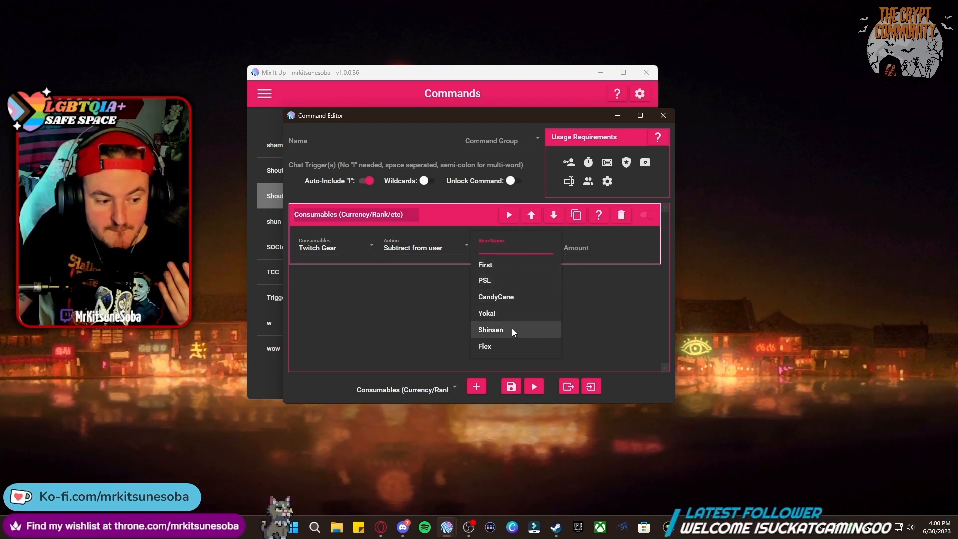
pyautogui.click(498, 346)
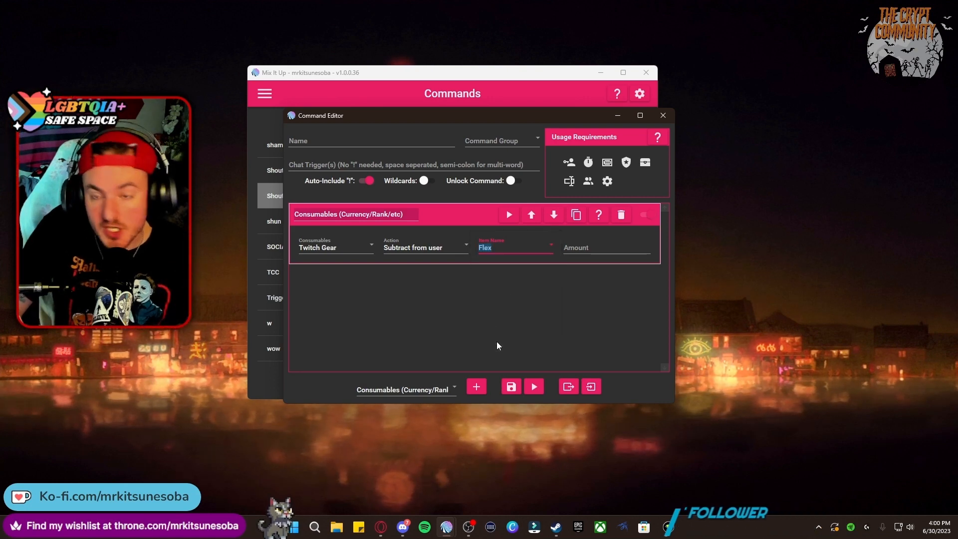
pyautogui.click(587, 248)
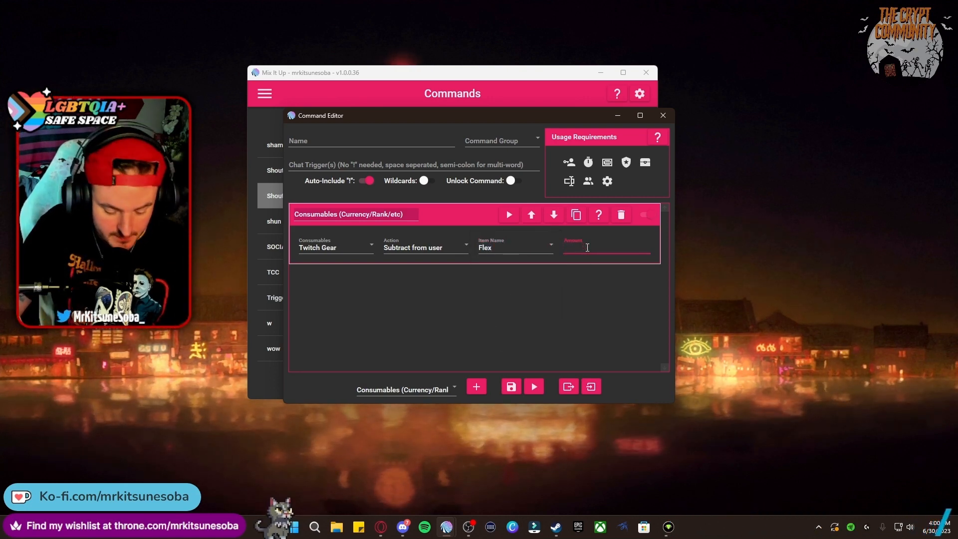
pyautogui.write('1')
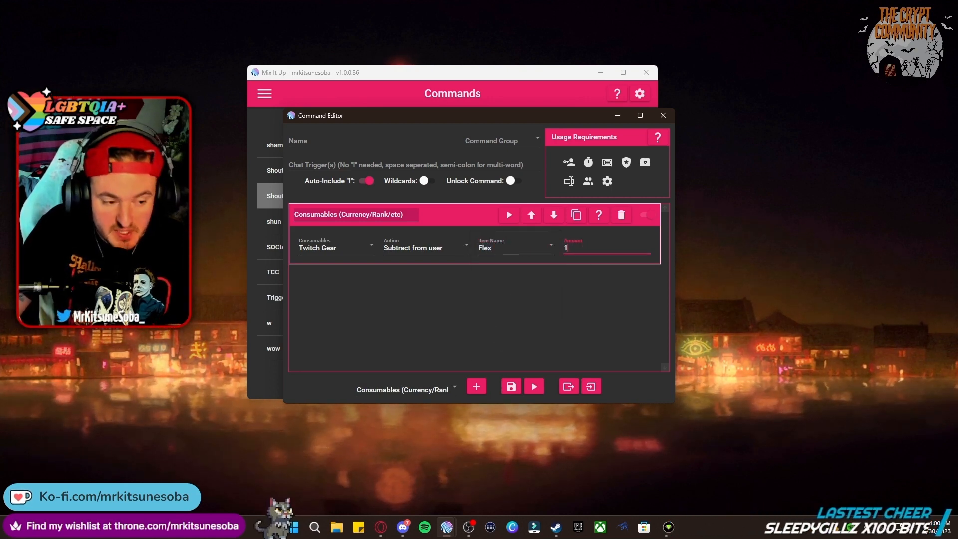
pyautogui.click(461, 213)
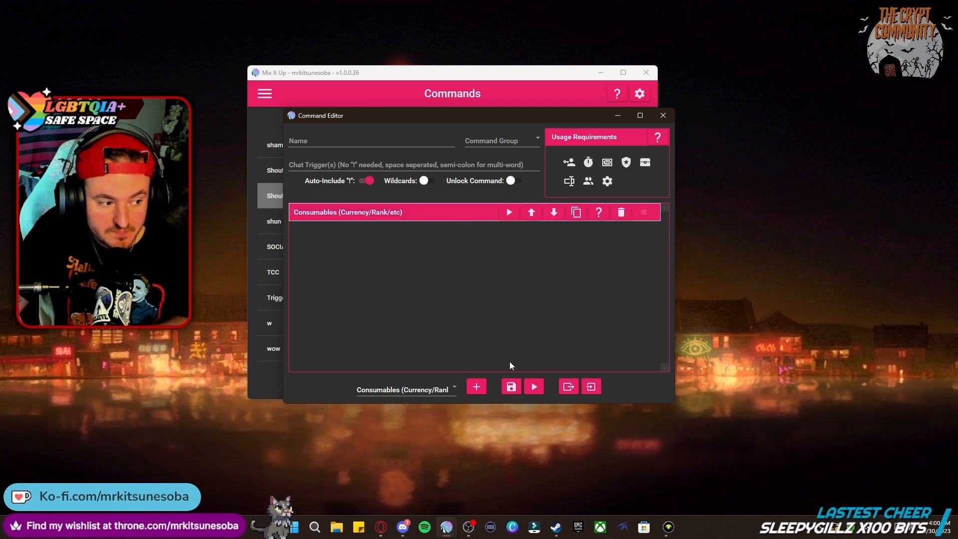
# Step: Add a second Consumables action that adds the Yokai item of Twitch Gear to the user
pyautogui.click(472, 393)
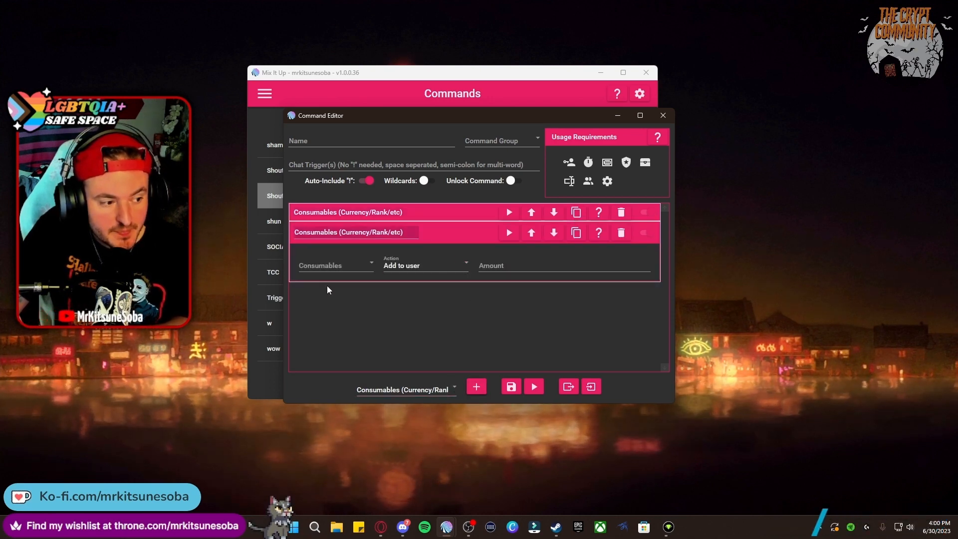
pyautogui.click(360, 271)
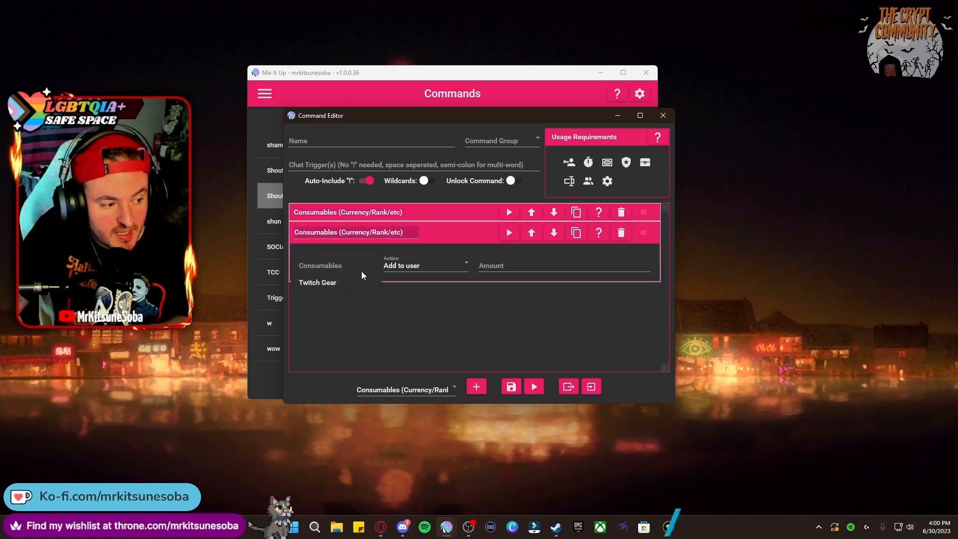
pyautogui.click(332, 283)
pyautogui.click(426, 269)
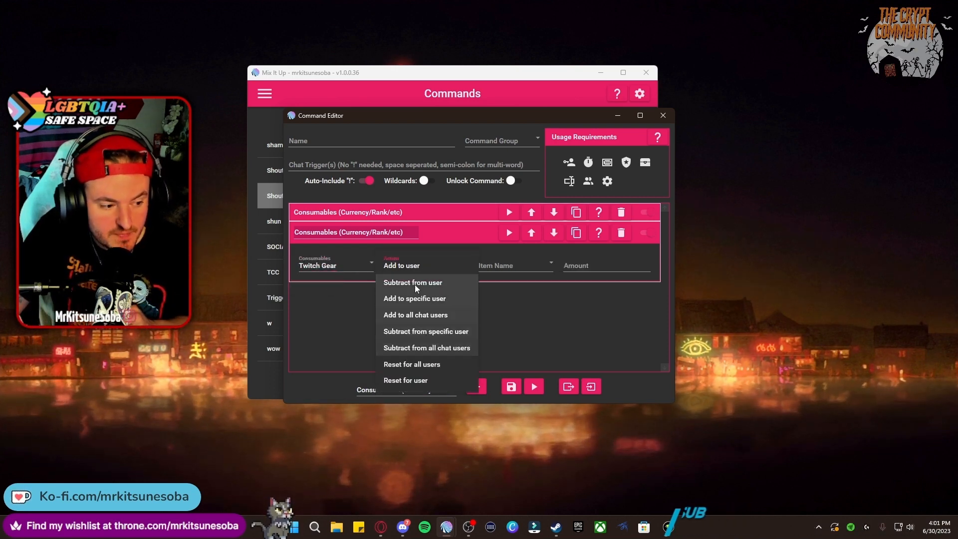
pyautogui.click(427, 267)
pyautogui.click(501, 271)
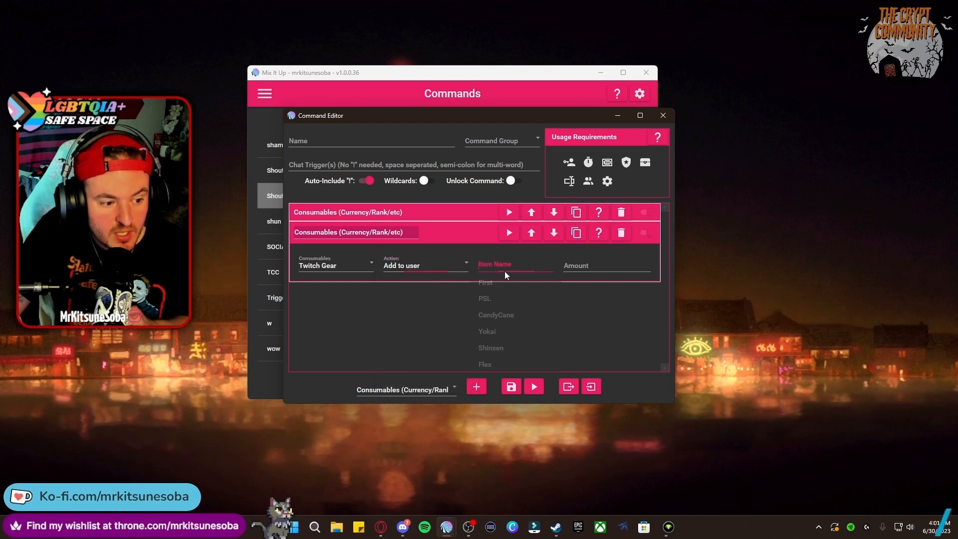
pyautogui.click(501, 330)
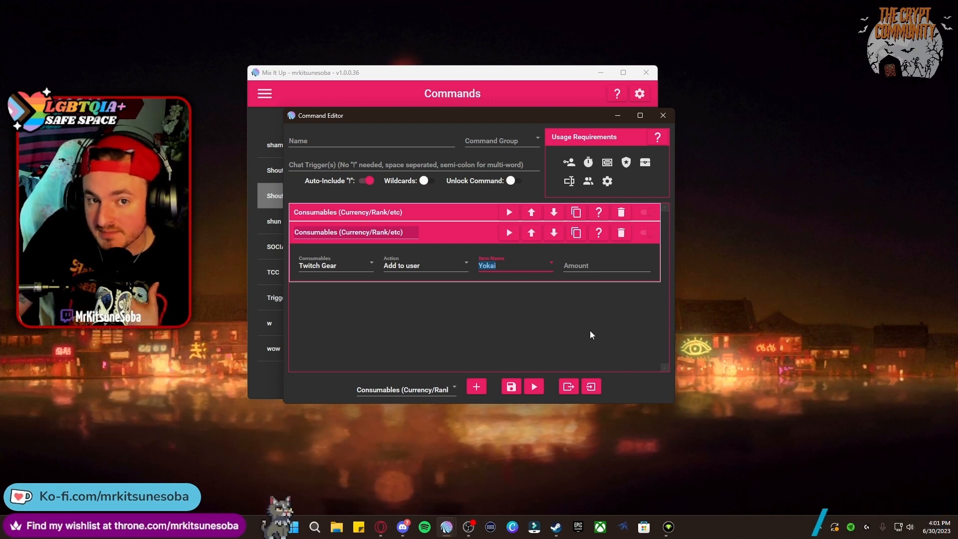
pyautogui.click(576, 264)
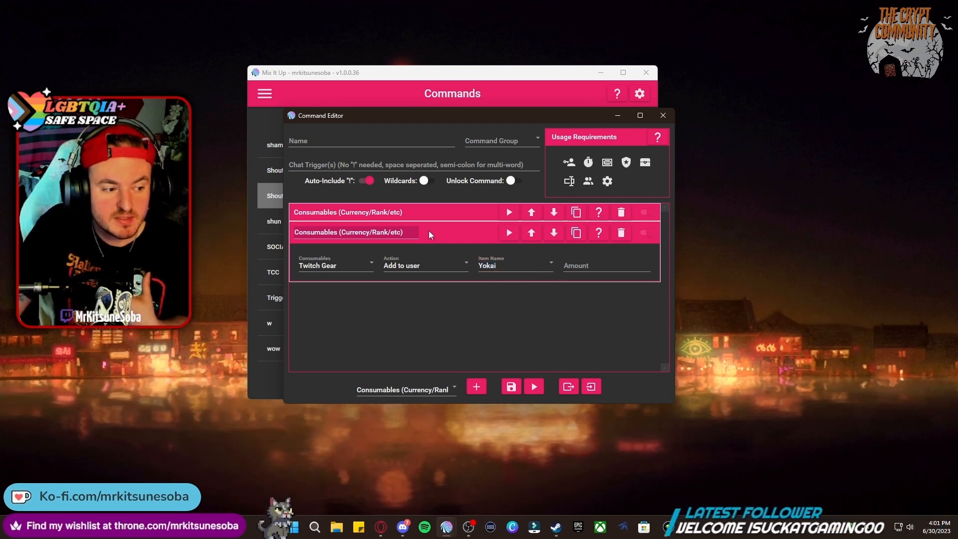
# Step: Set the amount of Flex subtracted to 5 and the amount of Yokai added to 1, and collapse both actions
pyautogui.click(450, 218)
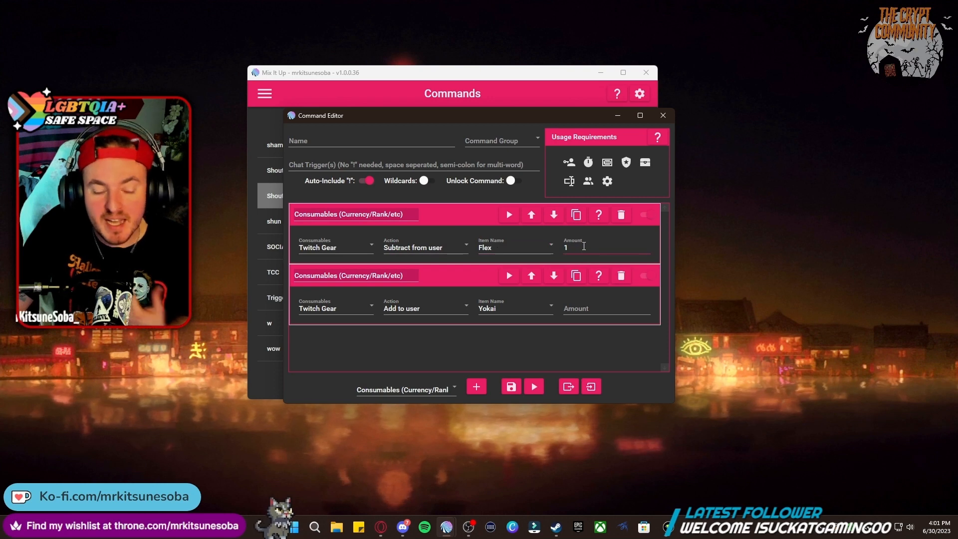
pyautogui.moveTo(584, 246); pyautogui.dragTo(559, 254)
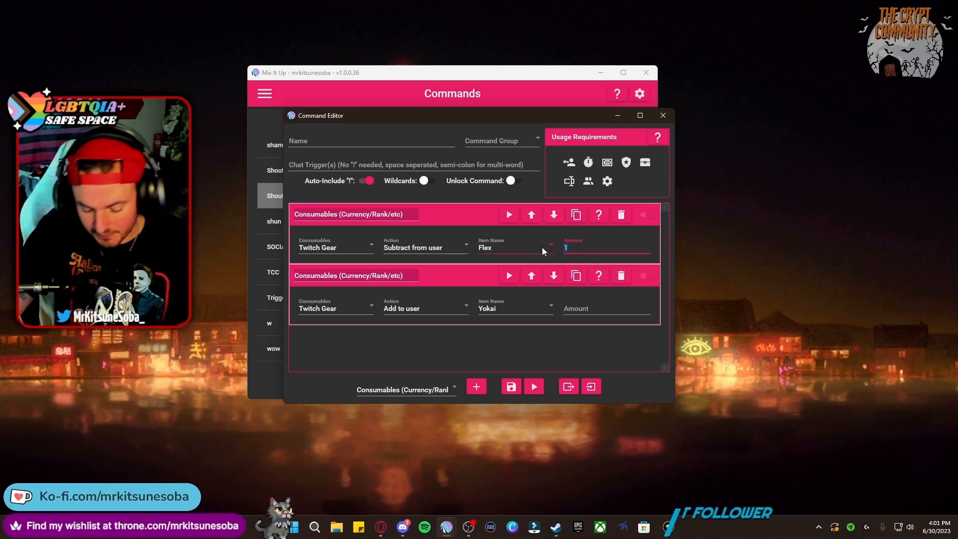
pyautogui.write('5')
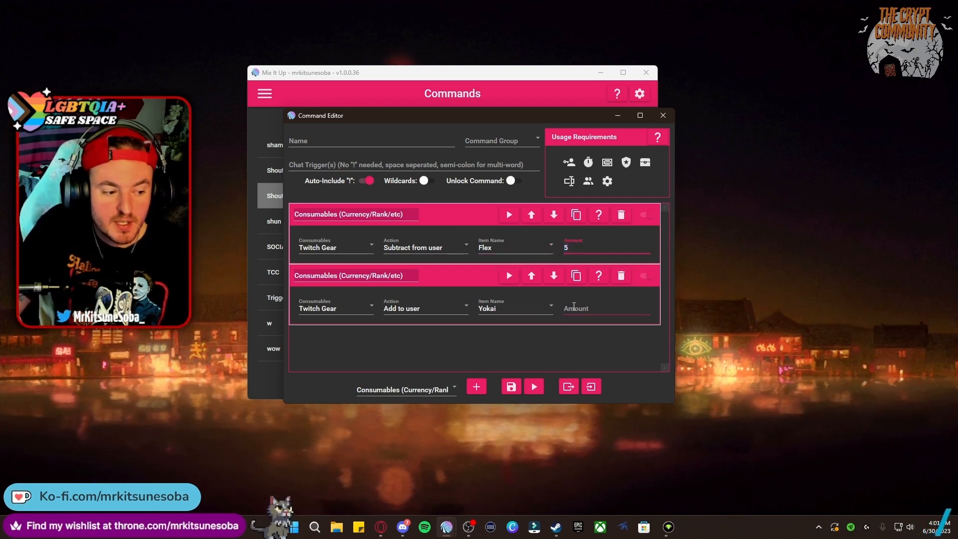
pyautogui.click(574, 307)
pyautogui.write('1')
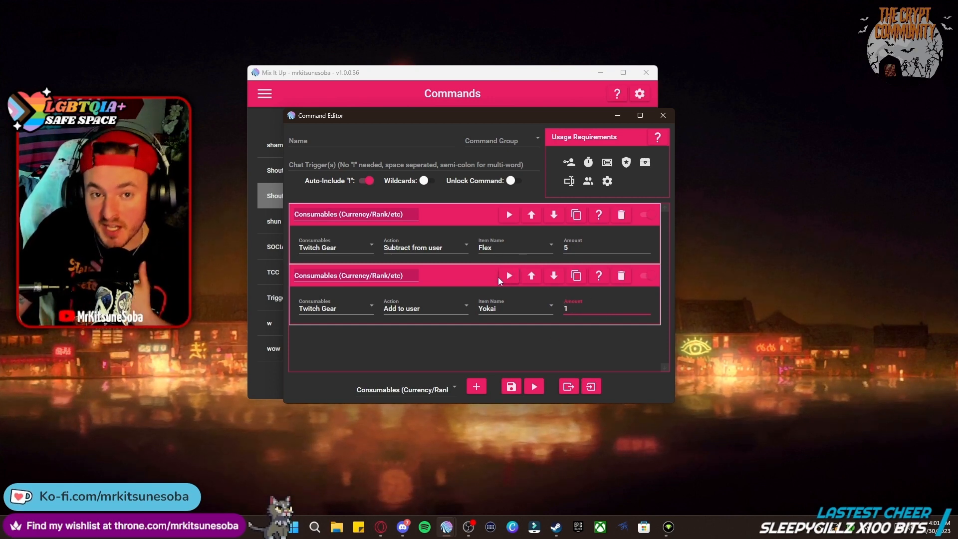
pyautogui.click(479, 277)
pyautogui.click(471, 223)
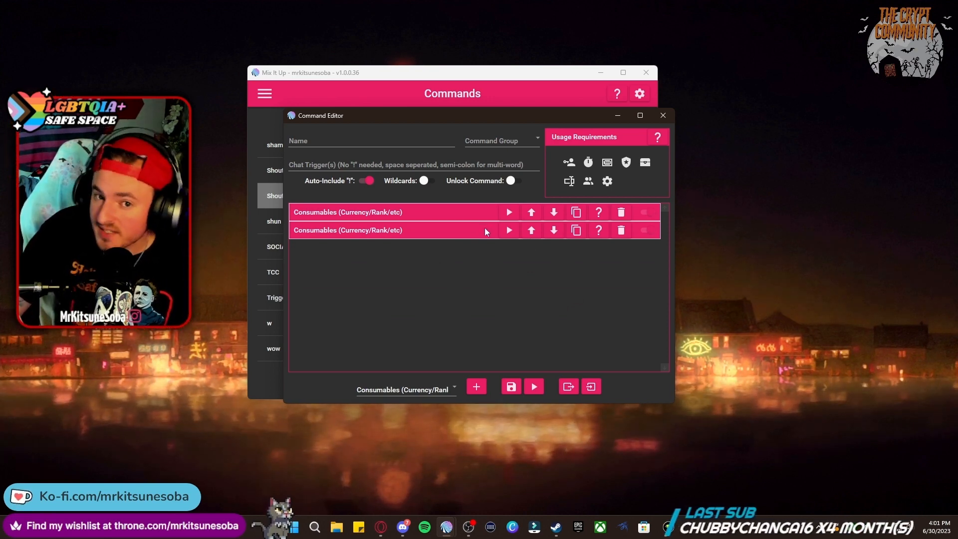
# Step: Review the settings of both Consumables actions and test the command with the default test values
pyautogui.click(430, 212)
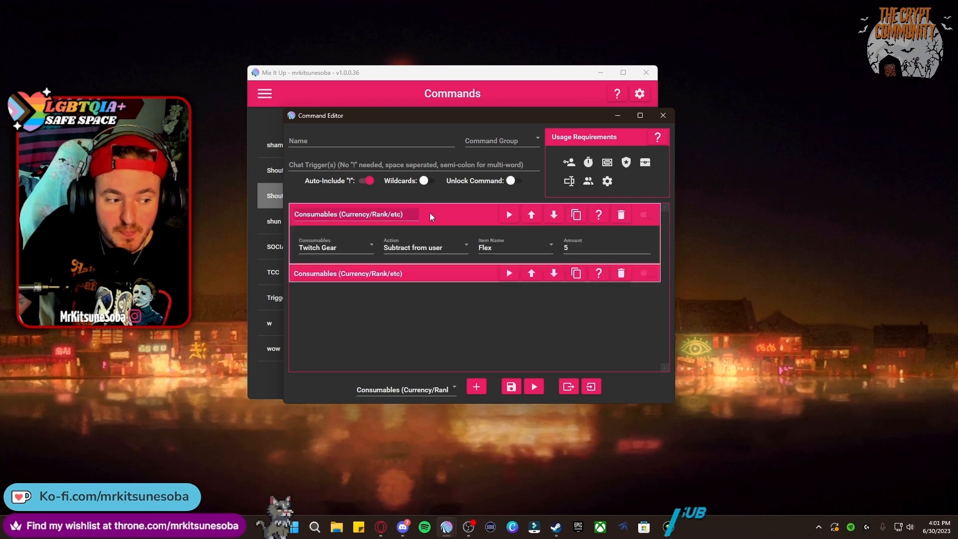
pyautogui.click(464, 270)
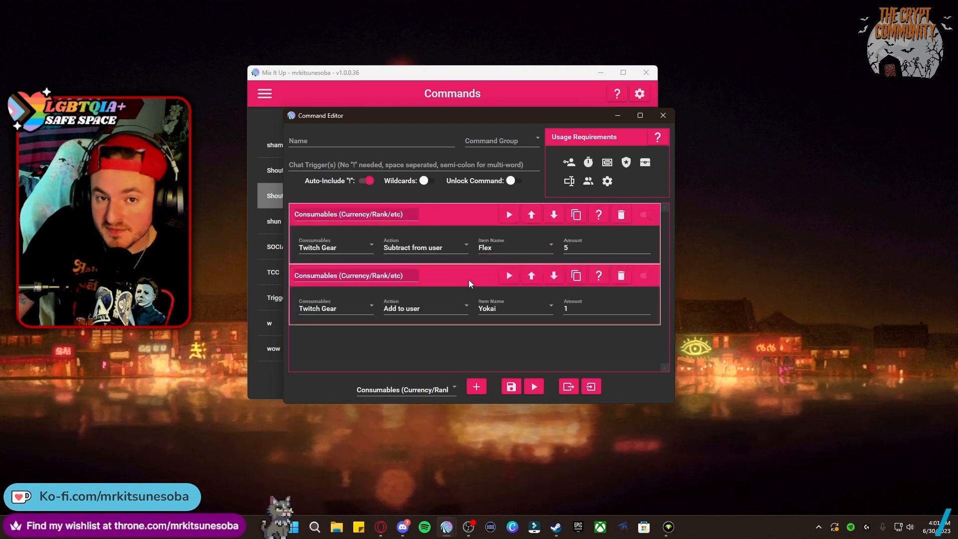
pyautogui.click(497, 275)
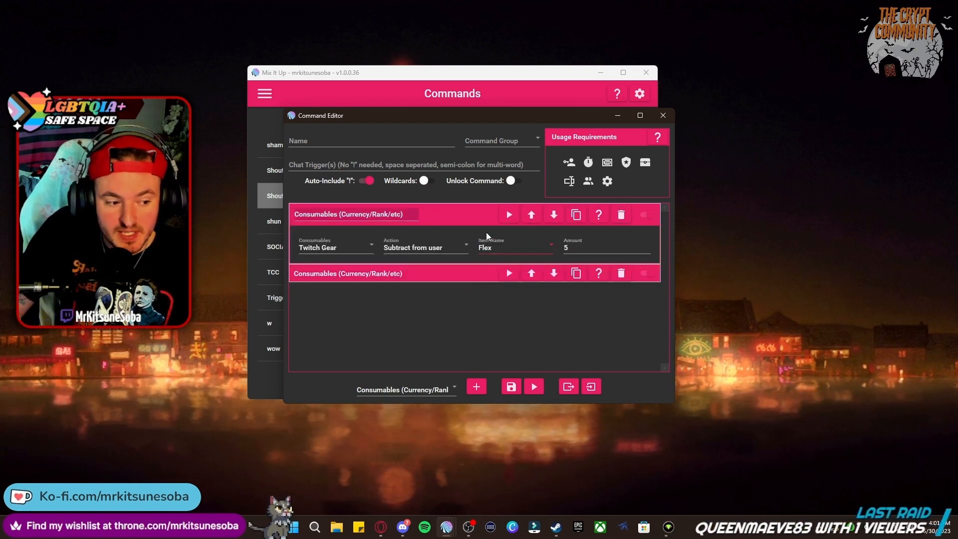
pyautogui.click(448, 216)
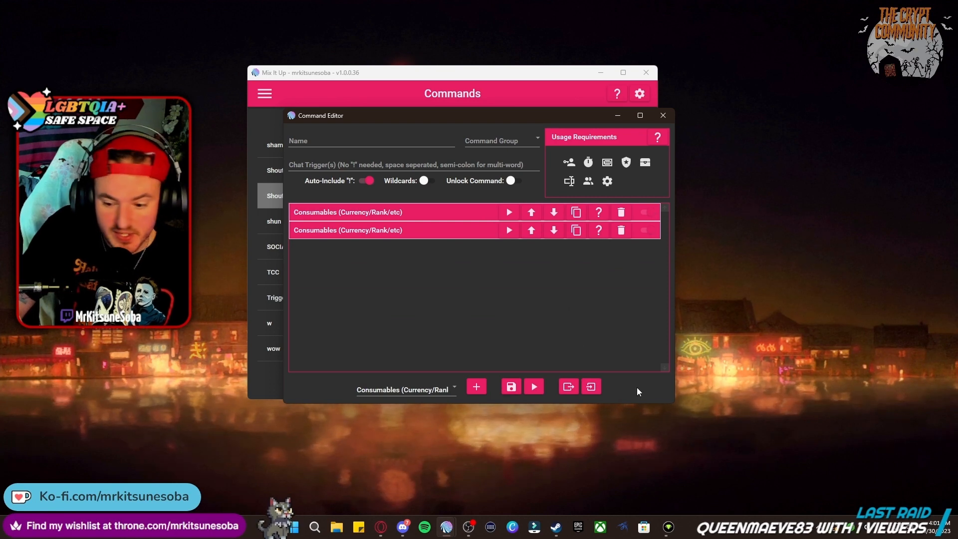
pyautogui.click(533, 388)
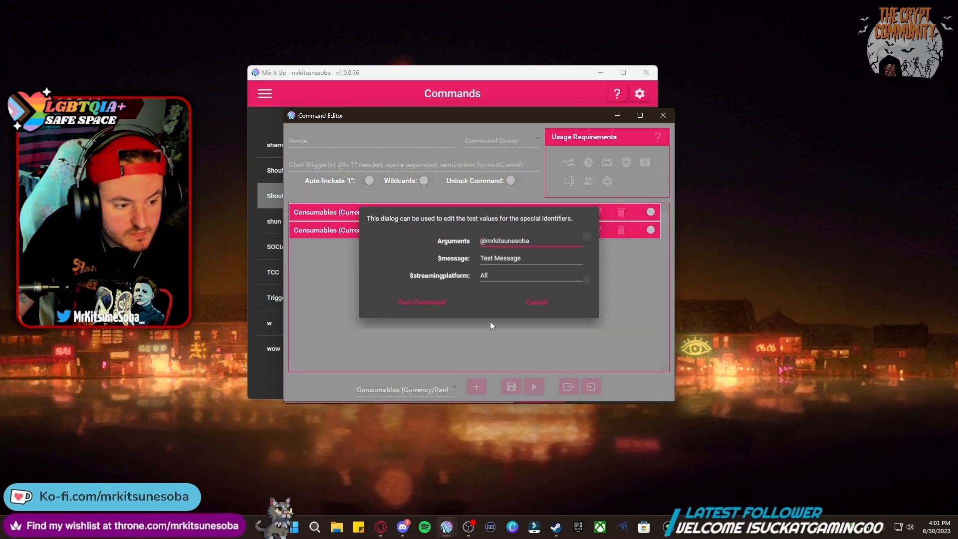
pyautogui.click(422, 308)
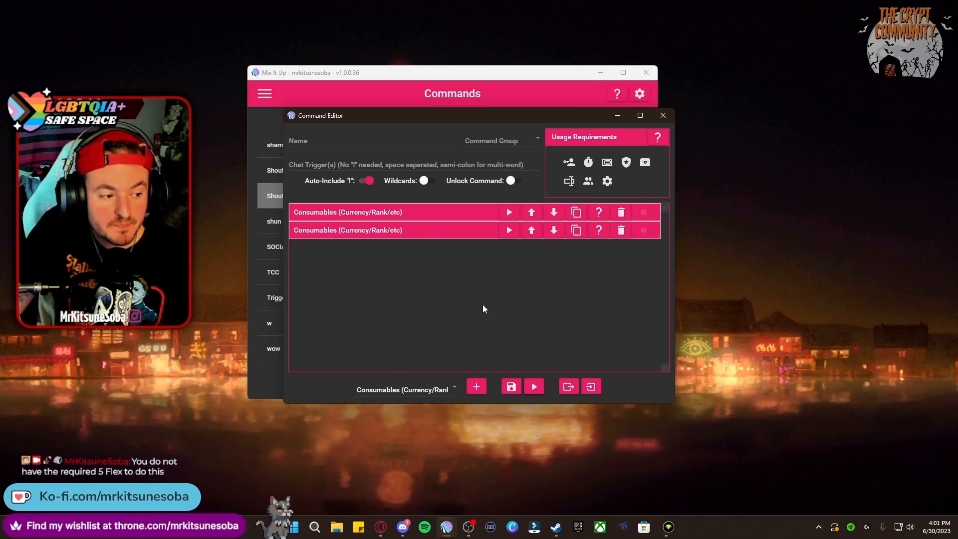
# Step: Add a Chat Message action to the command after the two Consumables actions
pyautogui.click(433, 394)
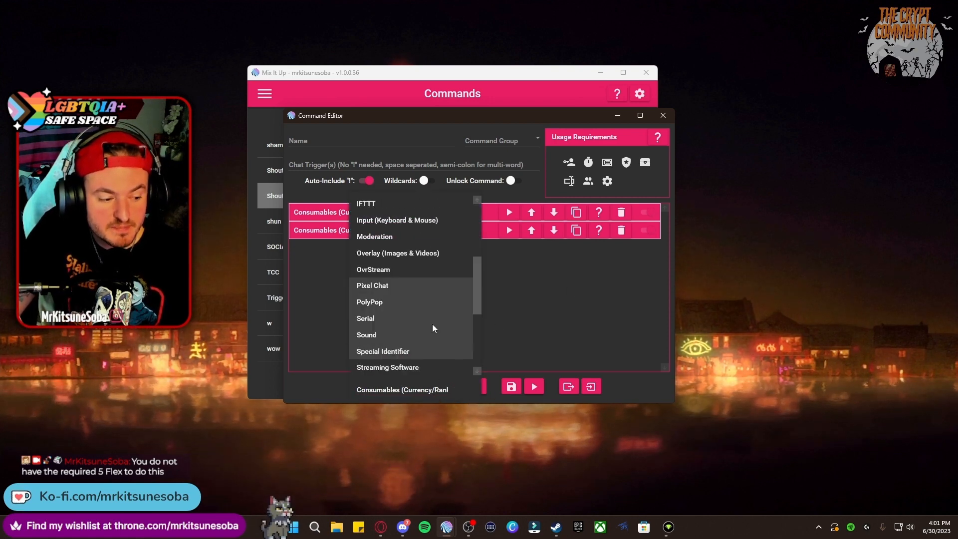
pyautogui.scroll(3, 403, 287)
pyautogui.click(393, 204)
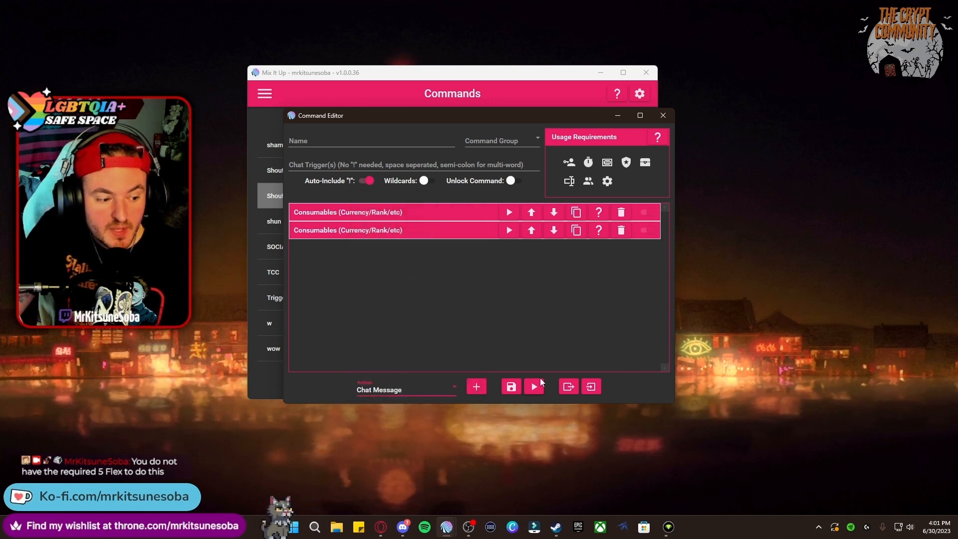
pyautogui.click(477, 386)
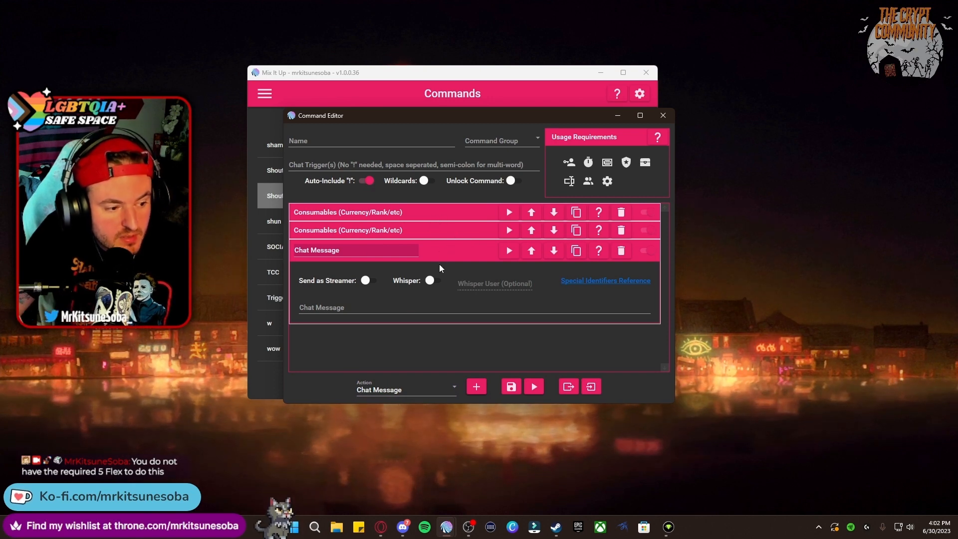
# Step: Enter the chat message "$username traded in 5 Flex Points for a Yokai! they now have"
pyautogui.click(390, 305)
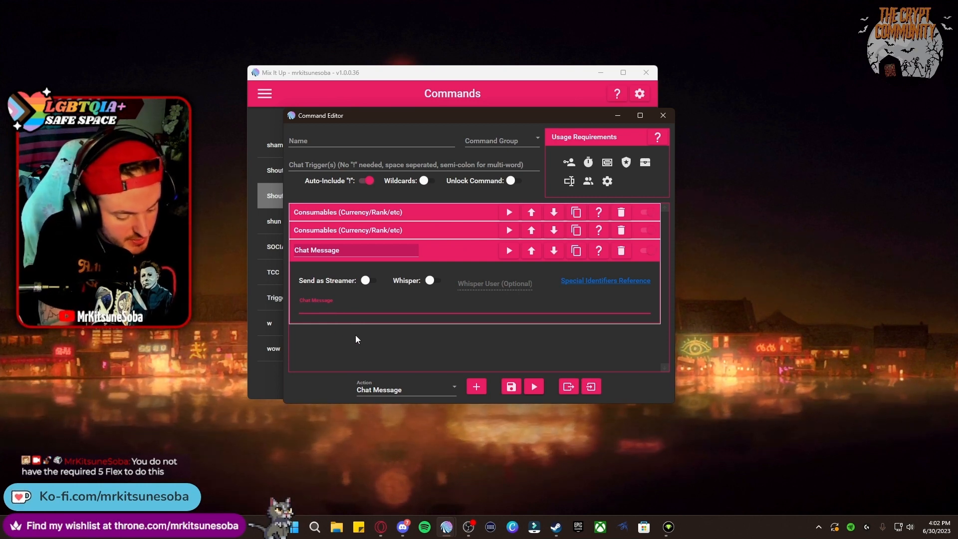
pyautogui.write('$us')
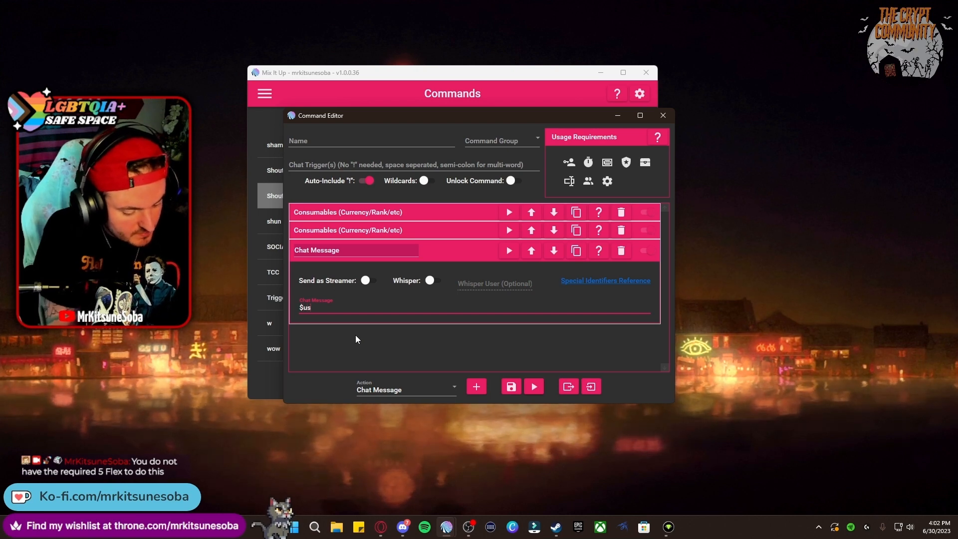
pyautogui.write('ername traded in 5')
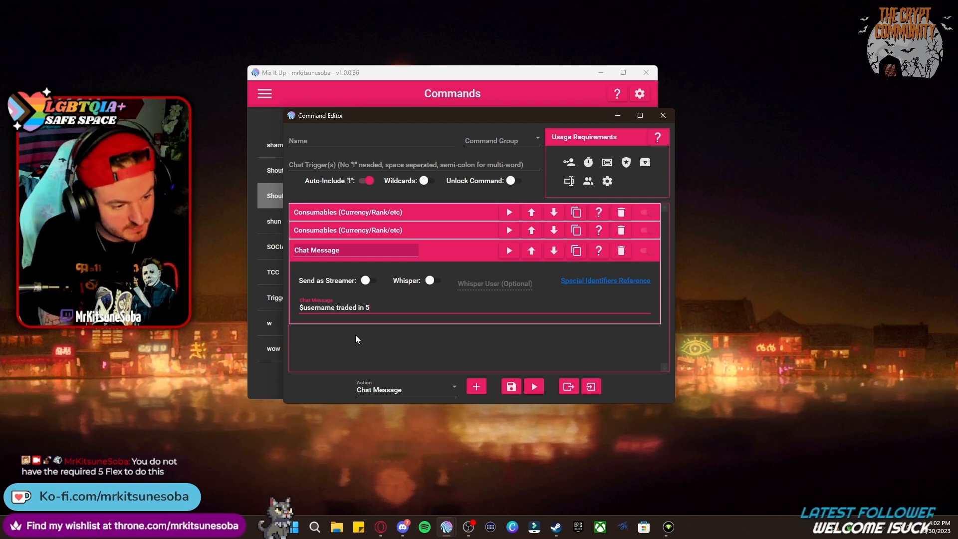
pyautogui.write('Flex ')
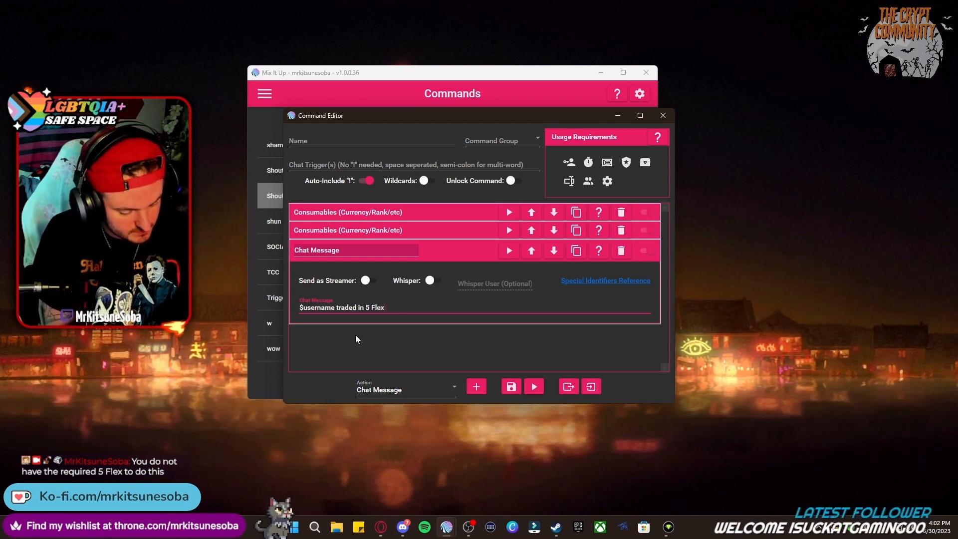
pyautogui.write('Points for ')
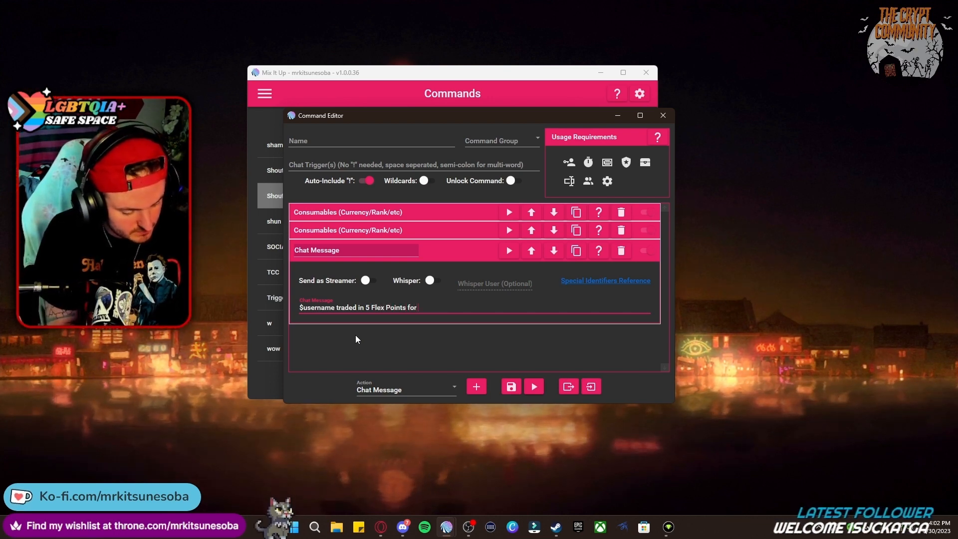
pyautogui.write('a Y')
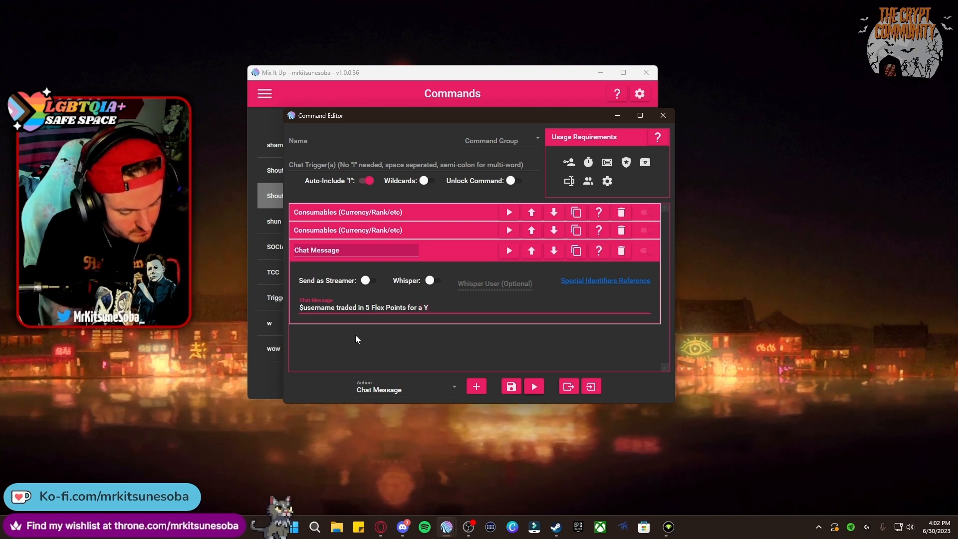
pyautogui.write('okai!')
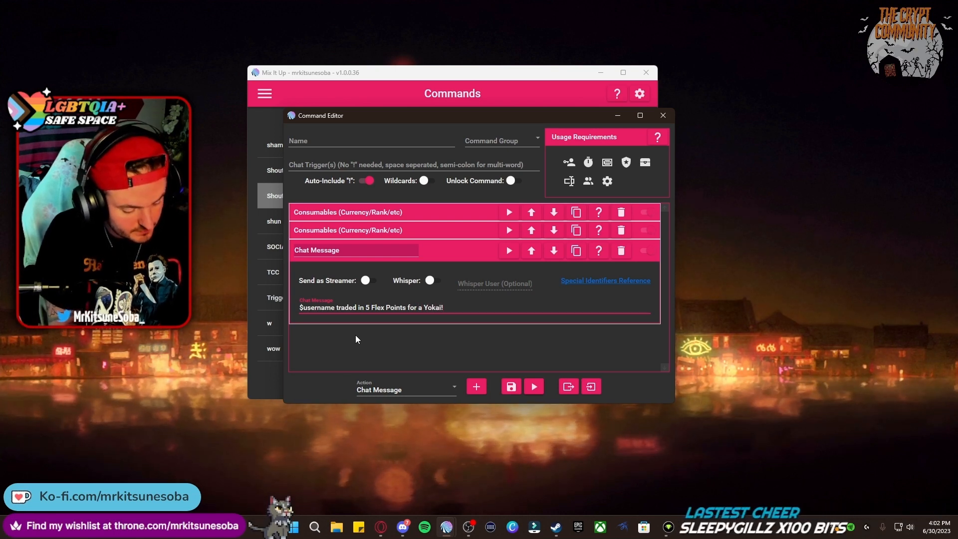
pyautogui.write(' they now have')
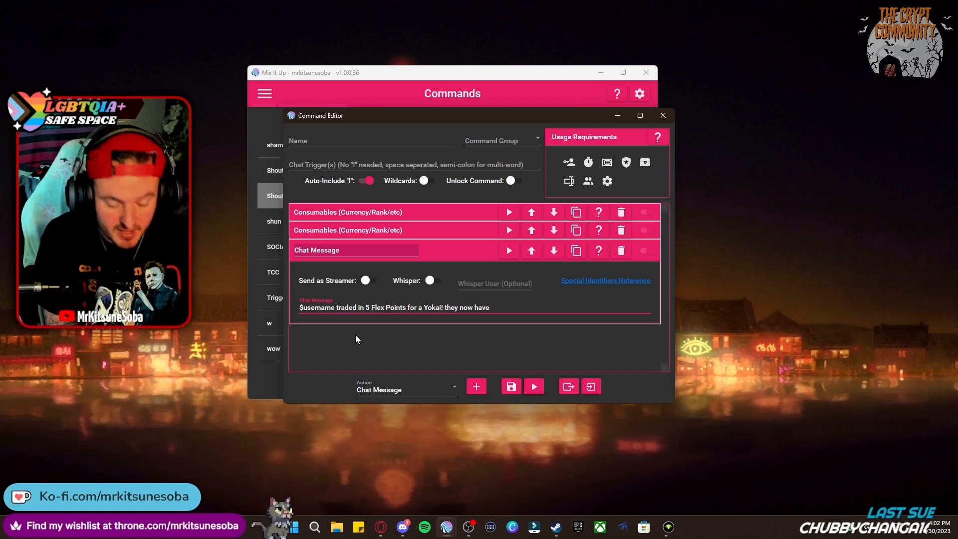
# Step: Complete the chat message with the special identifier "$usertwitchgearyokai!"
pyautogui.write('$twitv')
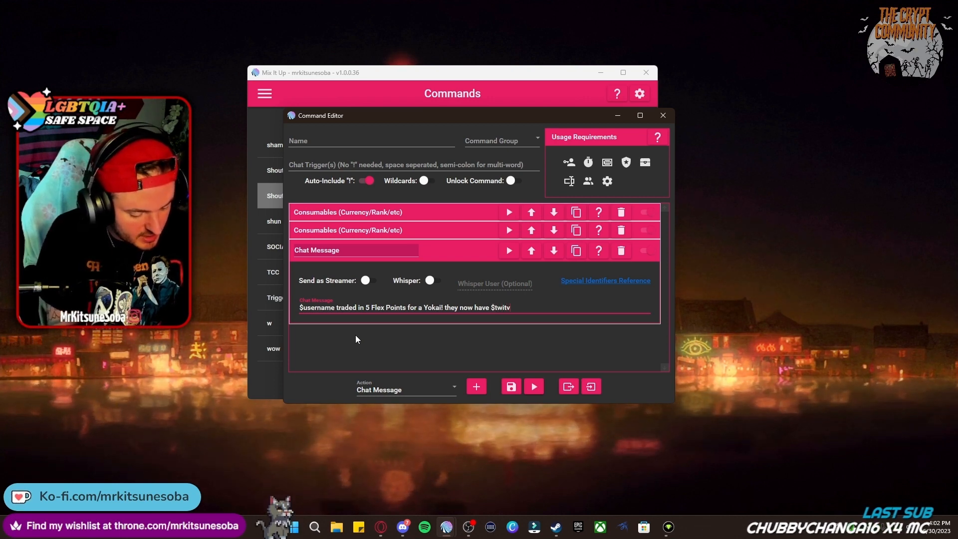
pyautogui.press('BackSpace')
pyautogui.press('BackSpace')
pyautogui.press('BackSpace')
pyautogui.press('BackSpace')
pyautogui.press('BackSpace')
pyautogui.write('u')
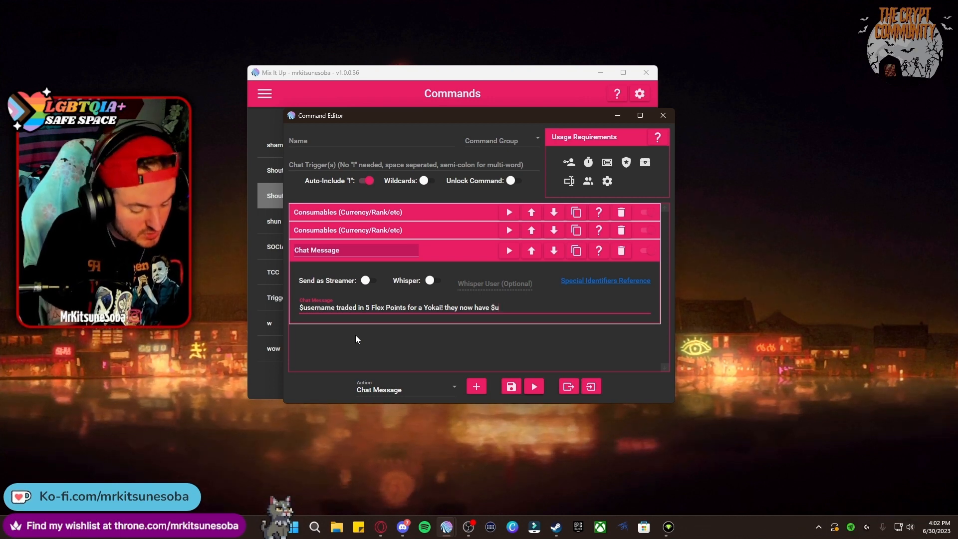
pyautogui.write('sertw')
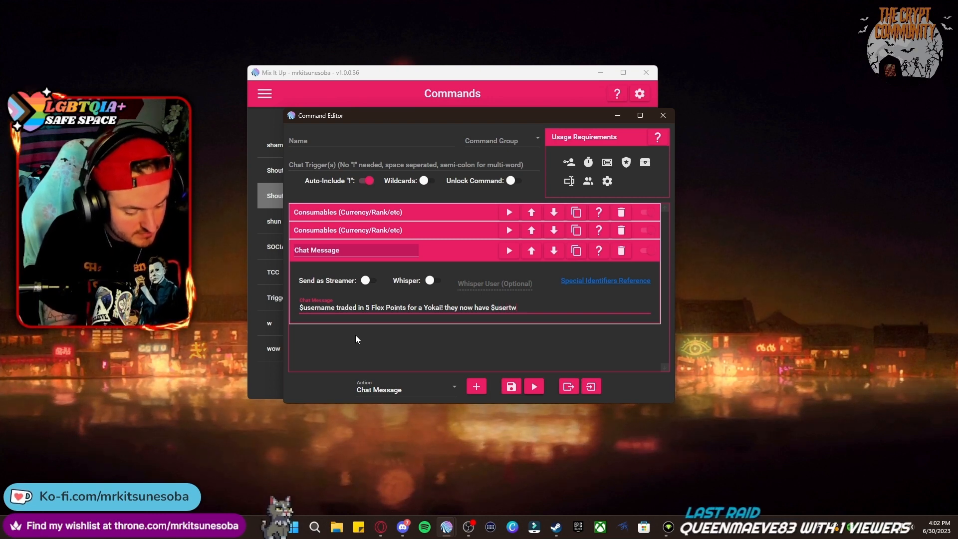
pyautogui.write('itchgear')
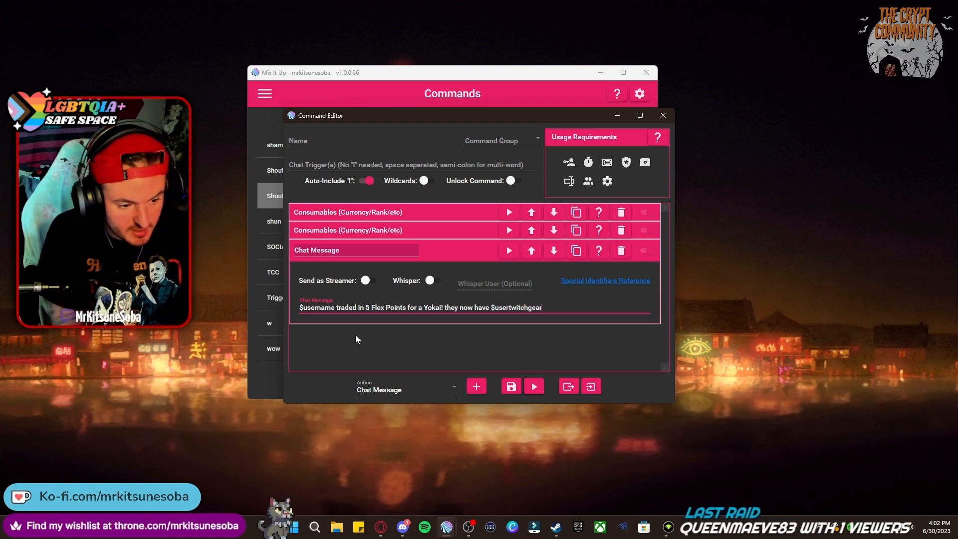
pyautogui.write('yokai!')
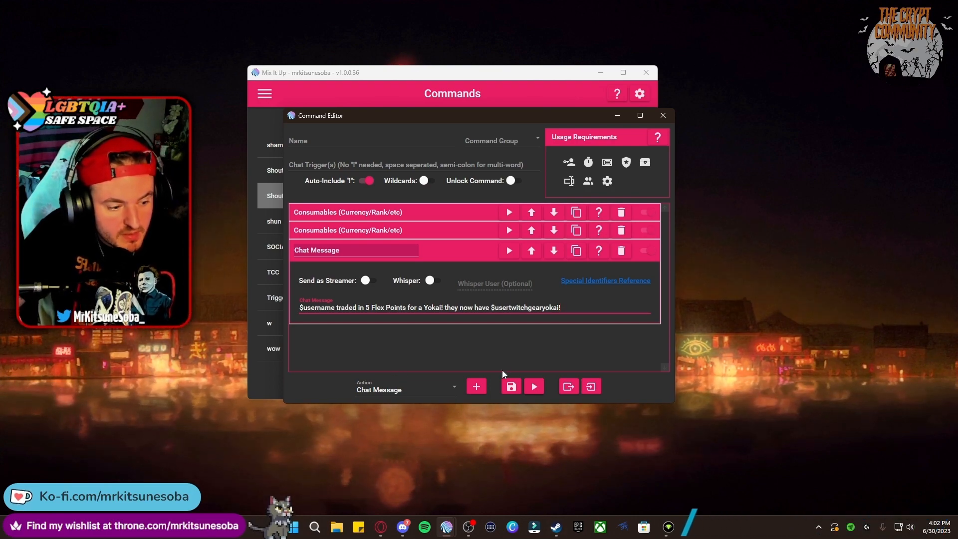
# Step: Move the Command Editor aside and open the streamer's own entry in the Users list for editing
pyautogui.moveTo(456, 120); pyautogui.dragTo(744, 144)
pyautogui.click(268, 97)
pyautogui.click(268, 98)
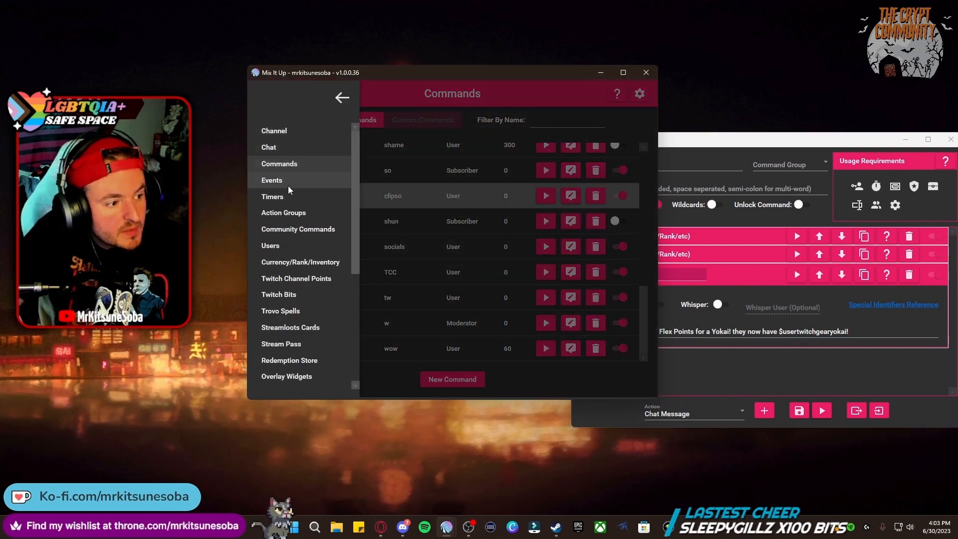
pyautogui.click(294, 251)
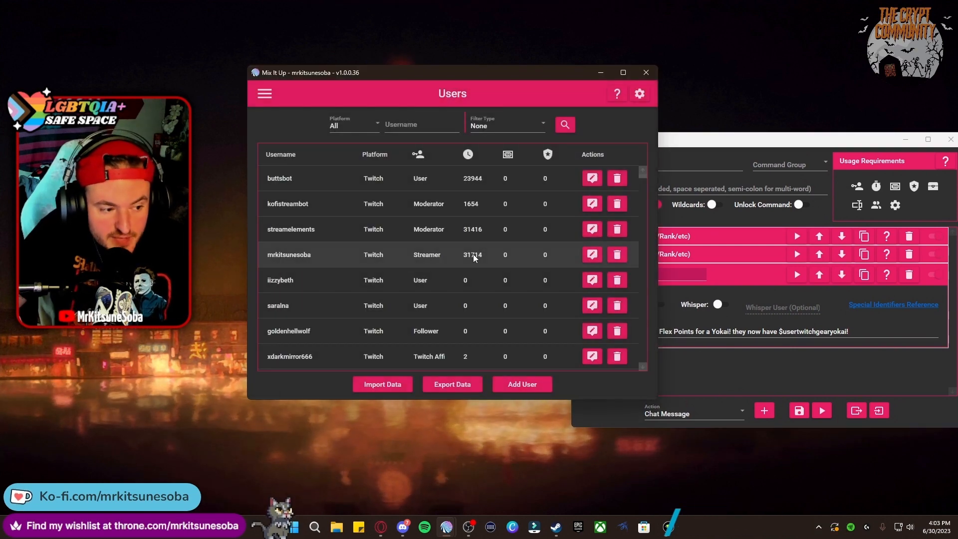
pyautogui.click(592, 254)
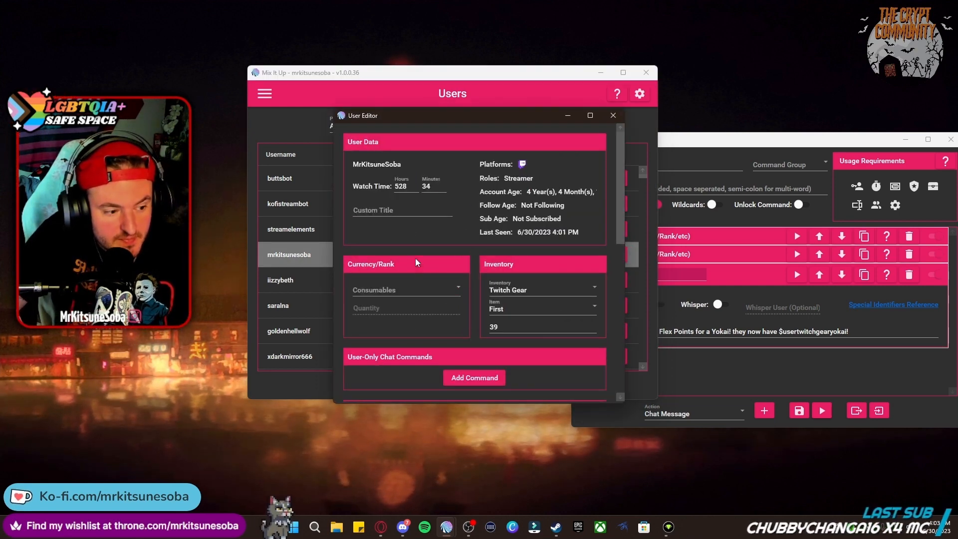
# Step: Set the streamer's Flex item quantity in the Twitch Gear inventory to 5 and close the User Editor
pyautogui.scroll(-1, 408, 208)
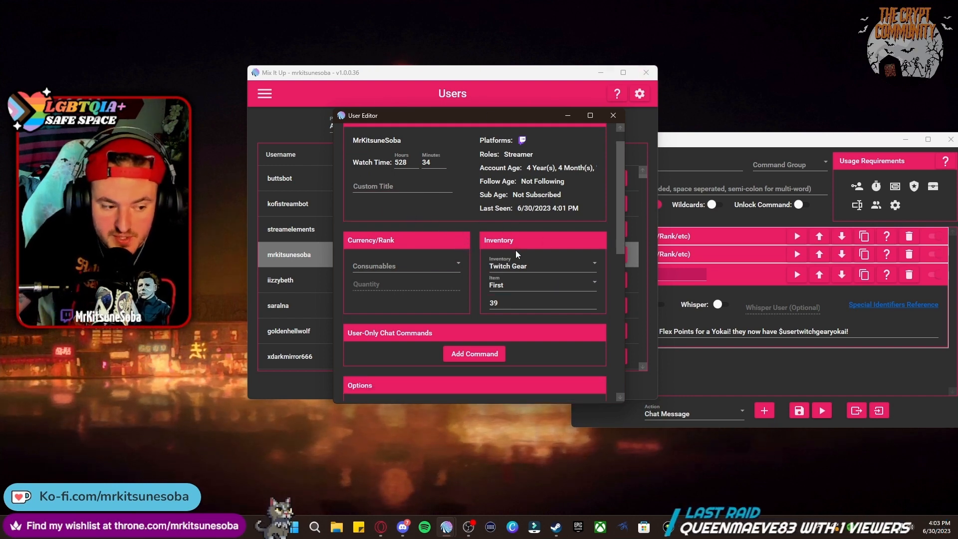
pyautogui.scroll(-1, 530, 267)
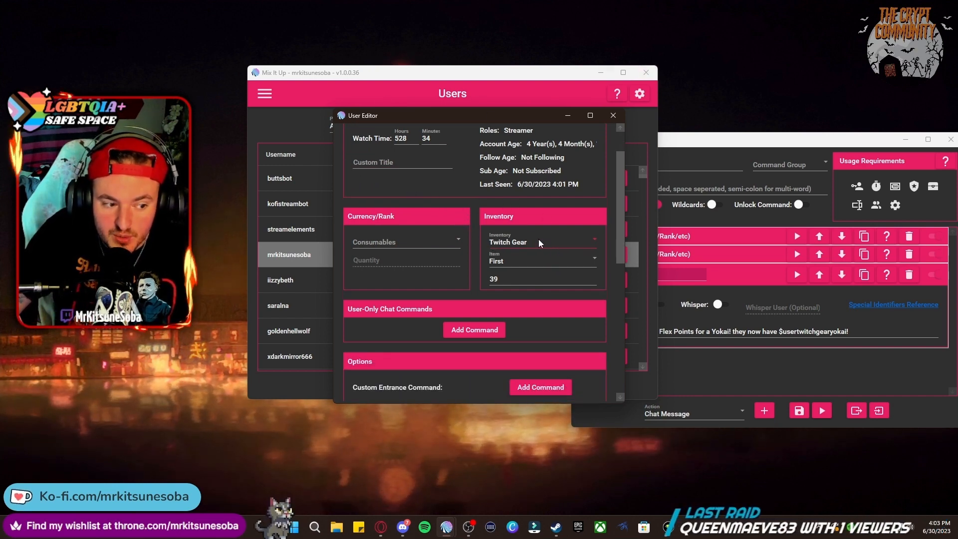
pyautogui.click(555, 258)
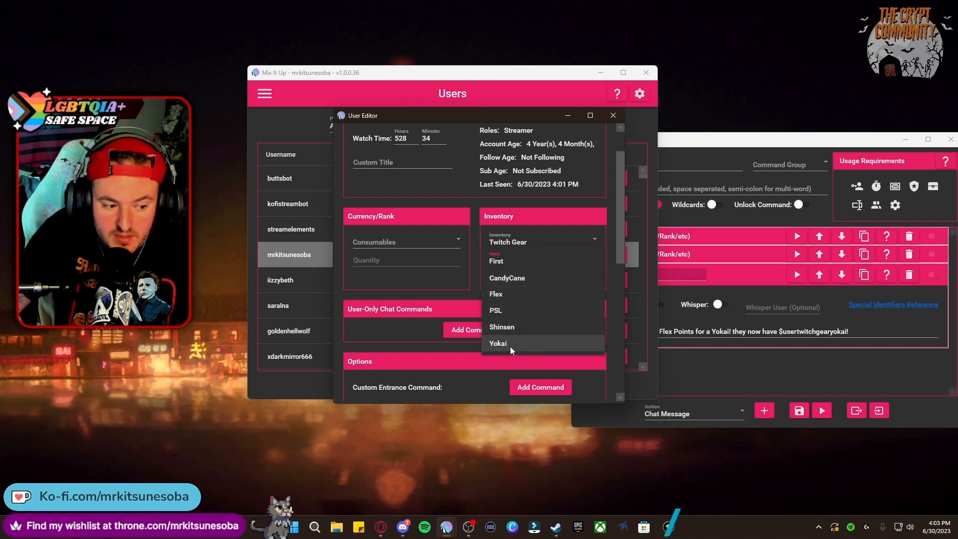
pyautogui.click(511, 346)
pyautogui.click(534, 260)
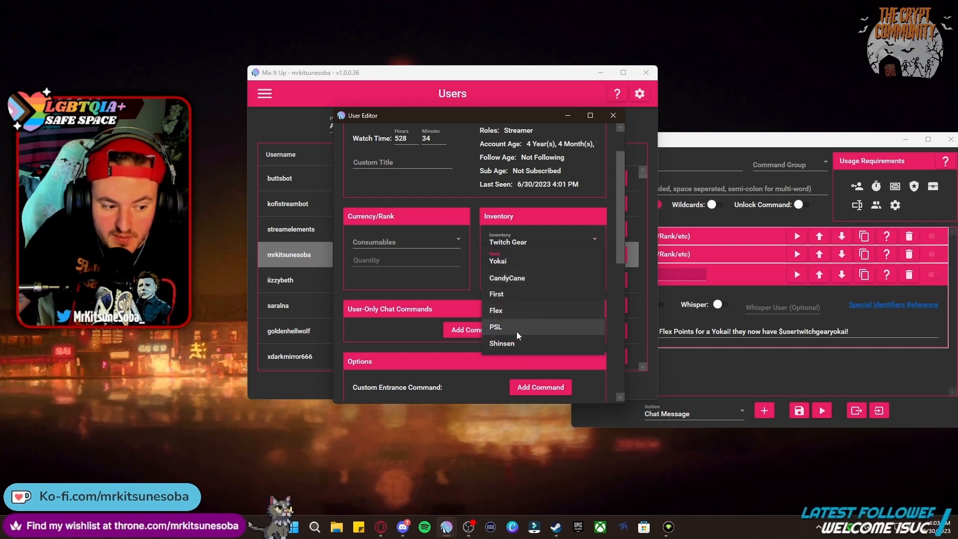
pyautogui.click(507, 313)
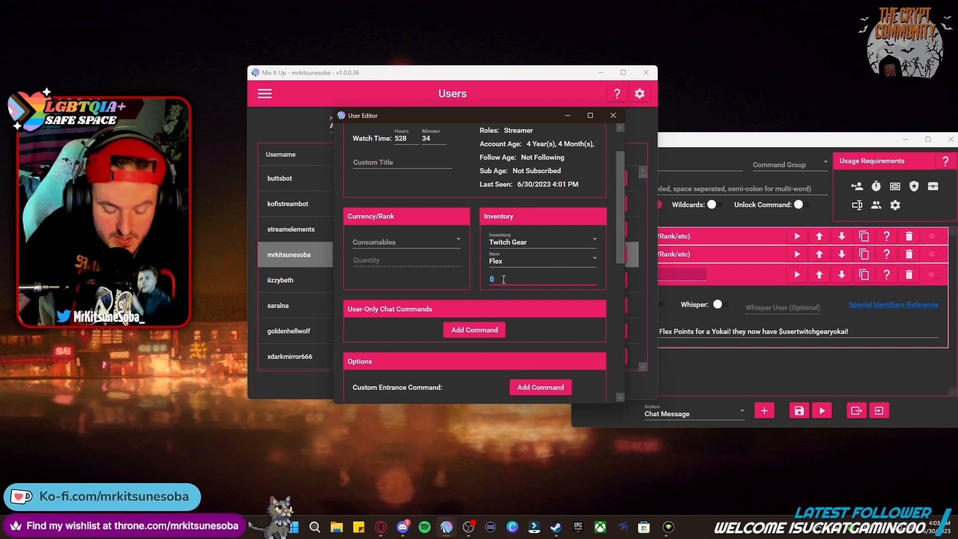
pyautogui.write('5')
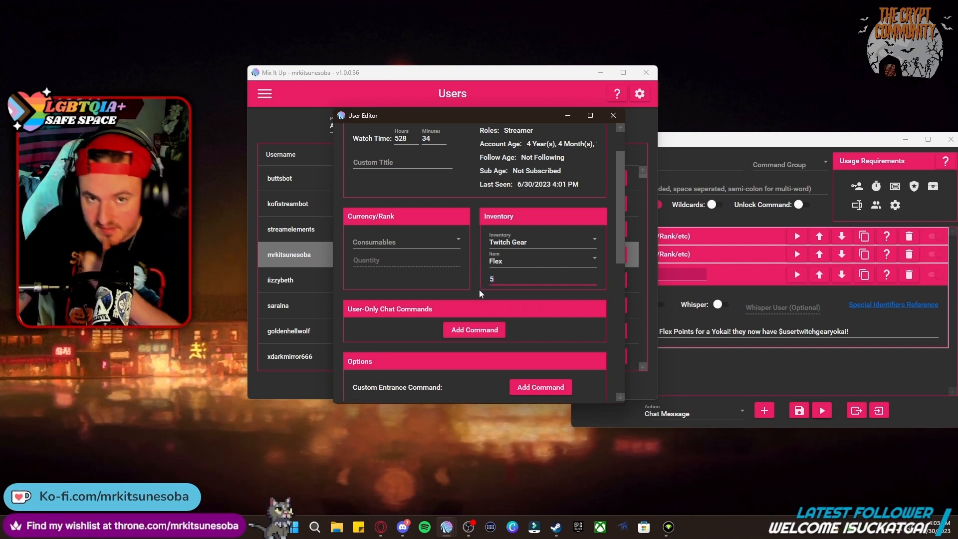
pyautogui.click(452, 264)
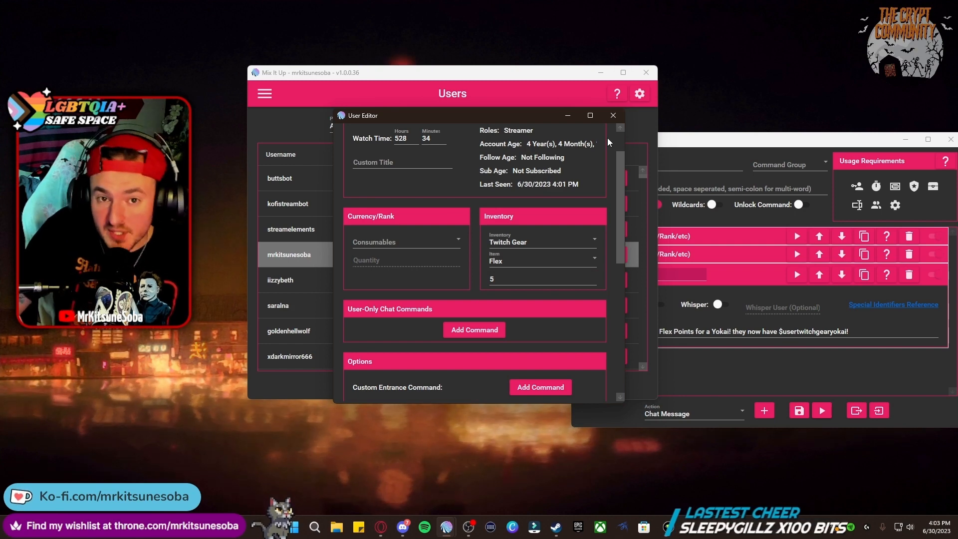
pyautogui.click(615, 115)
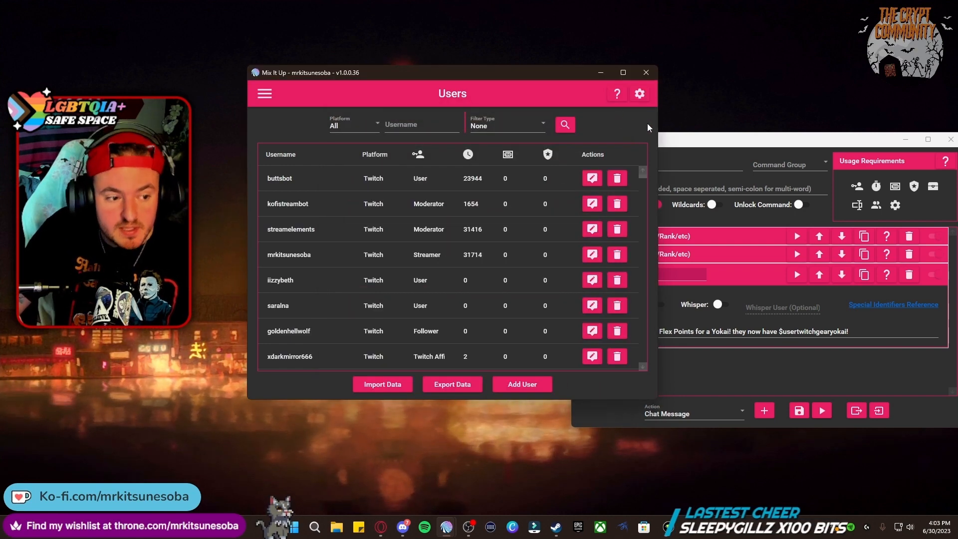
# Step: Bring the Command Editor back, test the trade command with the default test values, and close the editor without saving
pyautogui.moveTo(722, 138); pyautogui.dragTo(484, 90)
pyautogui.click(582, 365)
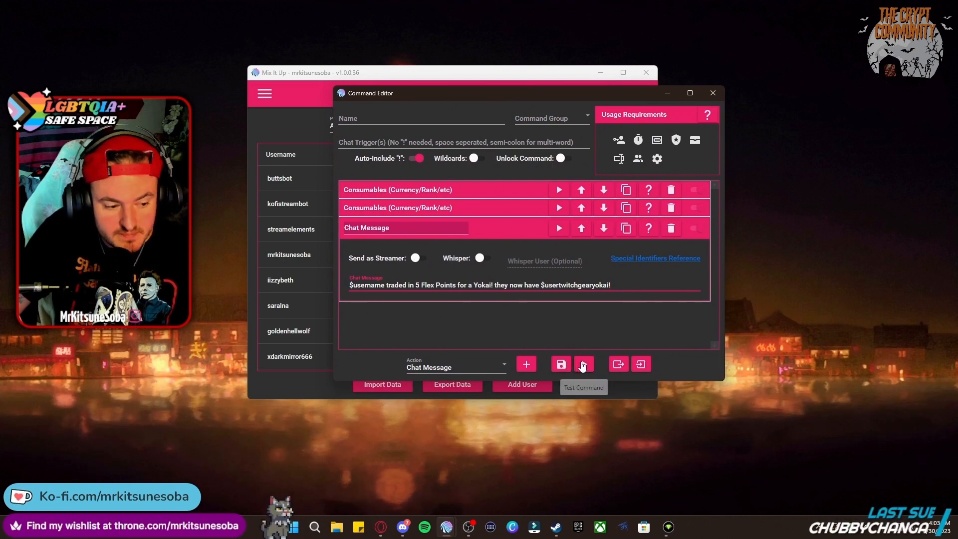
pyautogui.click(478, 276)
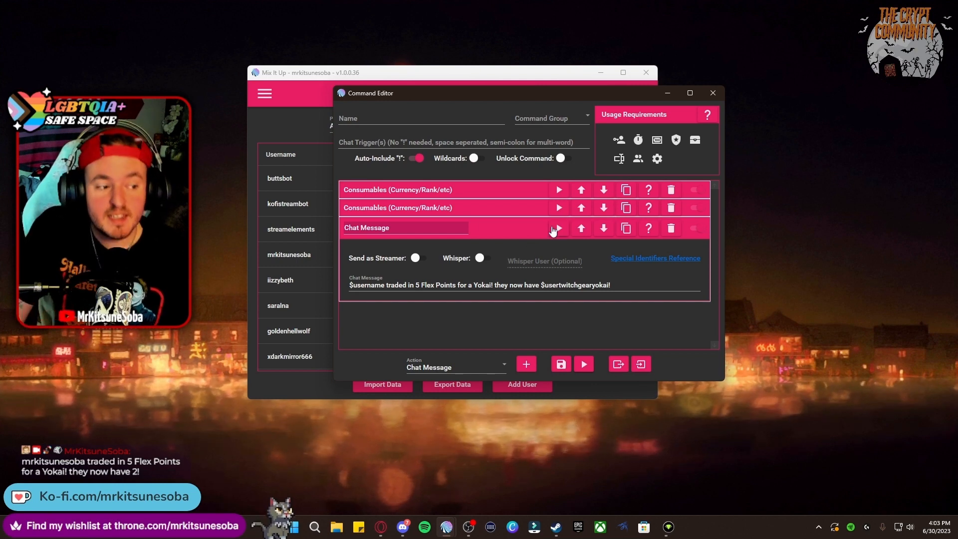
pyautogui.click(502, 227)
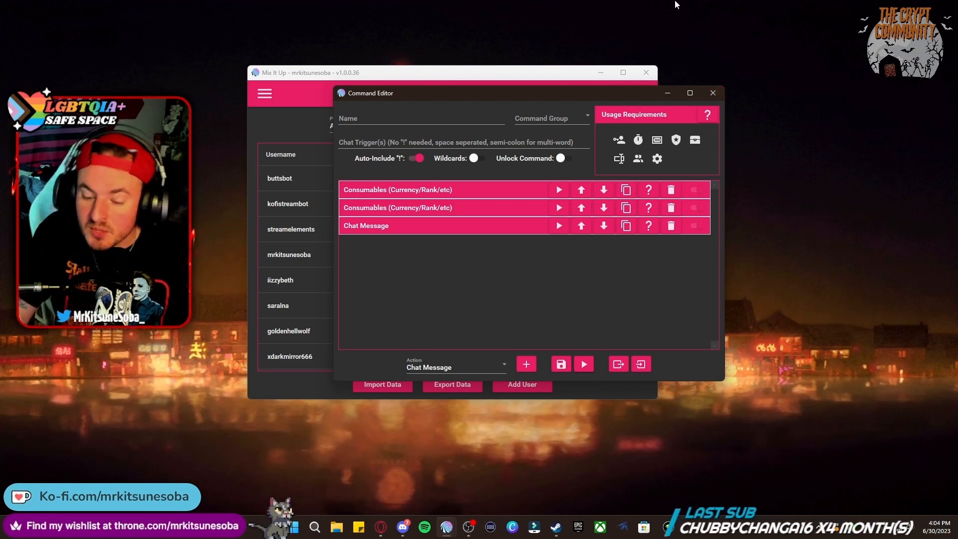
pyautogui.click(717, 94)
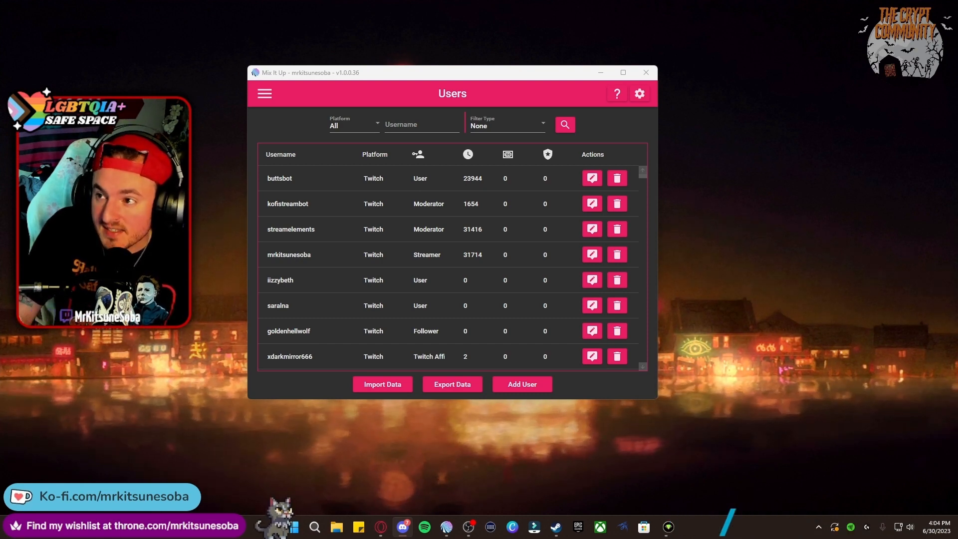
pyautogui.hotkey('alt', 'Tab')
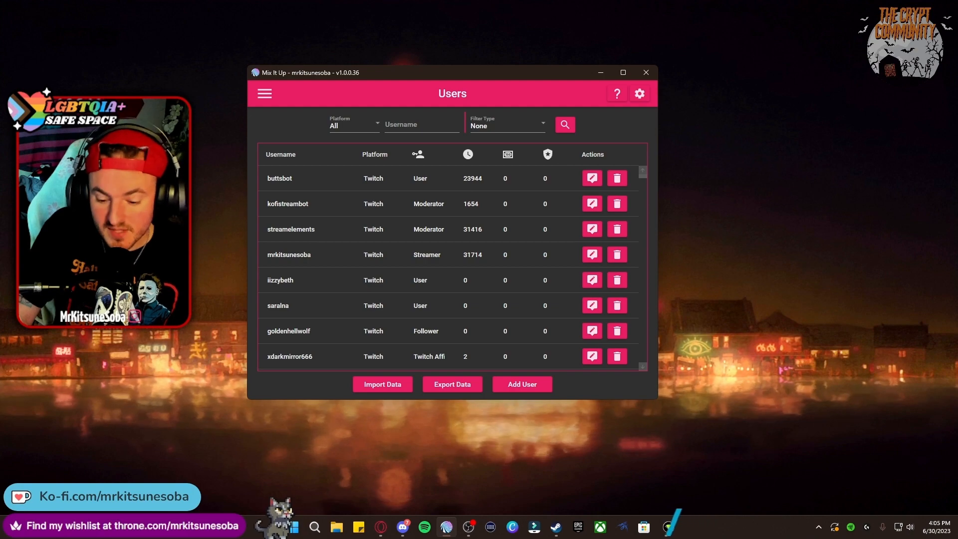
pyautogui.click(385, 531)
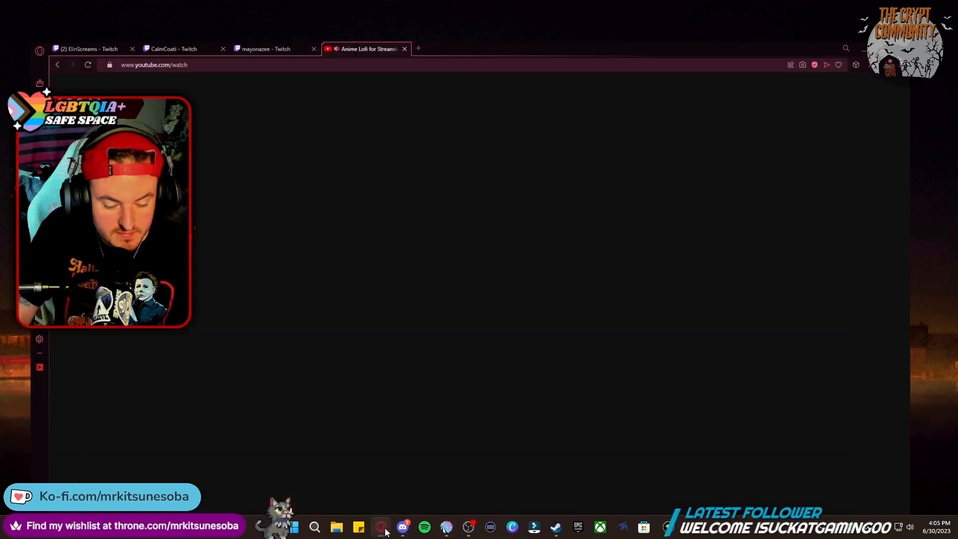
pyautogui.click(386, 531)
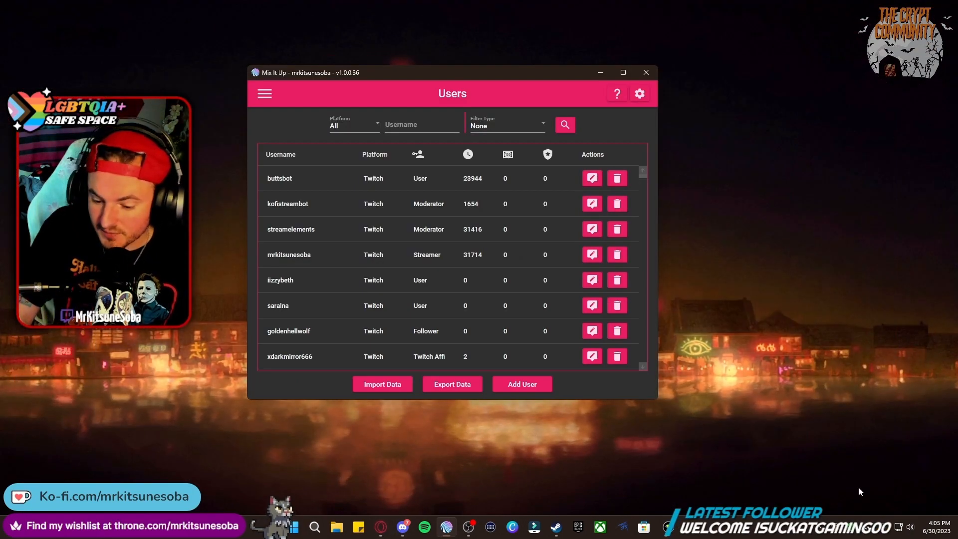